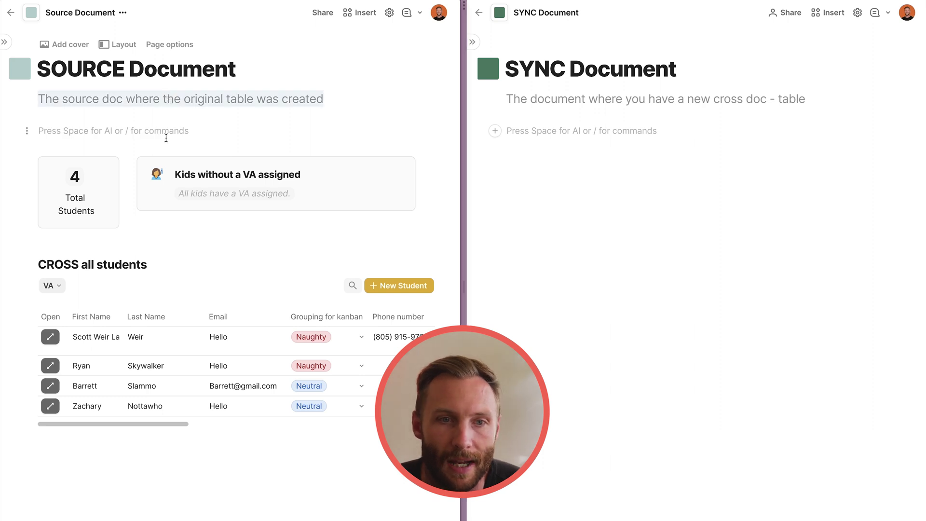
Delete the empty line under the Source Document subtitle, then move into the SYNC Document.
{"action": "left_click", "coordinate": [166, 138]}
{"action": "key", "text": "BackSpace"}
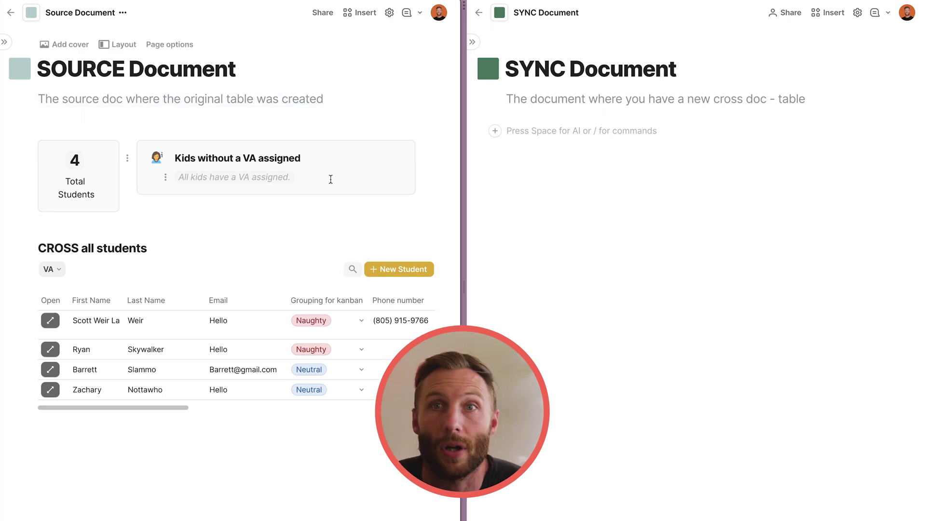
{"action": "left_click", "coordinate": [668, 184]}
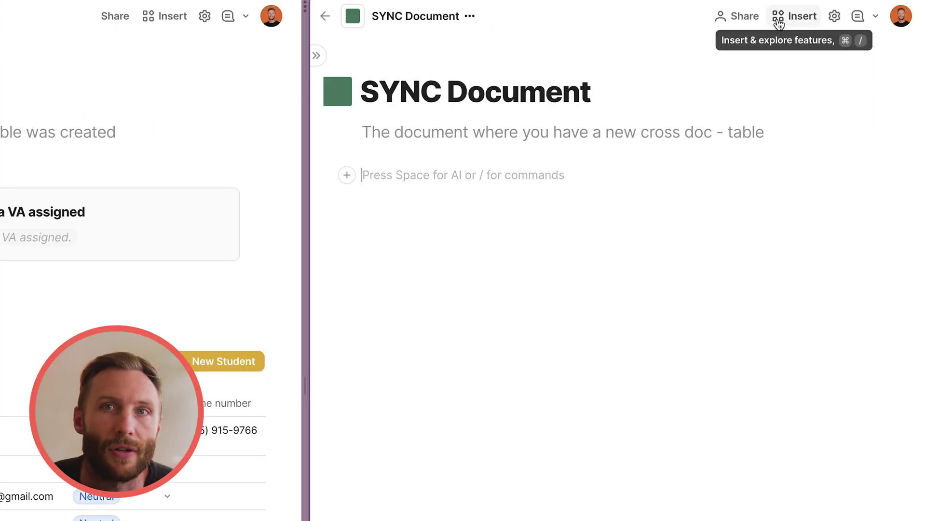
Open the Cross-doc pack's table browser and search for docs matching 'source'.
{"action": "left_click", "coordinate": [778, 19]}
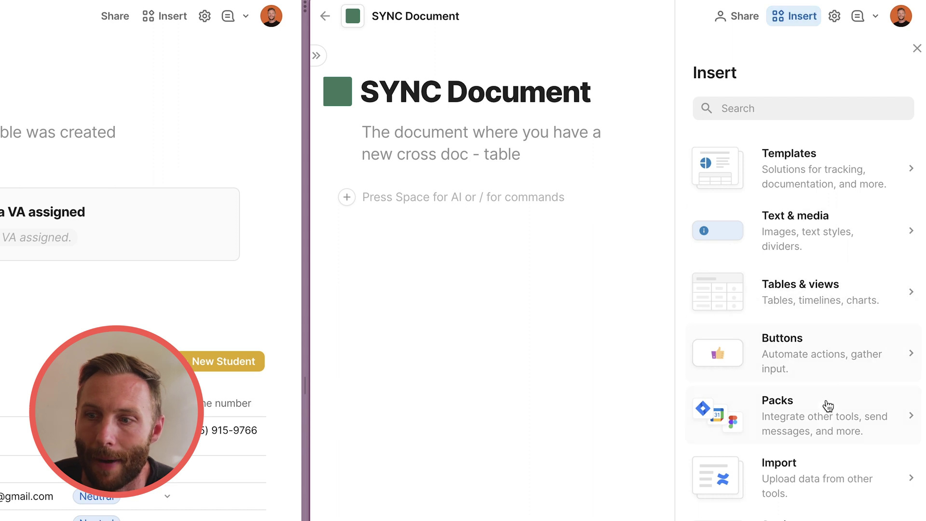
{"action": "left_click", "coordinate": [828, 399]}
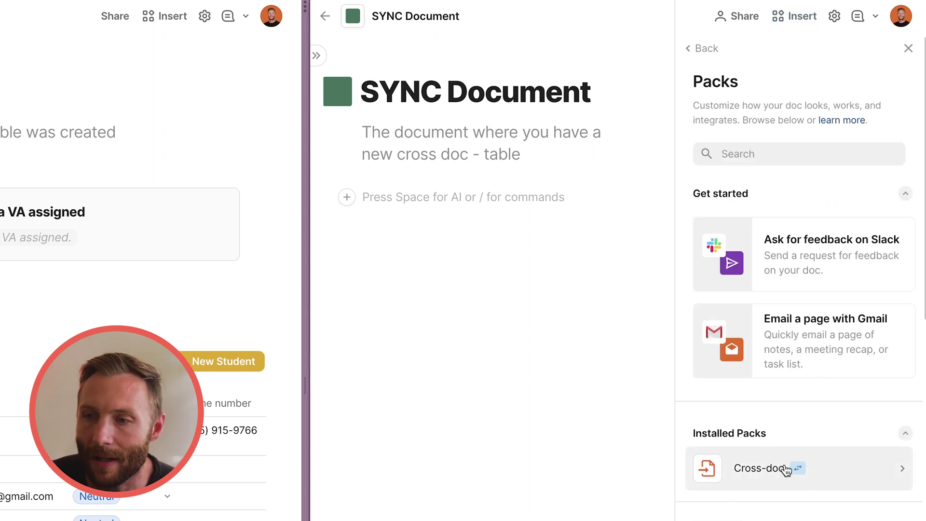
{"action": "left_click", "coordinate": [770, 478]}
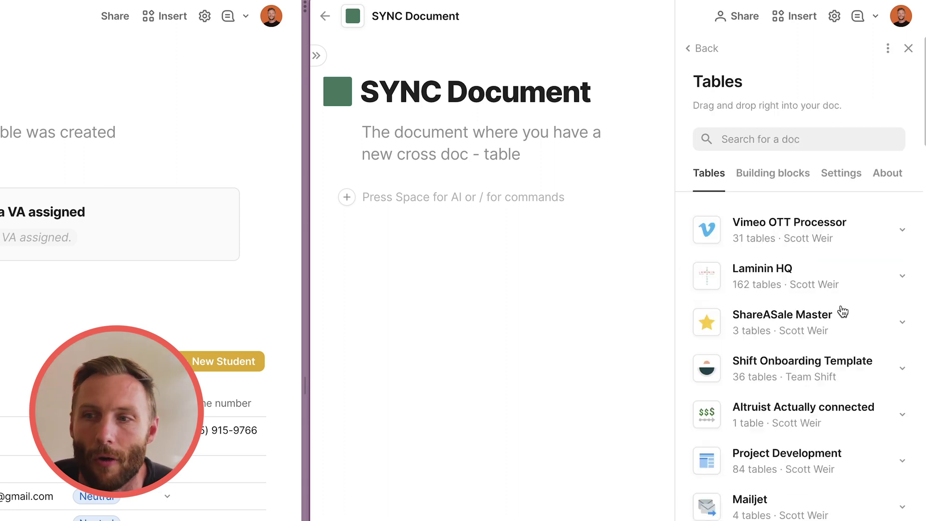
{"action": "left_click", "coordinate": [761, 139]}
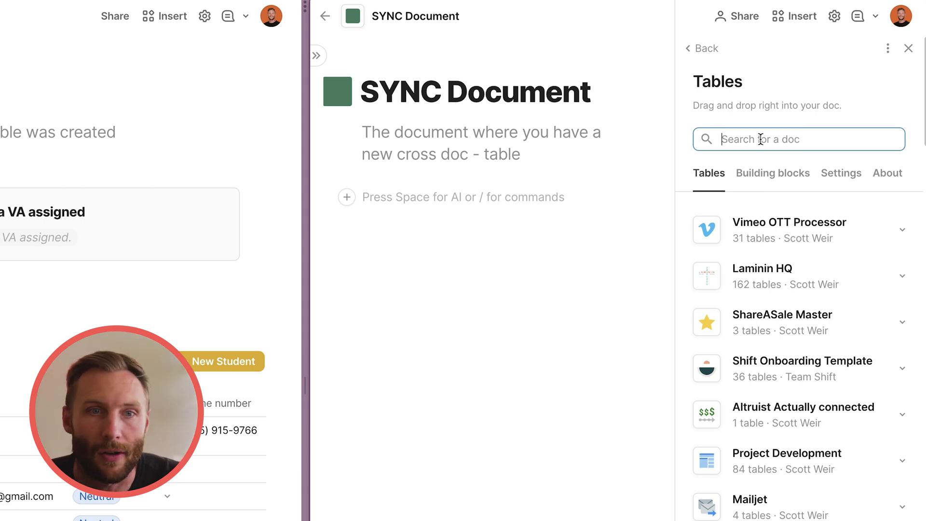
{"action": "type", "text": "source do"}
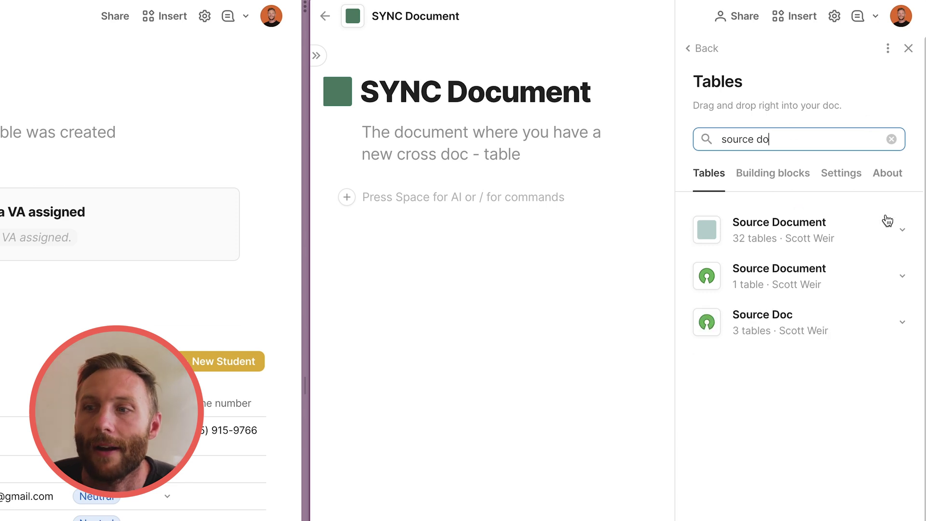
Drag Source Document's 'CROSS all students' table into the SYNC Document and close the browser.
{"action": "left_click", "coordinate": [890, 232]}
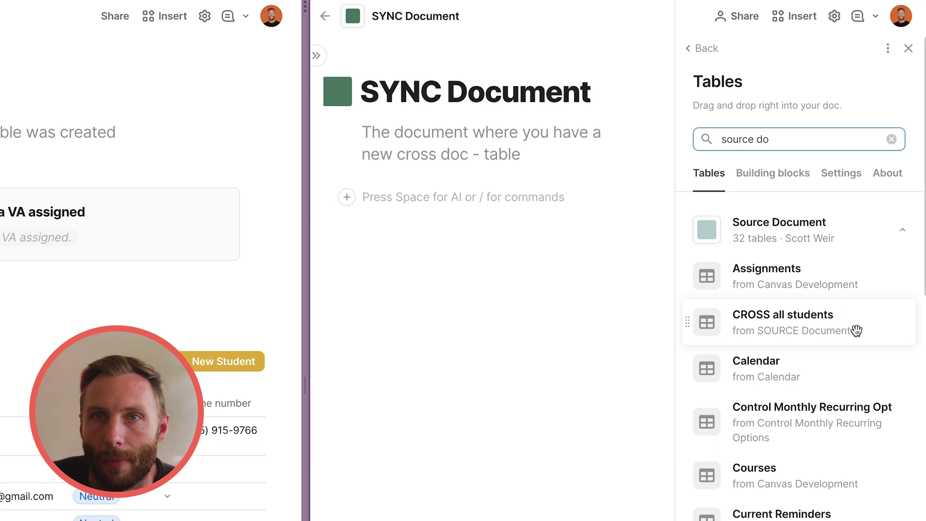
{"action": "scroll", "coordinate": [787, 436], "scroll_direction": "down", "scroll_amount": 6}
{"action": "scroll", "coordinate": [787, 440], "scroll_direction": "down", "scroll_amount": 17}
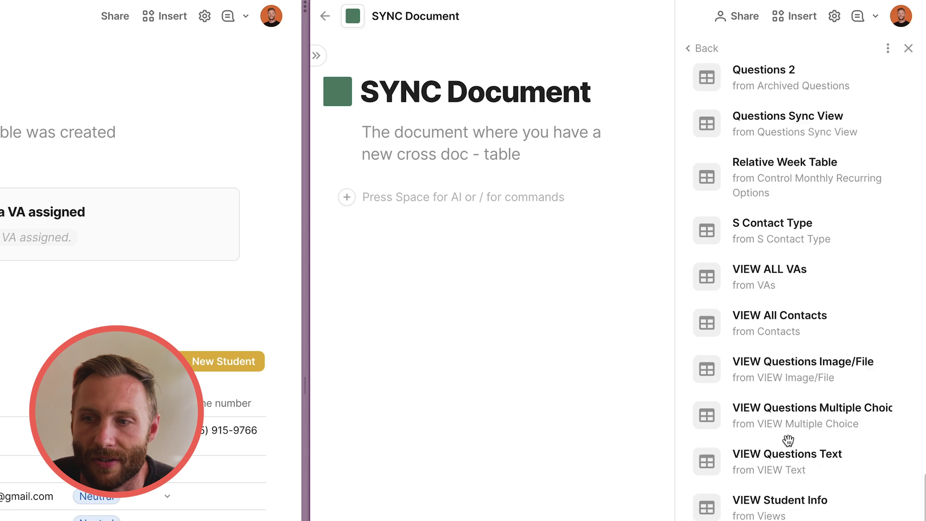
{"action": "scroll", "coordinate": [787, 440], "scroll_direction": "up", "scroll_amount": 14}
{"action": "scroll", "coordinate": [789, 448], "scroll_direction": "up", "scroll_amount": 6}
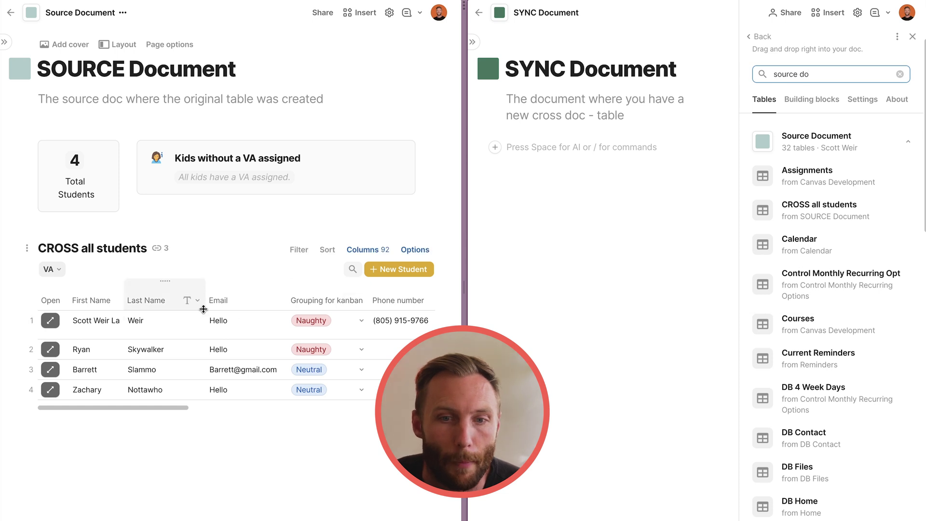
{"action": "left_click", "coordinate": [152, 300]}
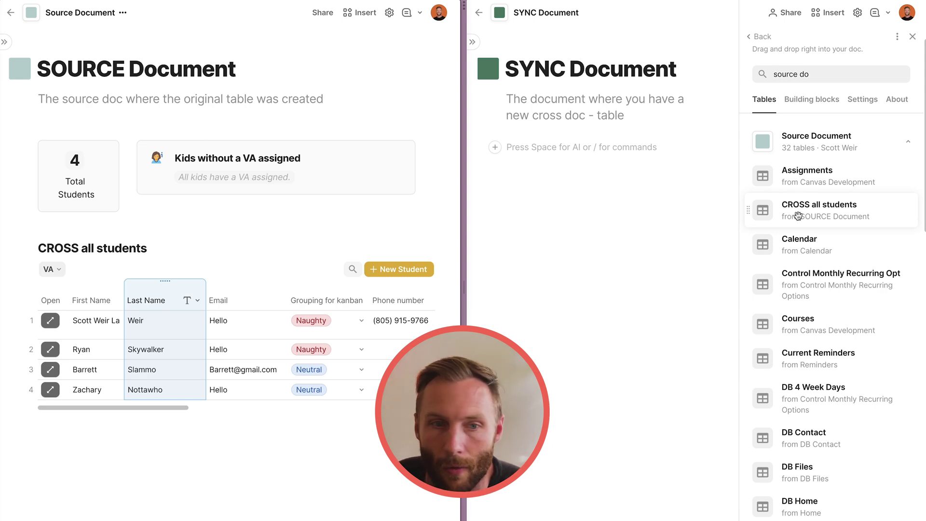
{"action": "double_click", "coordinate": [80, 244]}
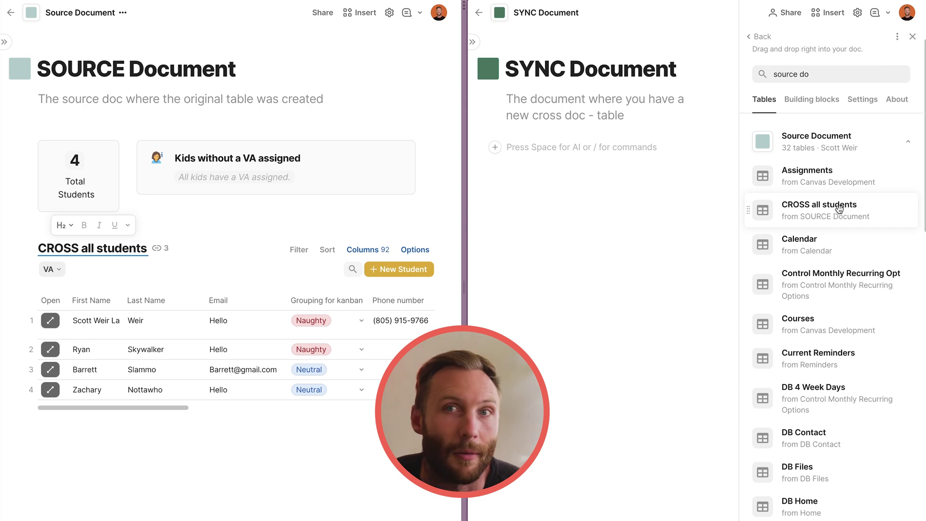
{"action": "left_click_drag", "start_coordinate": [838, 208], "coordinate": [563, 163]}
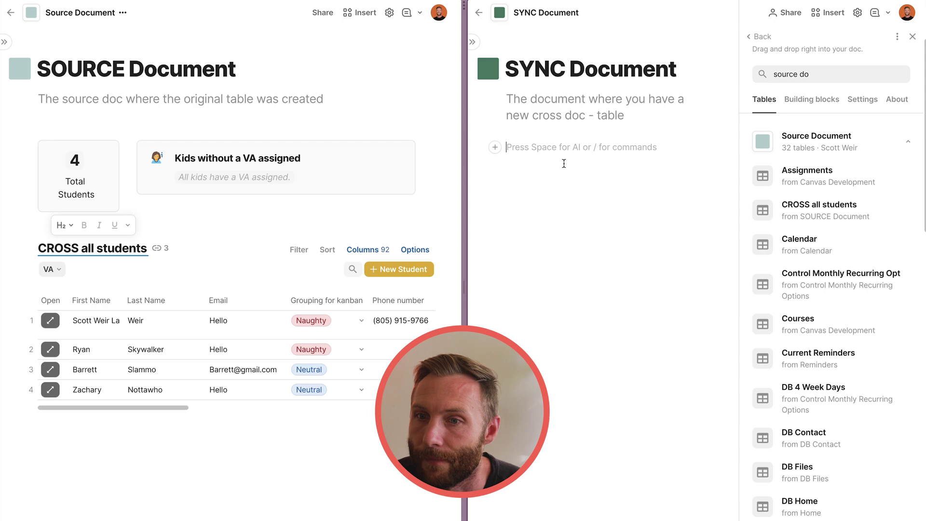
{"action": "left_click", "coordinate": [911, 37]}
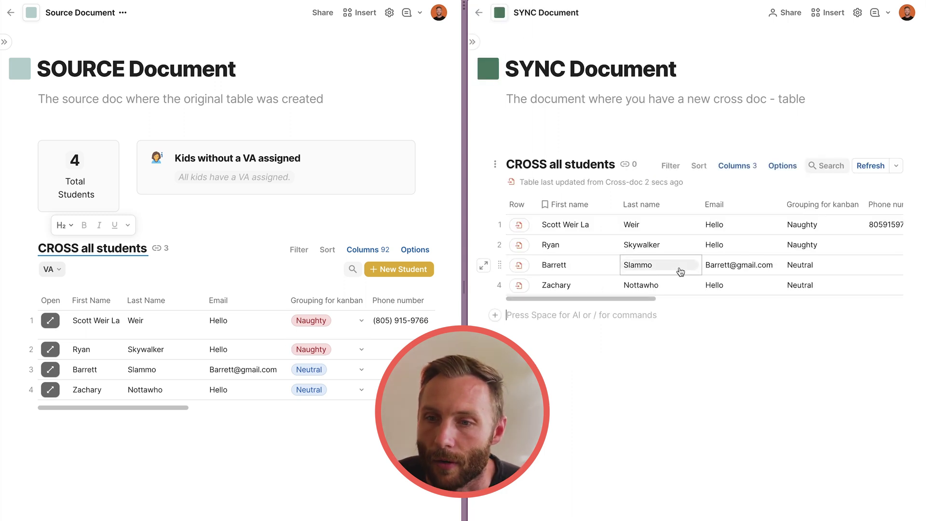
Hide the row icon column of the synced CROSS all students table.
{"action": "left_click", "coordinate": [557, 181]}
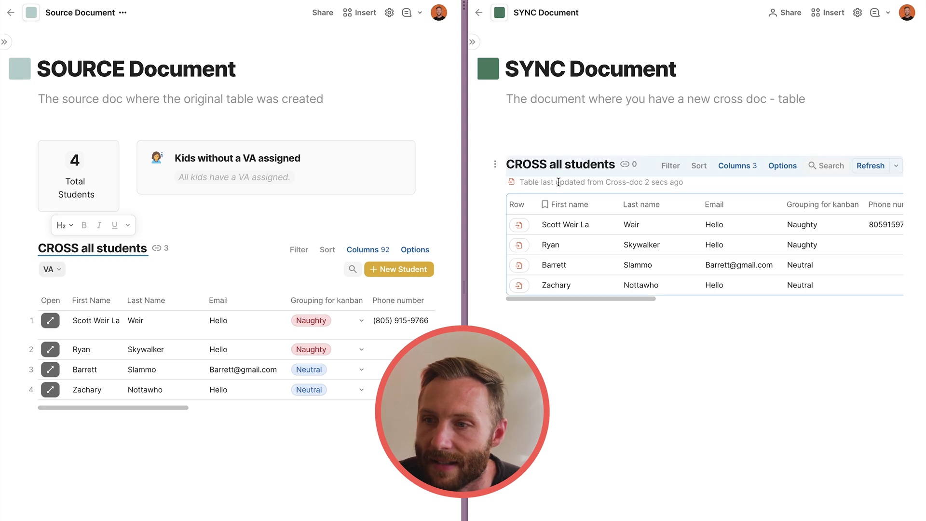
{"action": "left_click_drag", "start_coordinate": [585, 225], "coordinate": [581, 284]}
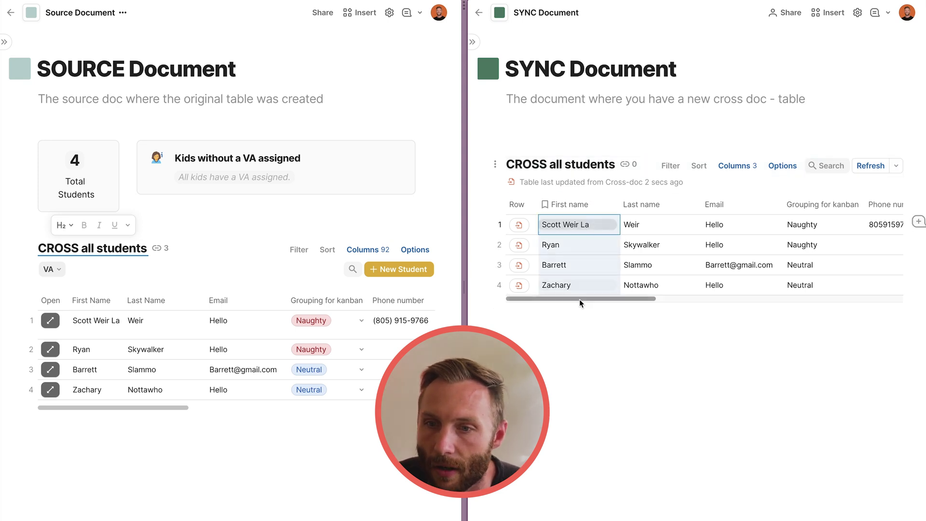
{"action": "left_click", "coordinate": [528, 211]}
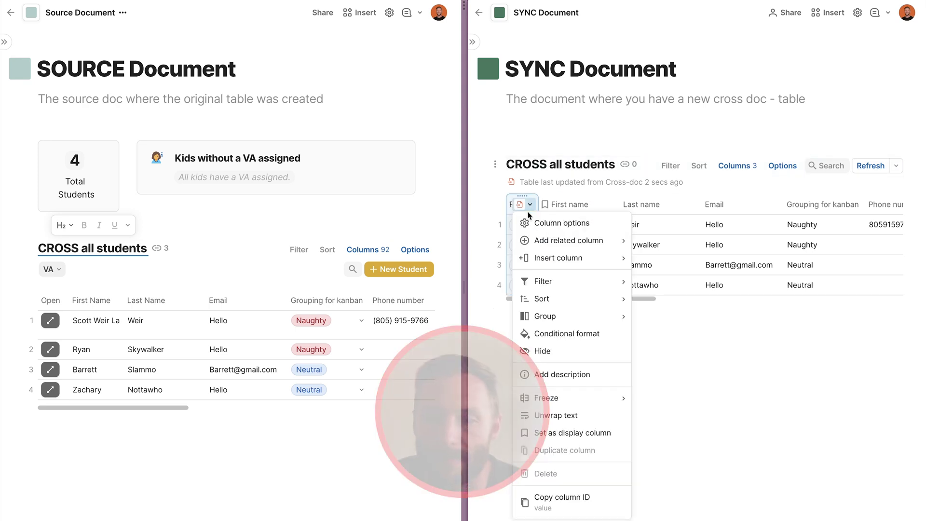
{"action": "left_click", "coordinate": [554, 352]}
Try editing the Weir last name and first-name cells to trigger the two-way sync prompt.
{"action": "left_click", "coordinate": [638, 230]}
{"action": "left_click", "coordinate": [613, 234]}
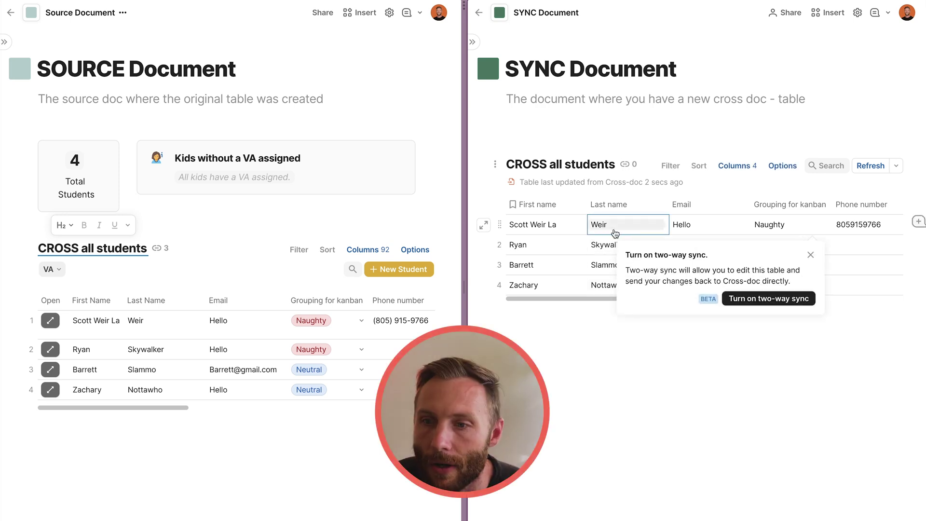
{"action": "left_click", "coordinate": [556, 232]}
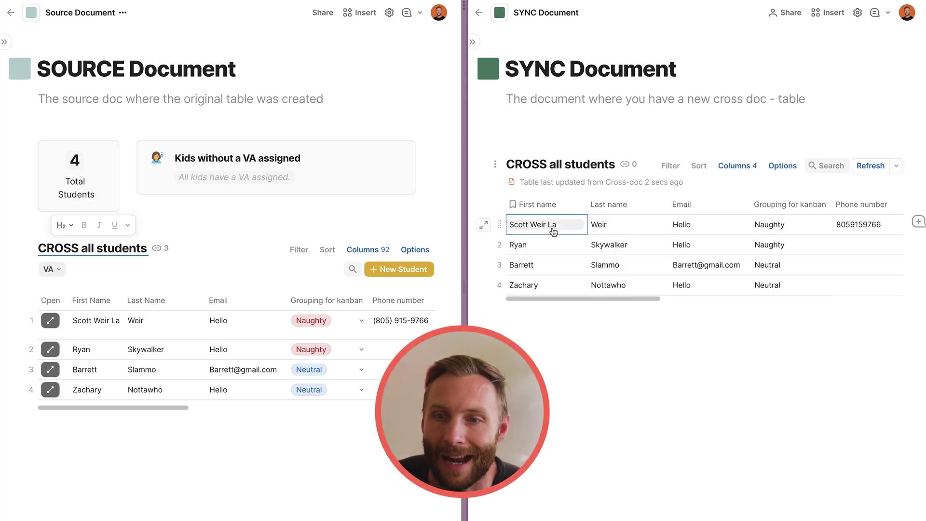
{"action": "left_click", "coordinate": [535, 246]}
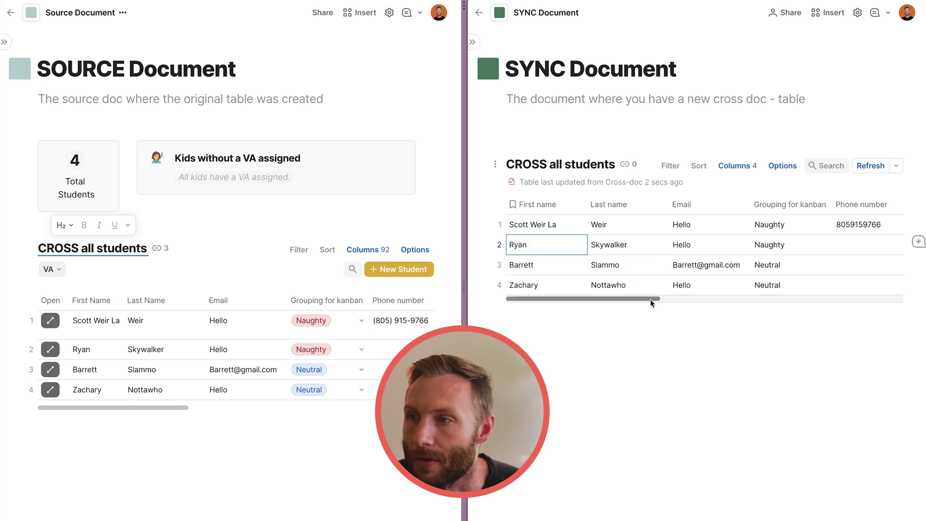
{"action": "left_click", "coordinate": [630, 231]}
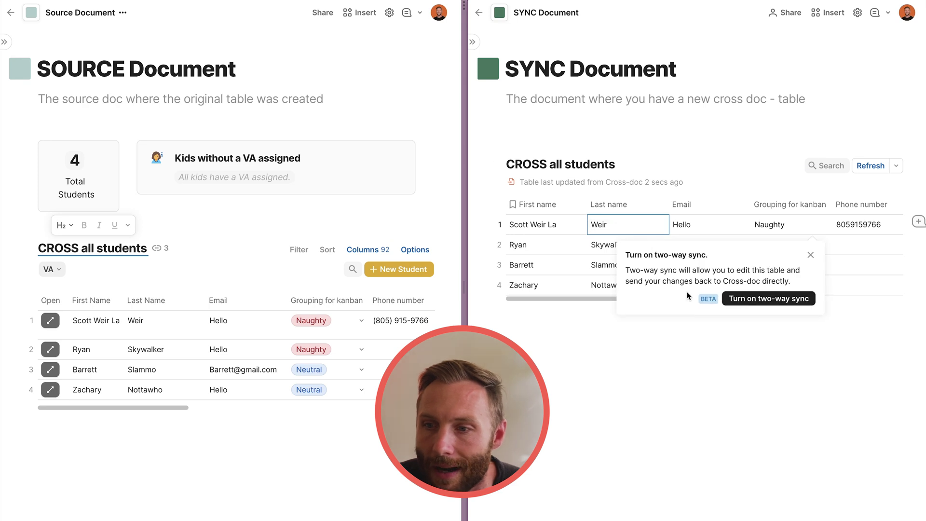
Turn on Two-way sync in the cross-doc table's sync settings.
{"action": "left_click", "coordinate": [896, 167]}
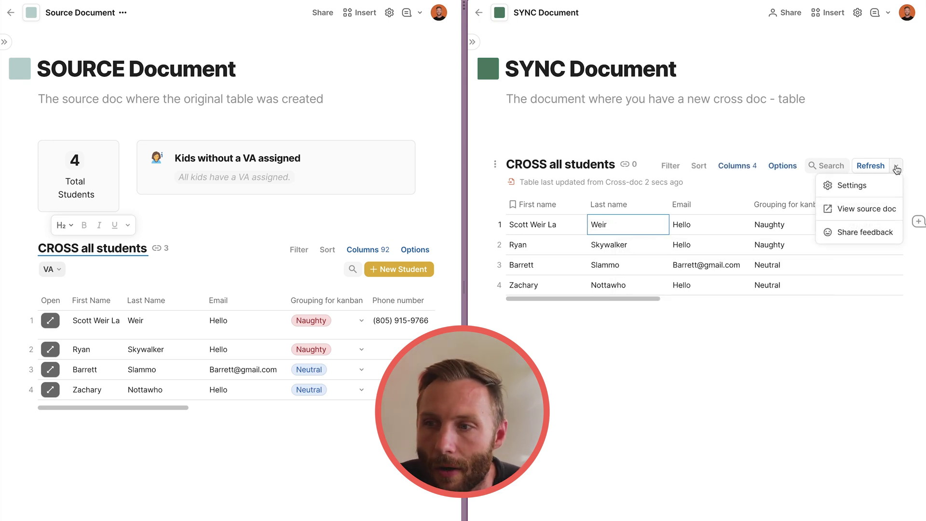
{"action": "left_click", "coordinate": [846, 186]}
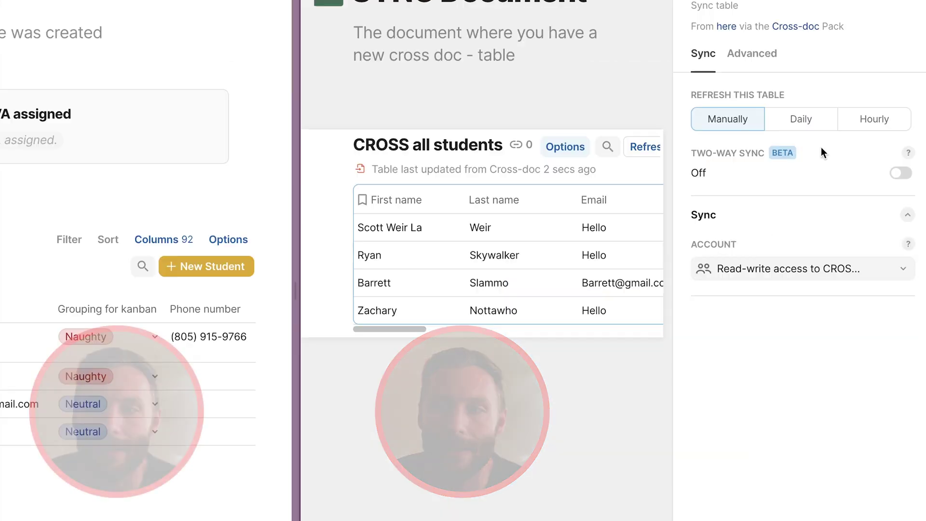
{"action": "left_click", "coordinate": [898, 173]}
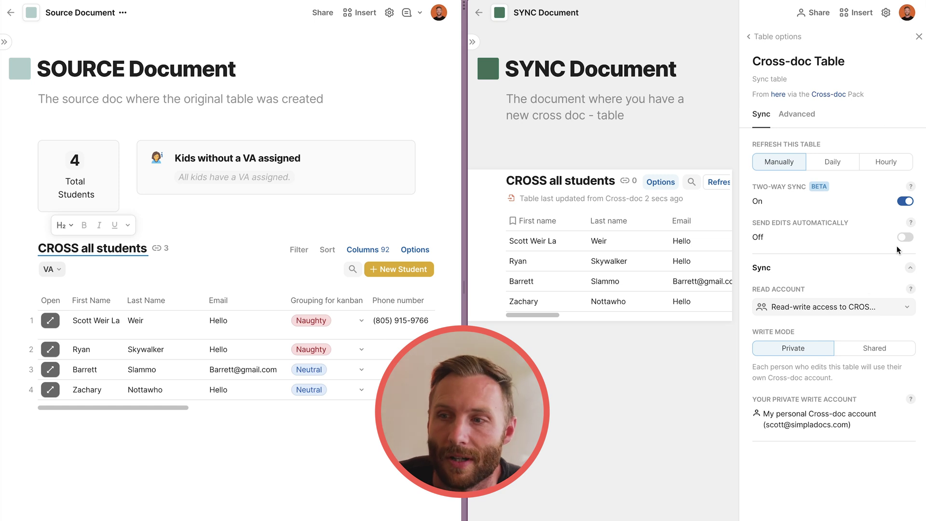
{"action": "left_click", "coordinate": [919, 37]}
Try editing the email cells, then start editing the third student's last name Slammo.
{"action": "left_click", "coordinate": [717, 224]}
{"action": "left_click", "coordinate": [716, 224]}
{"action": "left_click", "coordinate": [693, 239]}
{"action": "left_click", "coordinate": [692, 238]}
{"action": "left_click", "coordinate": [613, 248]}
{"action": "left_click", "coordinate": [615, 225]}
{"action": "left_click", "coordinate": [612, 270]}
{"action": "left_click", "coordinate": [612, 273]}
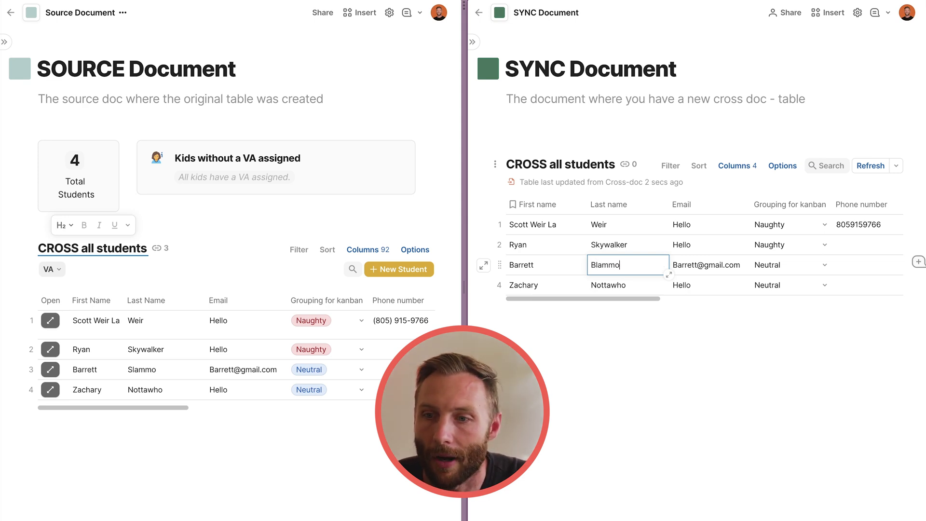
Commit the Blammo last name and confirm automatic edit sending in the Cross-doc settings.
{"action": "left_click", "coordinate": [638, 249]}
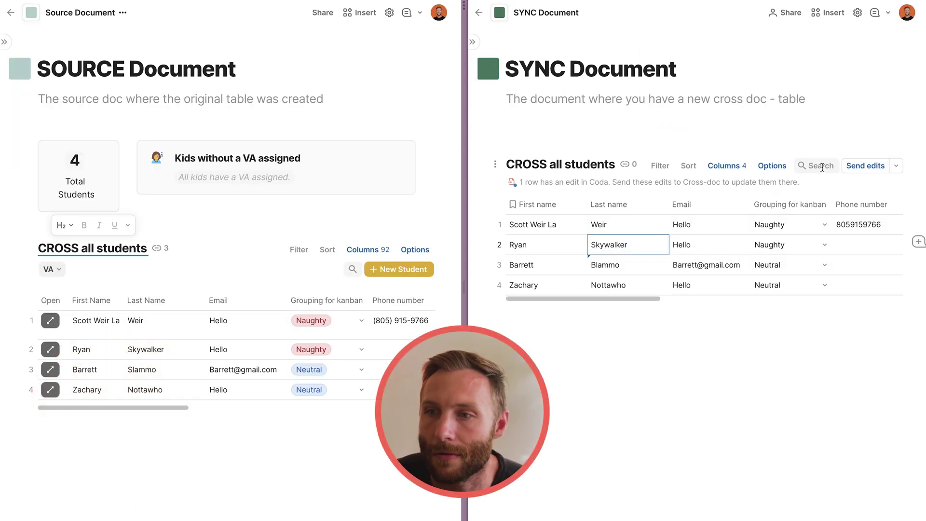
{"action": "left_click", "coordinate": [787, 167]}
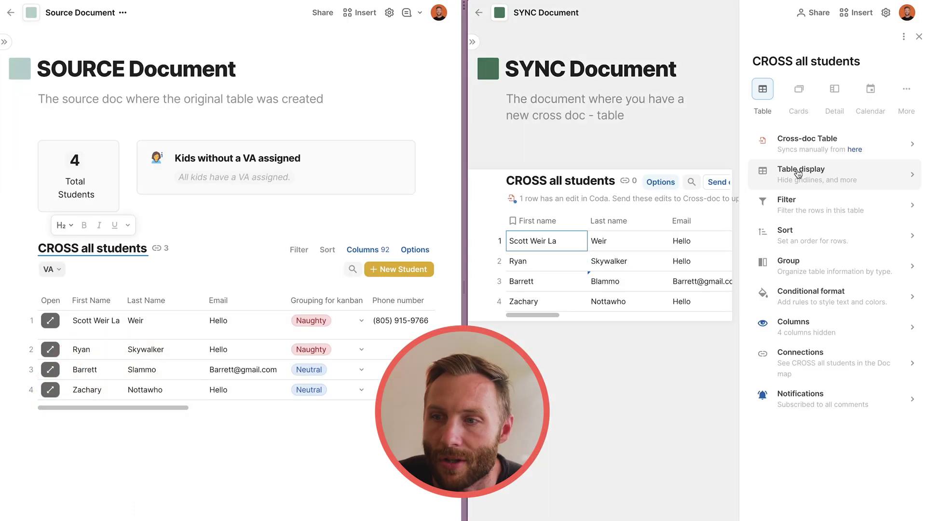
{"action": "left_click", "coordinate": [825, 145]}
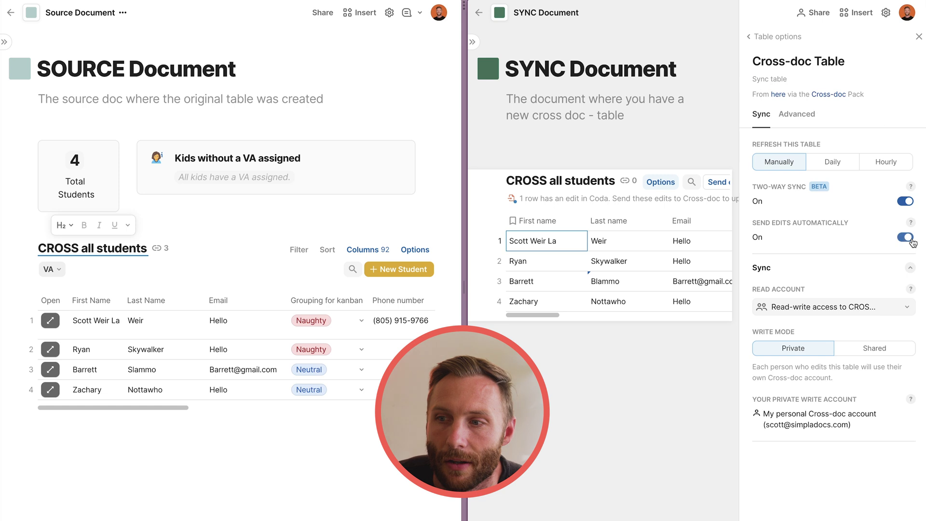
{"action": "left_click", "coordinate": [916, 39]}
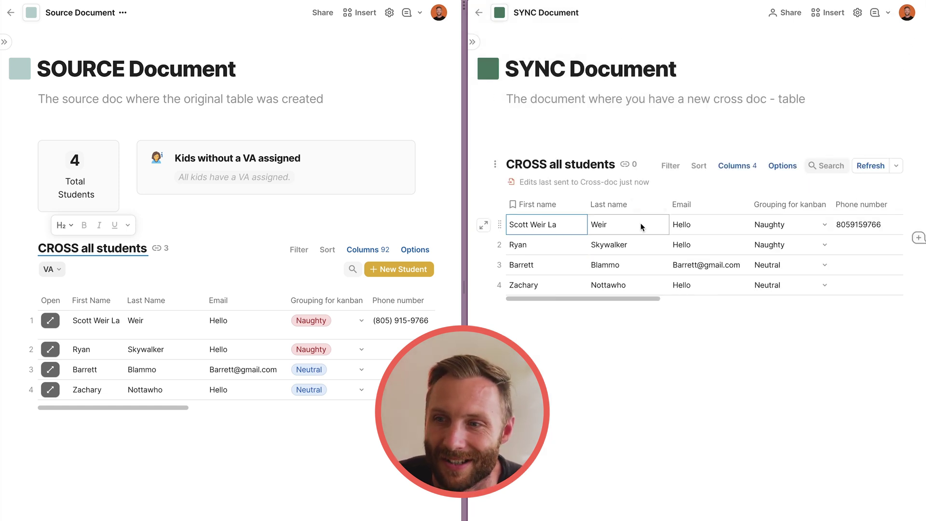
{"action": "left_click", "coordinate": [553, 229]}
{"action": "key", "text": "ctrl+shift+Left"}
{"action": "key", "text": "ctrl+shift+Left"}
{"action": "key", "text": "BackSpace"}
{"action": "left_click", "coordinate": [599, 222]}
Change Ryan's last name from 'Skywalker' to 'ywalker' and let the edits sync to the source.
{"action": "double_click", "coordinate": [621, 251]}
{"action": "double_click", "coordinate": [620, 252]}
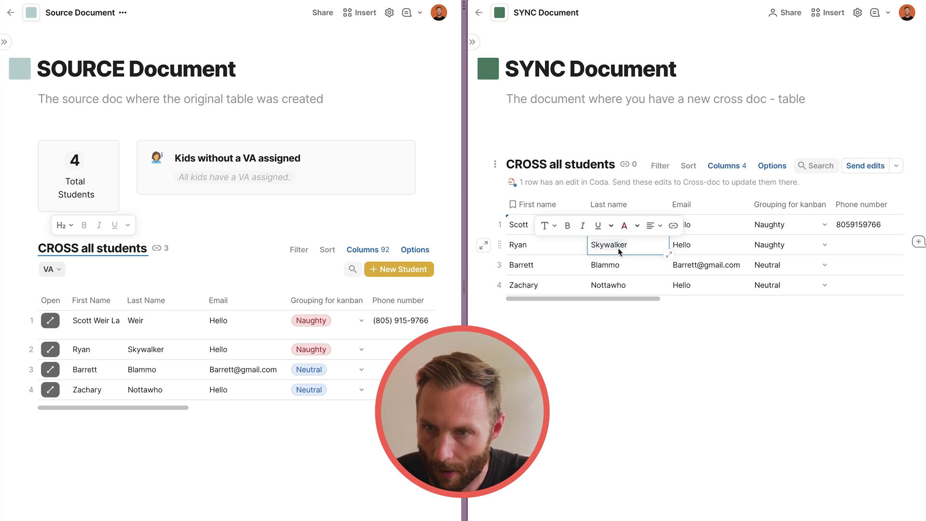
{"action": "key", "text": "BackSpace"}
{"action": "type", "text": "y"}
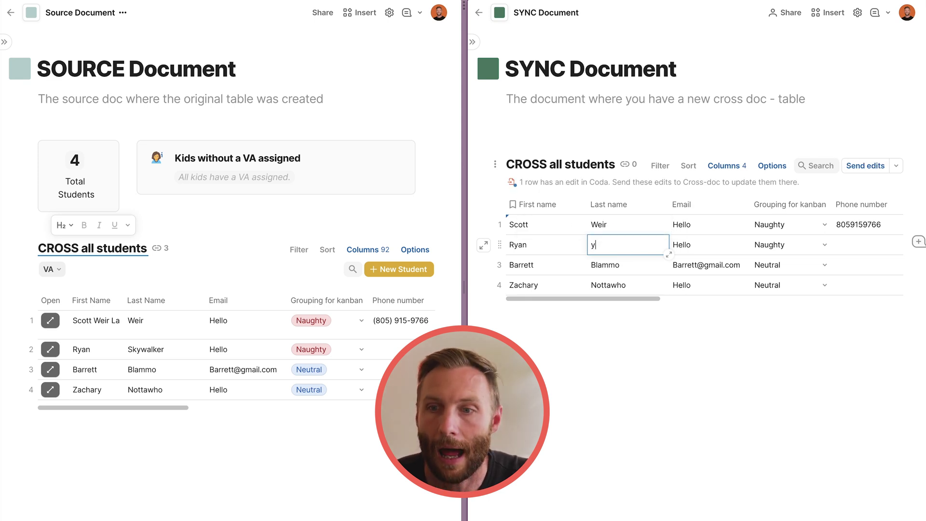
{"action": "type", "text": "walker"}
{"action": "left_click", "coordinate": [620, 263]}
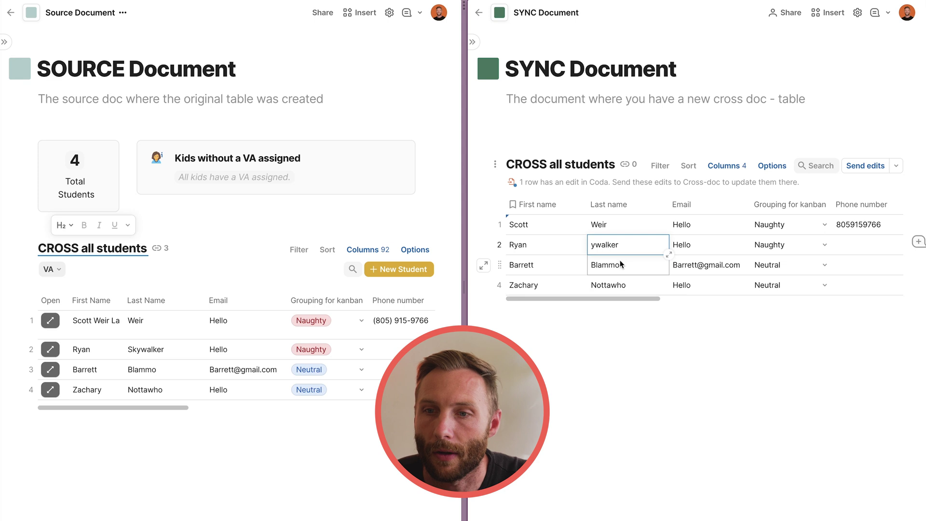
{"action": "left_click", "coordinate": [602, 133]}
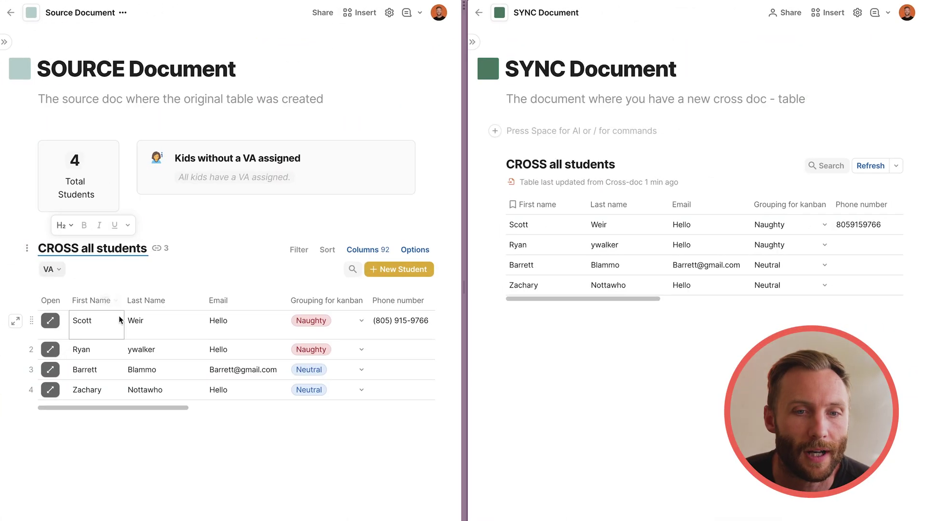
{"action": "left_click", "coordinate": [140, 319]}
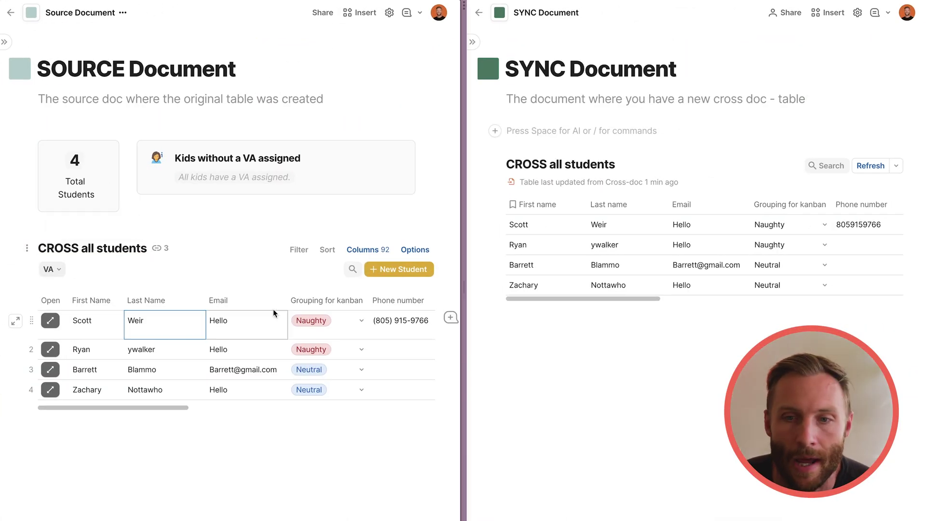
Widen the SYNC Document pane and set its page layout to Left.
{"action": "left_click_drag", "start_coordinate": [463, 288], "coordinate": [240, 288]}
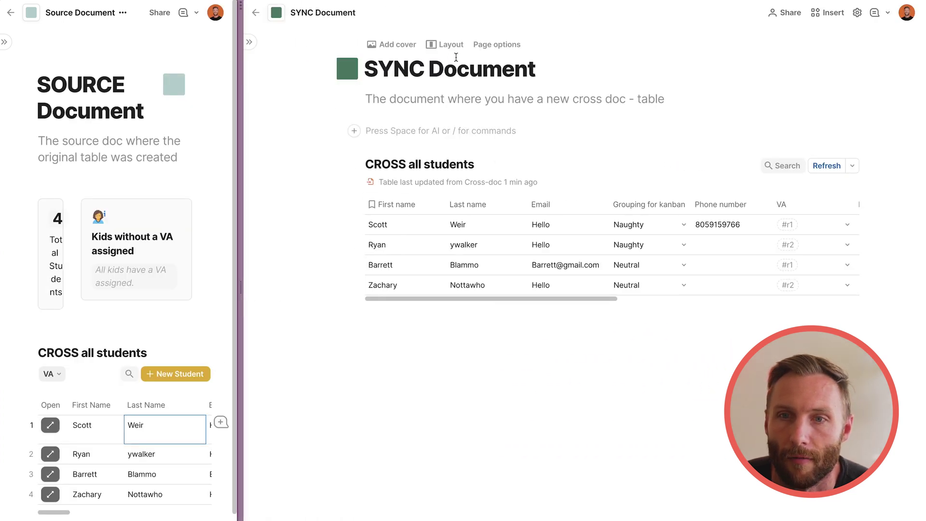
{"action": "left_click", "coordinate": [418, 45]}
{"action": "left_click", "coordinate": [440, 166]}
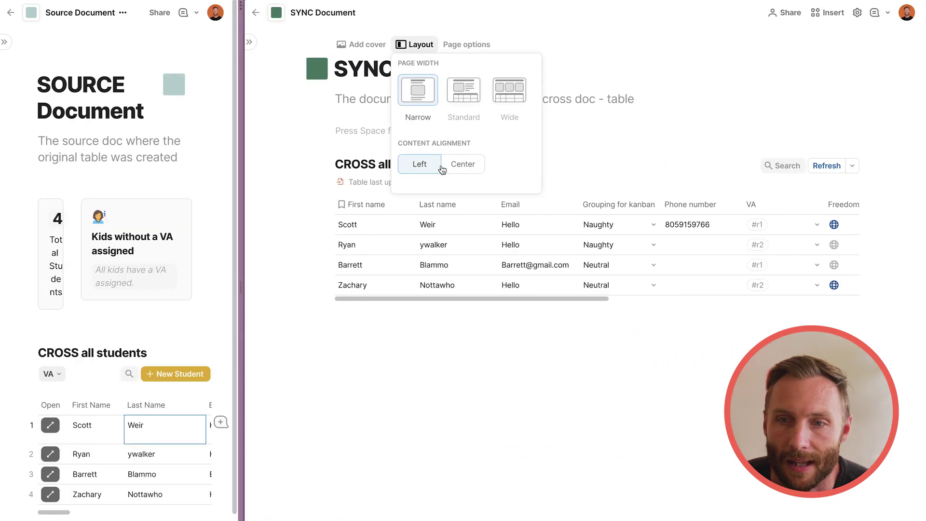
{"action": "left_click", "coordinate": [363, 249]}
Inspect Scott's row cells and the grouping and VA choice lists without changing them.
{"action": "left_click", "coordinate": [365, 228]}
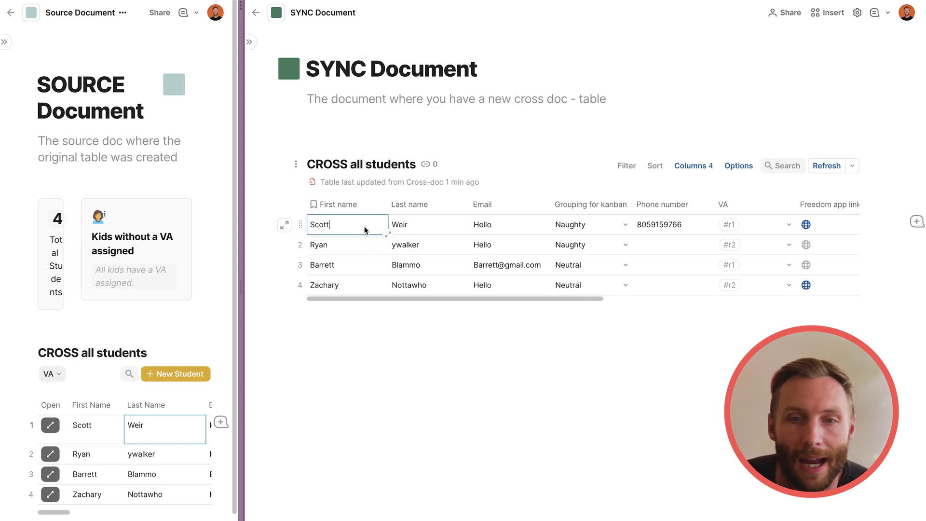
{"action": "left_click", "coordinate": [432, 226]}
{"action": "left_click", "coordinate": [497, 225]}
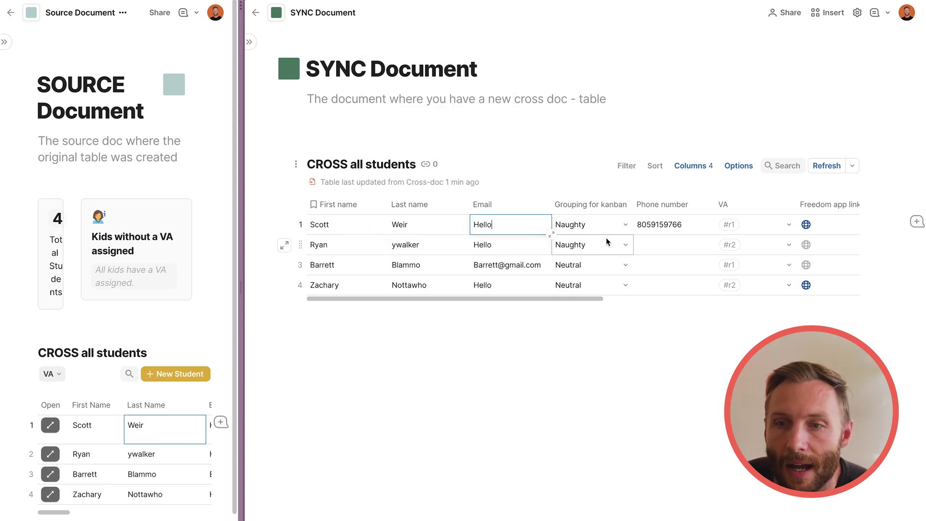
{"action": "left_click", "coordinate": [620, 228]}
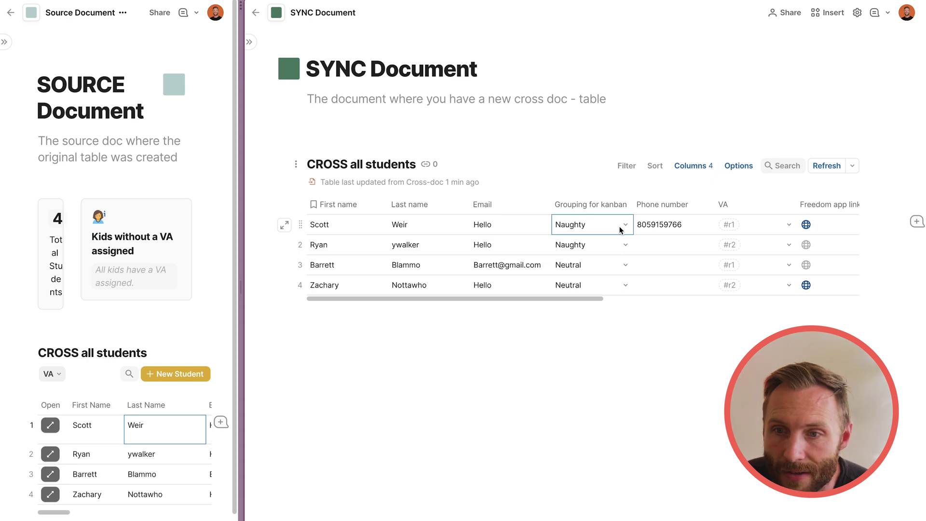
{"action": "left_click", "coordinate": [620, 227]}
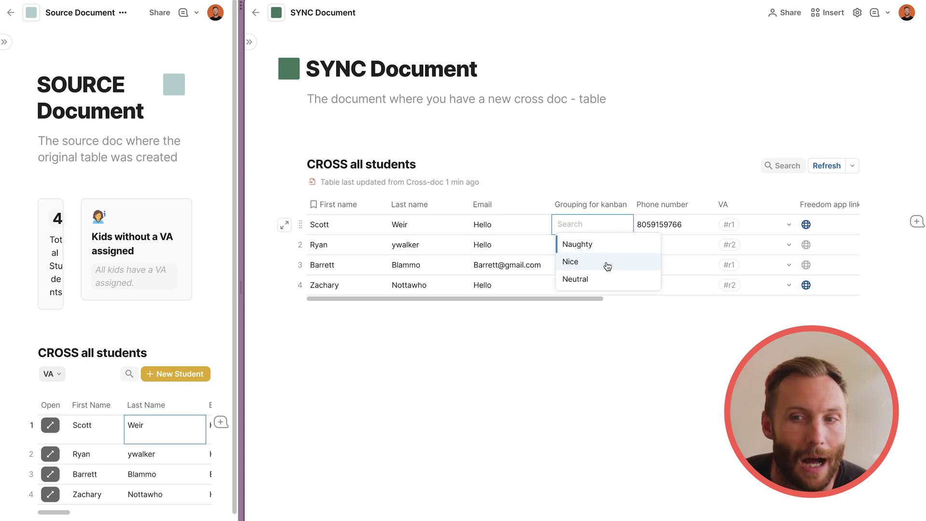
{"action": "left_click", "coordinate": [482, 244]}
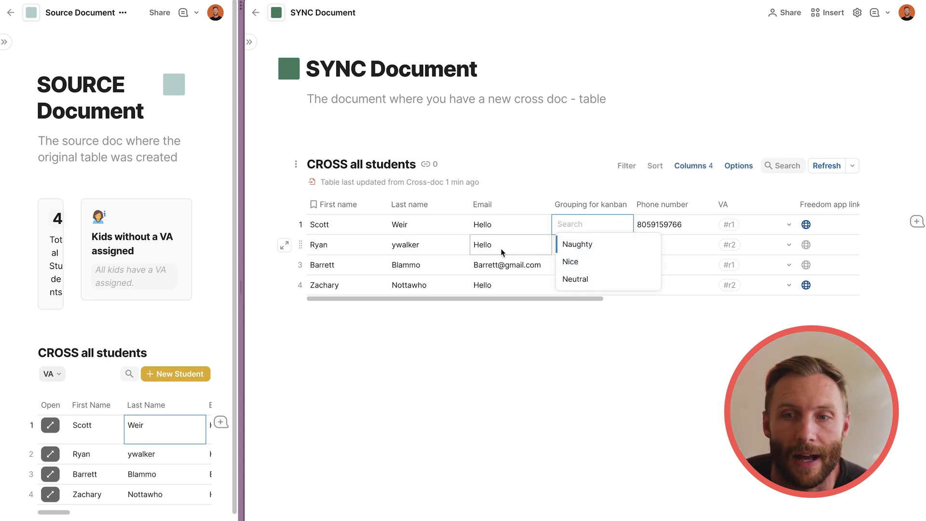
{"action": "scroll", "coordinate": [530, 283], "scroll_direction": "right", "scroll_amount": 2}
{"action": "scroll", "coordinate": [530, 282], "scroll_direction": "right", "scroll_amount": 5}
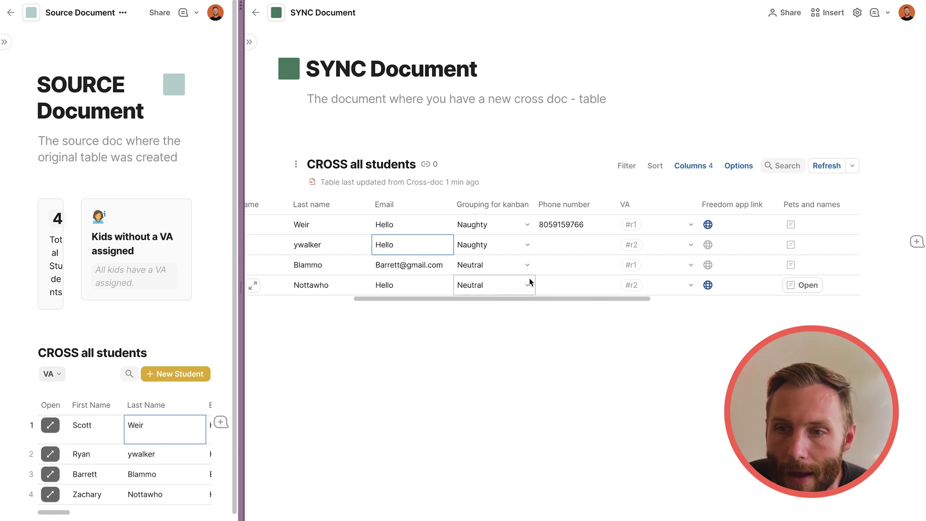
{"action": "left_click", "coordinate": [604, 247]}
{"action": "left_click", "coordinate": [603, 246]}
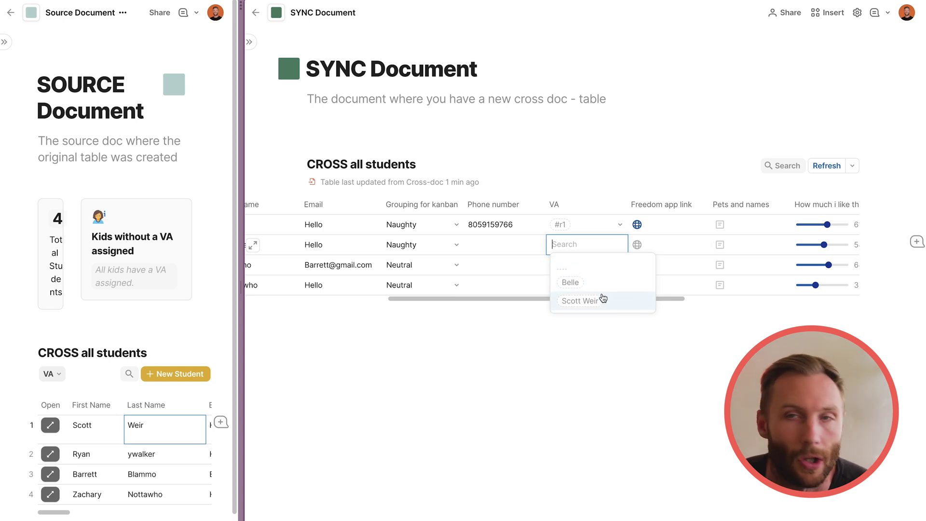
{"action": "mouse_move", "coordinate": [604, 303]}
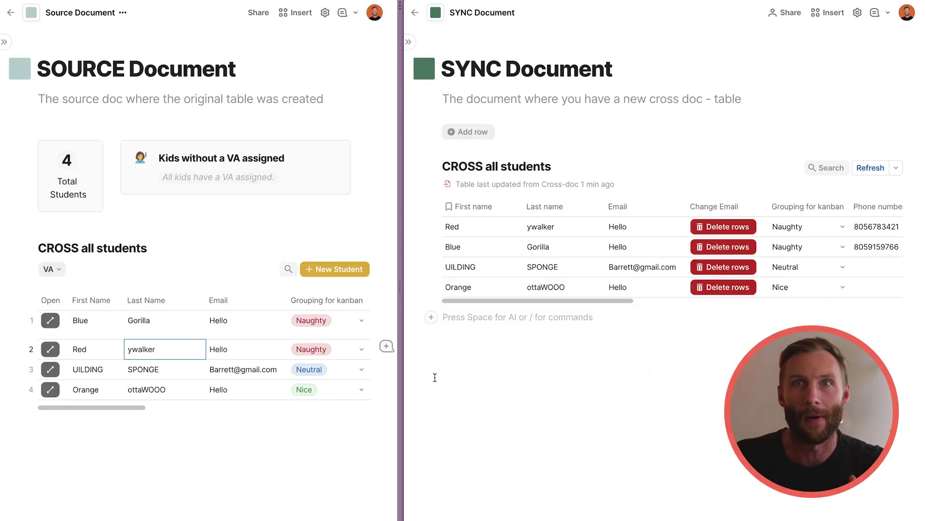
Select the whole VA column in the sync table.
{"action": "scroll", "coordinate": [670, 241], "scroll_direction": "right", "scroll_amount": 6}
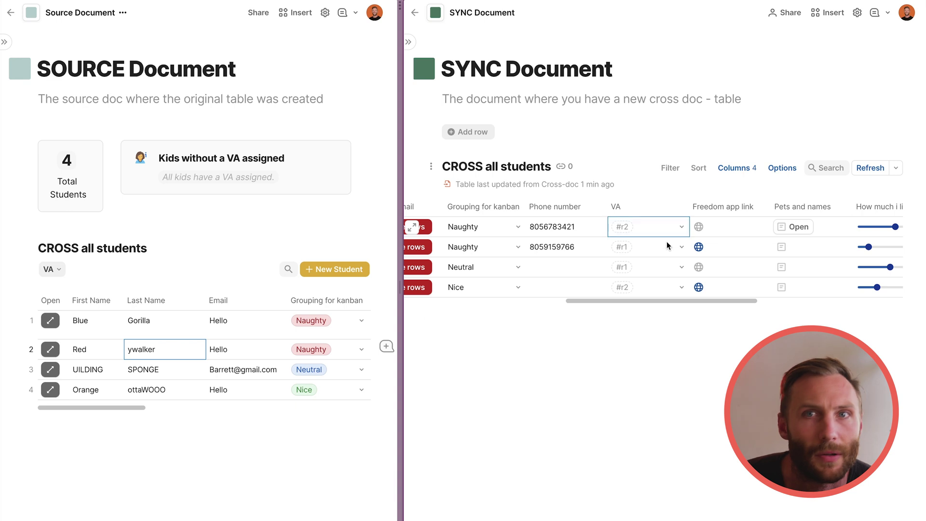
{"action": "left_click_drag", "start_coordinate": [667, 236], "coordinate": [661, 296]}
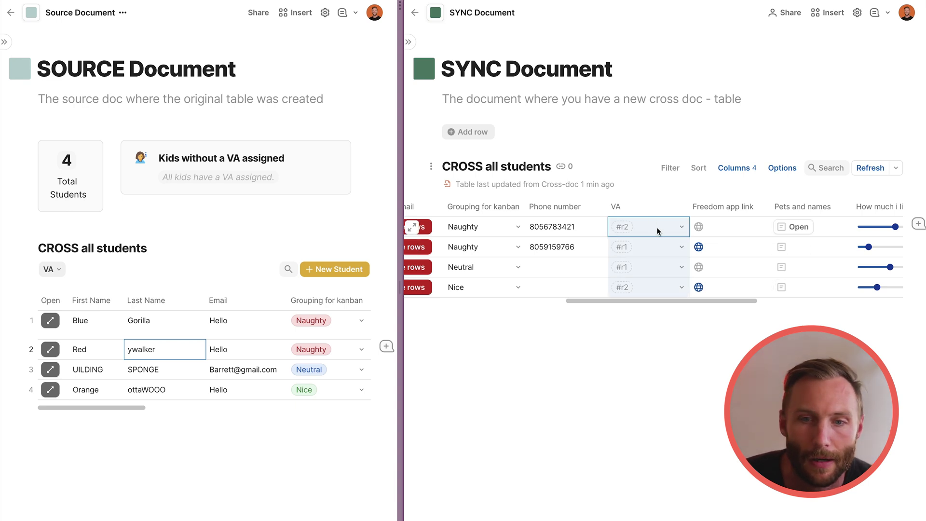
{"action": "scroll", "coordinate": [169, 342], "scroll_direction": "right", "scroll_amount": 10}
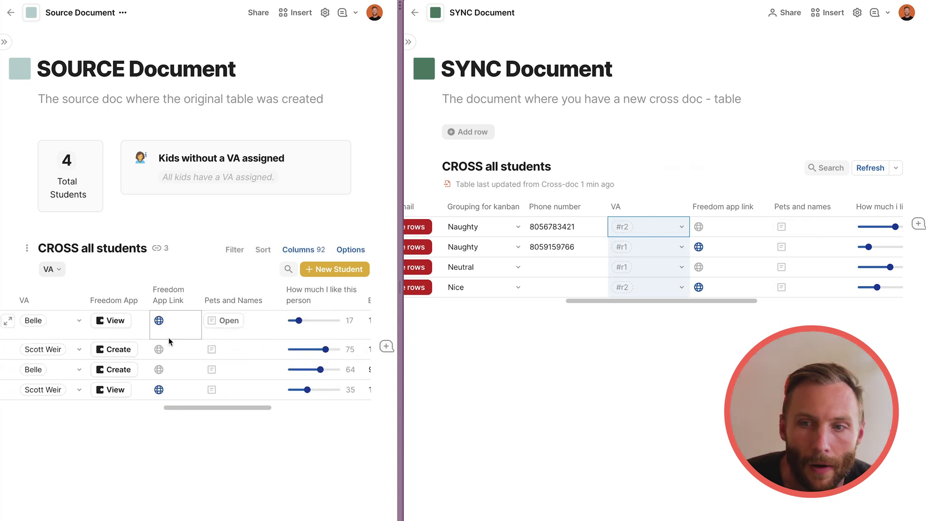
{"action": "scroll", "coordinate": [168, 342], "scroll_direction": "left", "scroll_amount": 10}
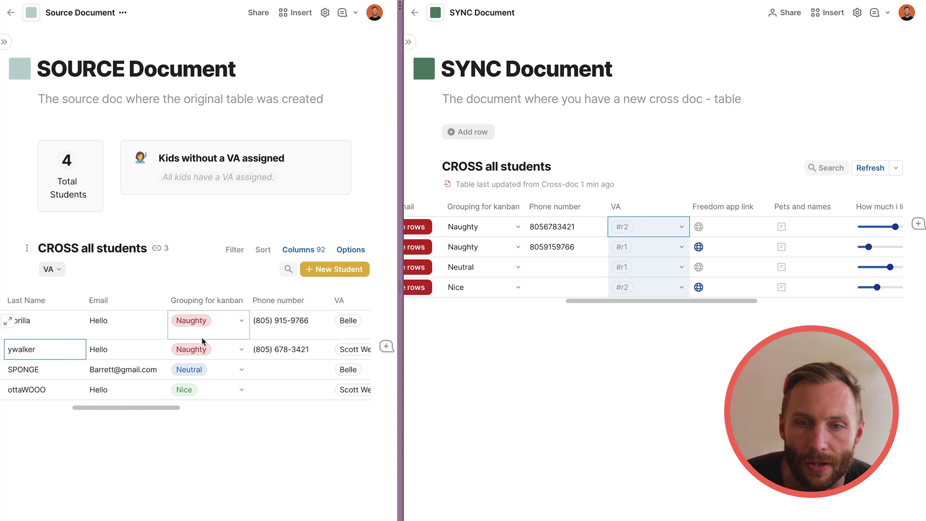
{"action": "scroll", "coordinate": [202, 341], "scroll_direction": "right", "scroll_amount": 5}
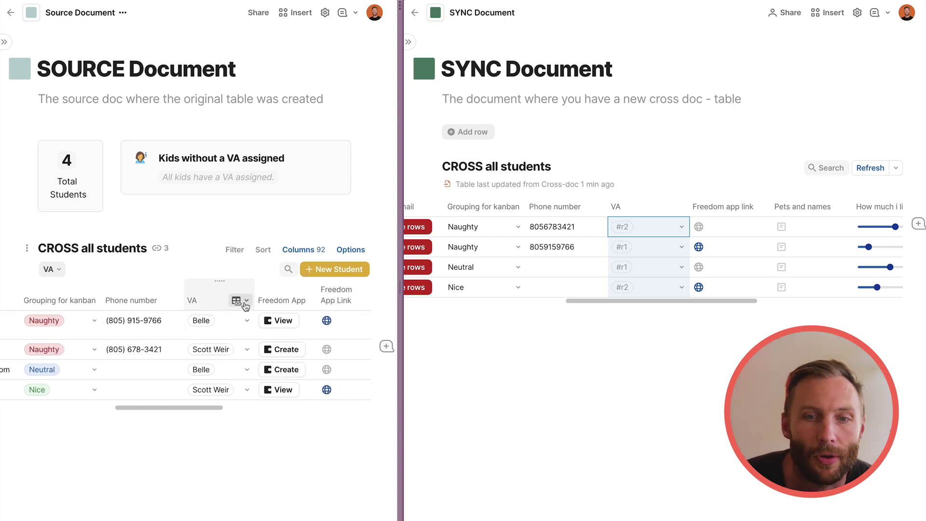
Open the DB VAs table linked from the source VA column, then add a line below the sync table.
{"action": "left_click", "coordinate": [245, 302]}
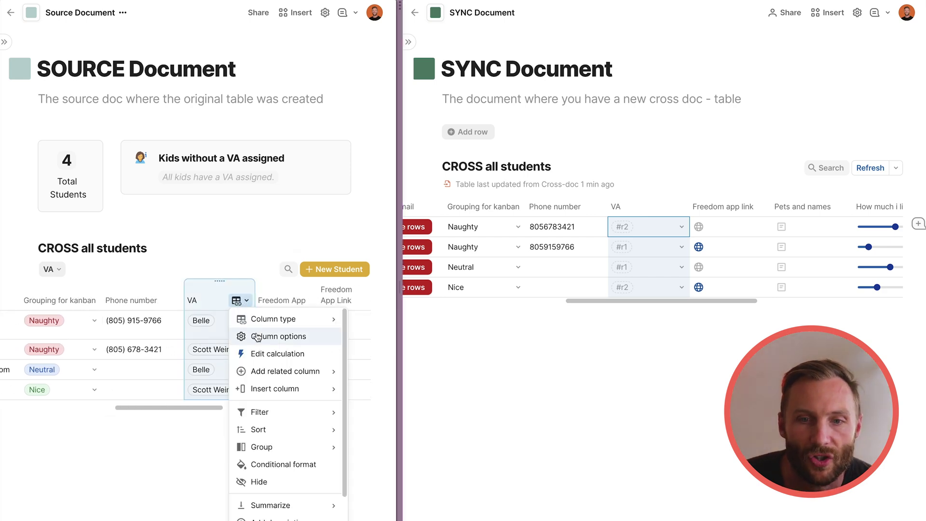
{"action": "left_click", "coordinate": [256, 336]}
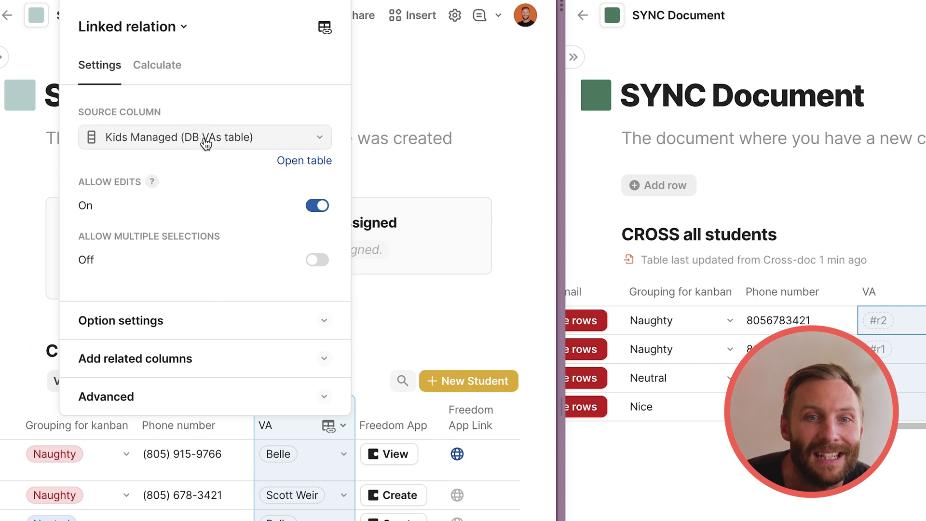
{"action": "left_click", "coordinate": [287, 161]}
{"action": "left_click", "coordinate": [60, 103]}
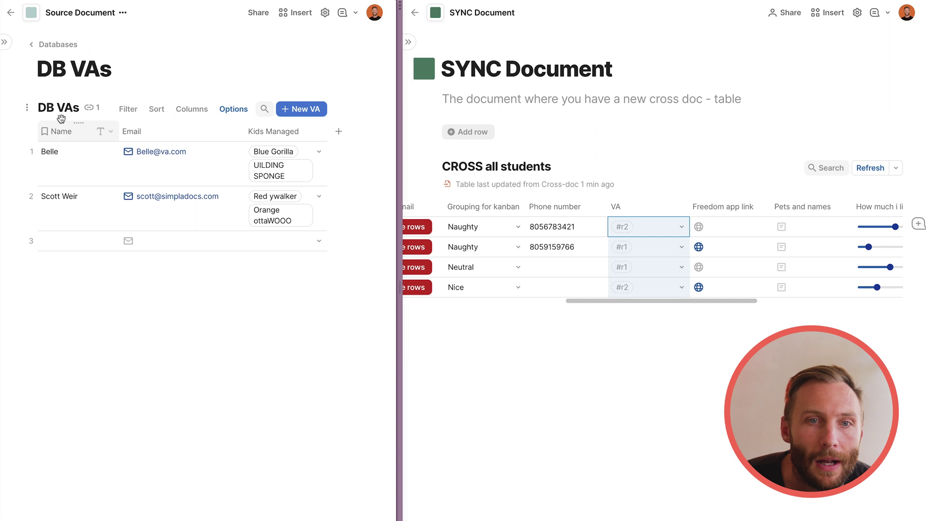
{"action": "left_click_drag", "start_coordinate": [67, 158], "coordinate": [258, 240]}
{"action": "left_click", "coordinate": [641, 371]}
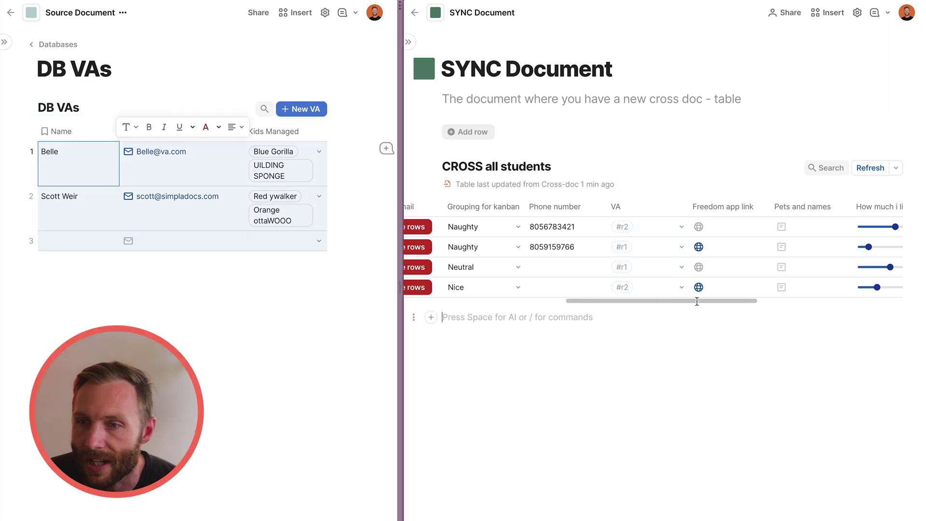
Reopen the Cross-doc table browser, search 'ssurc', and expand Source Document's tables.
{"action": "left_click", "coordinate": [827, 12]}
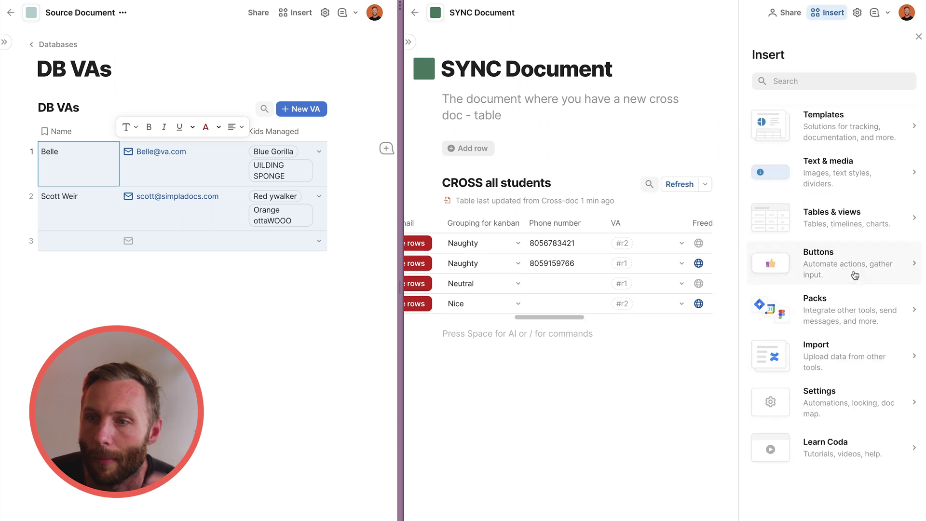
{"action": "left_click", "coordinate": [839, 316]}
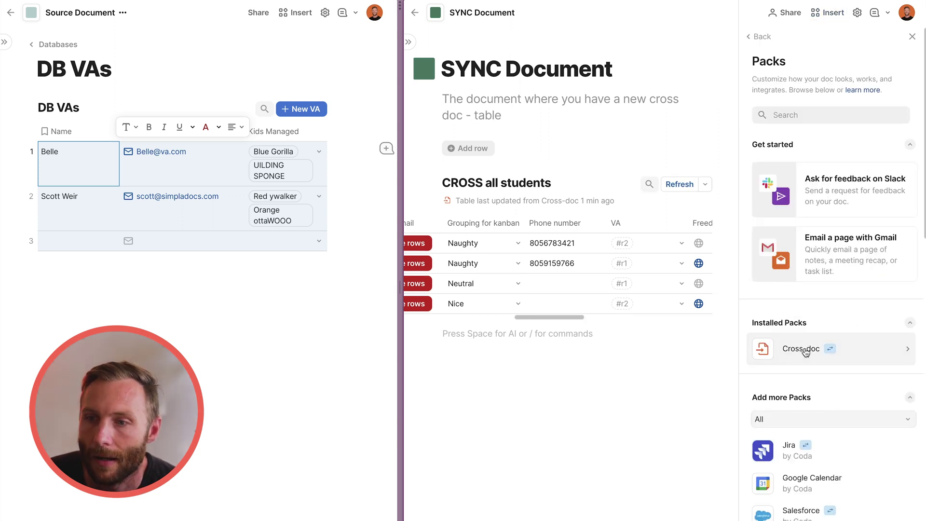
{"action": "left_click", "coordinate": [804, 348]}
{"action": "left_click", "coordinate": [831, 99]}
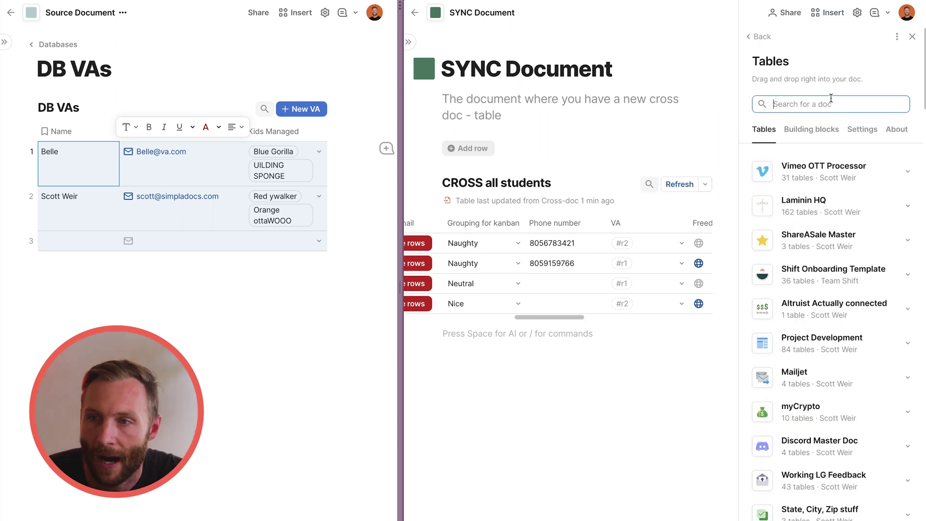
{"action": "type", "text": "ss"}
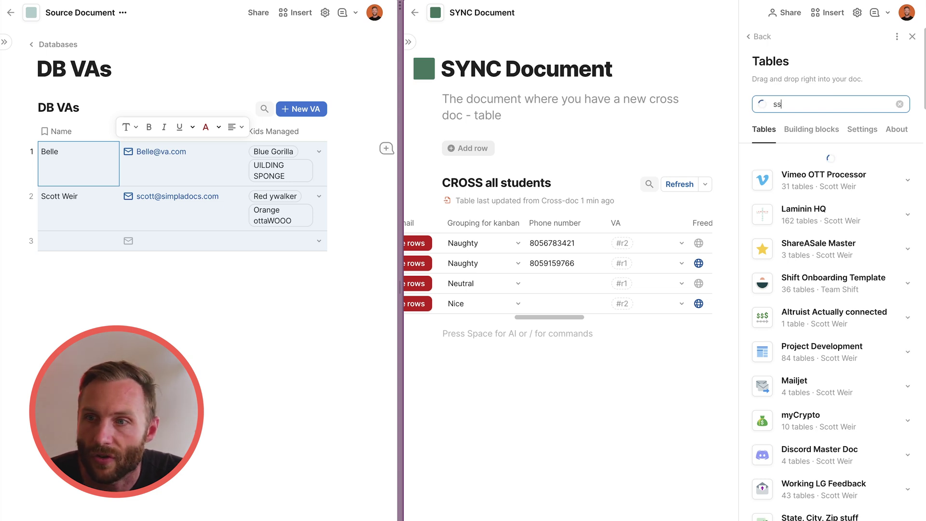
{"action": "type", "text": "urce"}
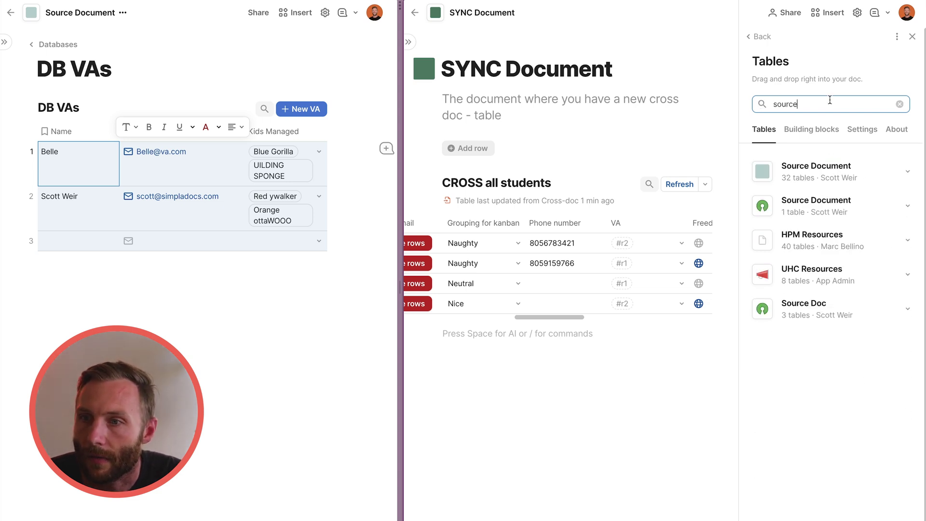
{"action": "left_click", "coordinate": [845, 178]}
Drag DB VAs below CROSS all students, widen the SYNC pane, and close the panel.
{"action": "scroll", "coordinate": [864, 321], "scroll_direction": "down", "scroll_amount": 3}
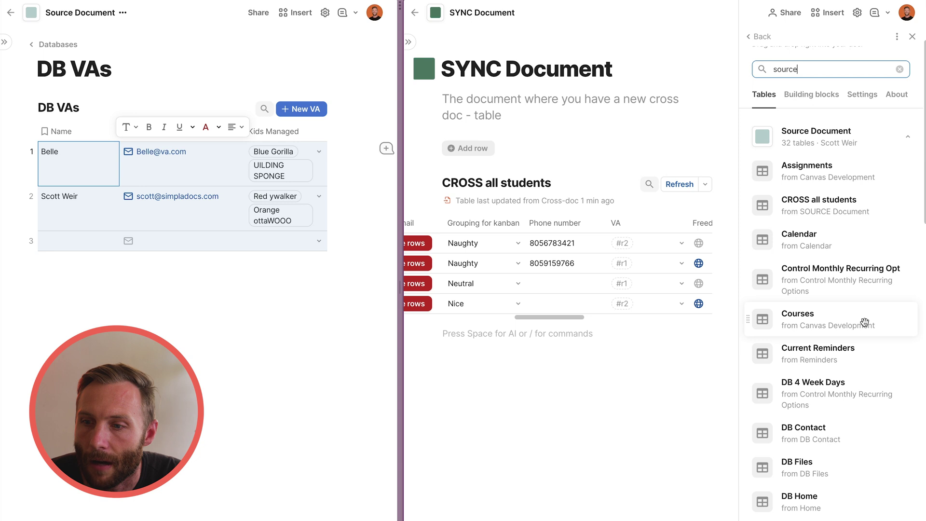
{"action": "scroll", "coordinate": [864, 322], "scroll_direction": "down", "scroll_amount": 4}
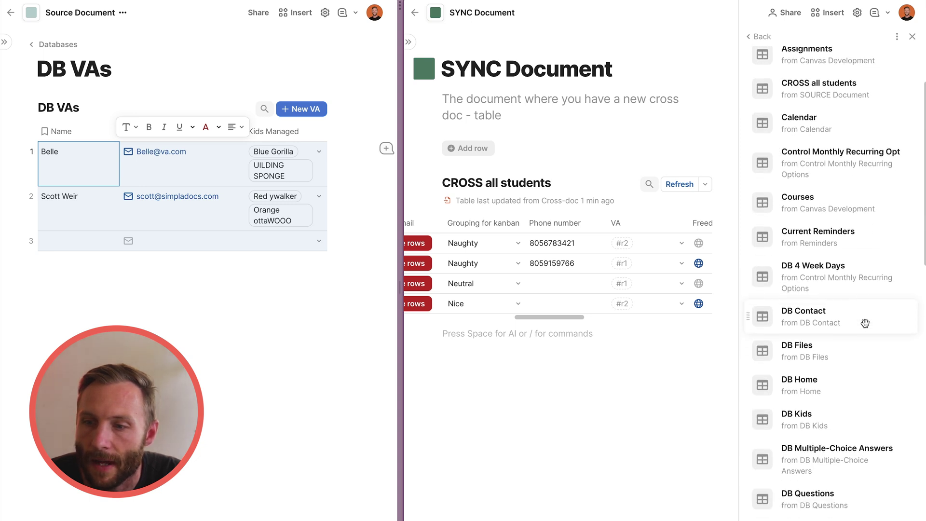
{"action": "left_click_drag", "start_coordinate": [834, 499], "coordinate": [534, 377]}
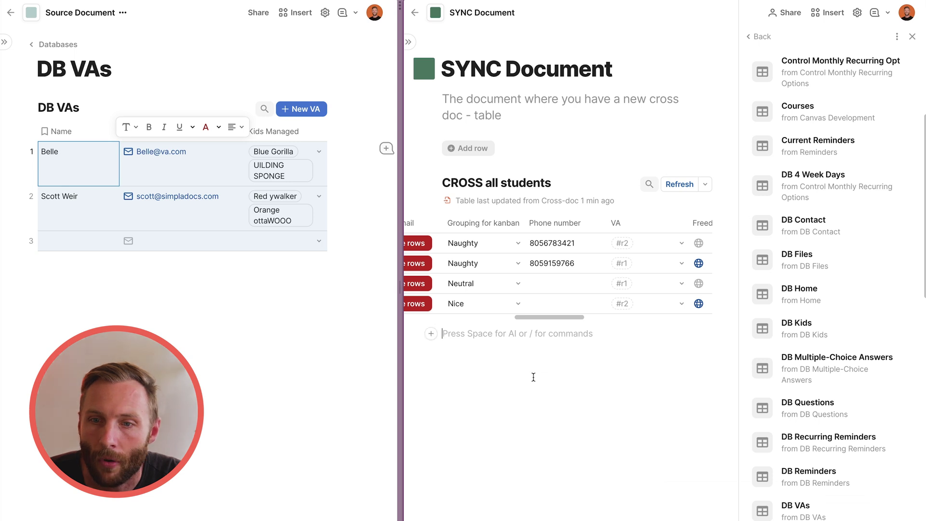
{"action": "left_click_drag", "start_coordinate": [399, 6], "coordinate": [249, 6]}
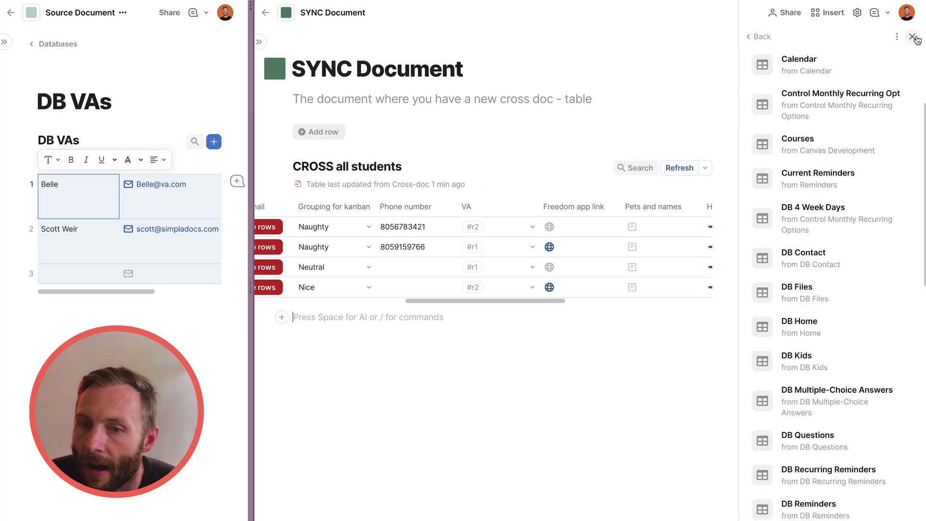
{"action": "left_click", "coordinate": [912, 36]}
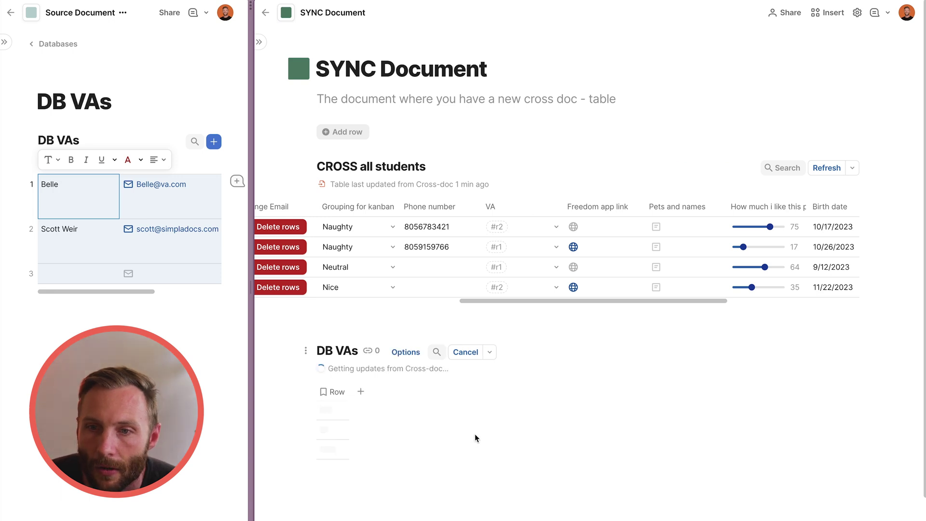
Preview Belle in row 1's VA dropdown, then dismiss it without changing the value.
{"action": "left_click_drag", "start_coordinate": [434, 227], "coordinate": [451, 276]}
{"action": "left_click", "coordinate": [533, 231]}
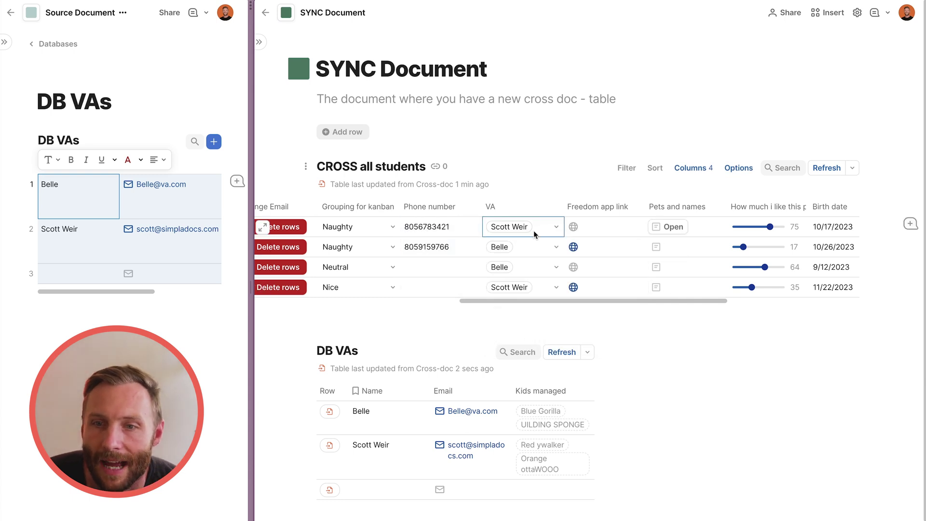
{"action": "left_click", "coordinate": [542, 235]}
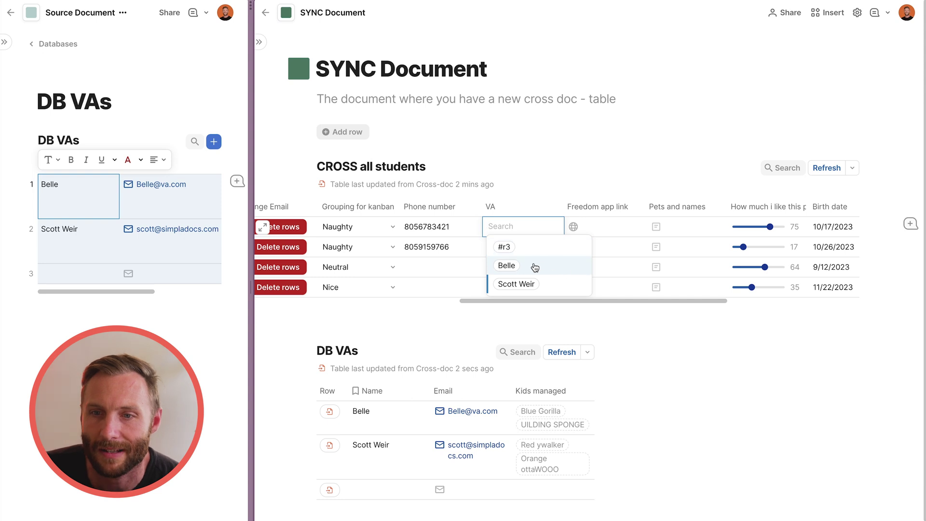
{"action": "mouse_move", "coordinate": [507, 269]}
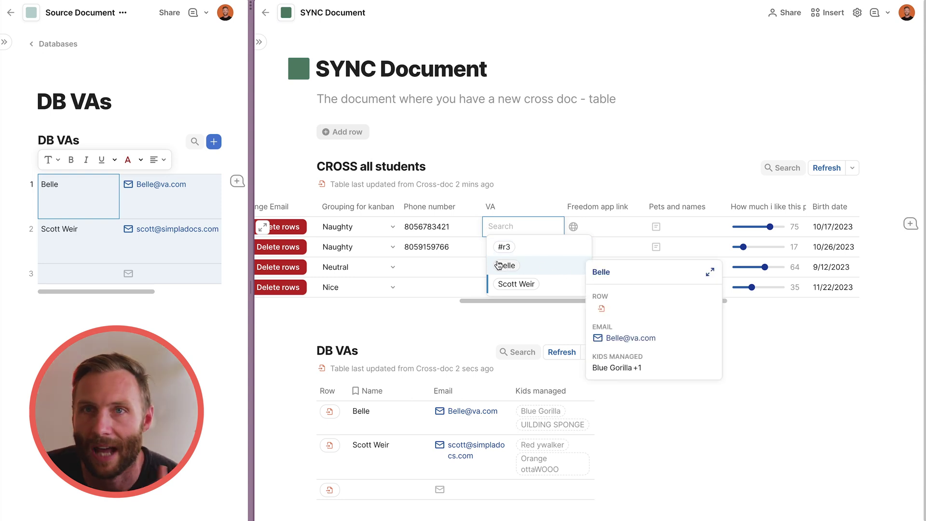
{"action": "left_click", "coordinate": [431, 226]}
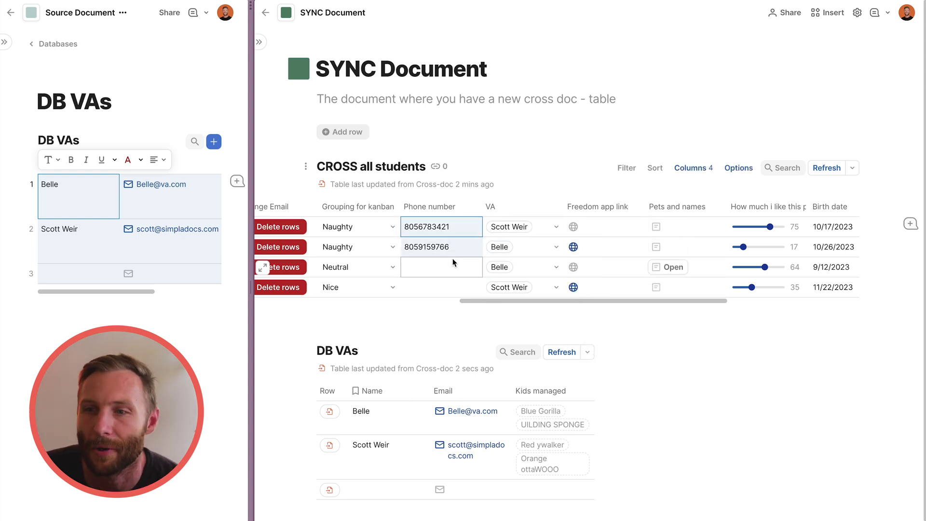
{"action": "scroll", "coordinate": [452, 263], "scroll_direction": "left", "scroll_amount": 6}
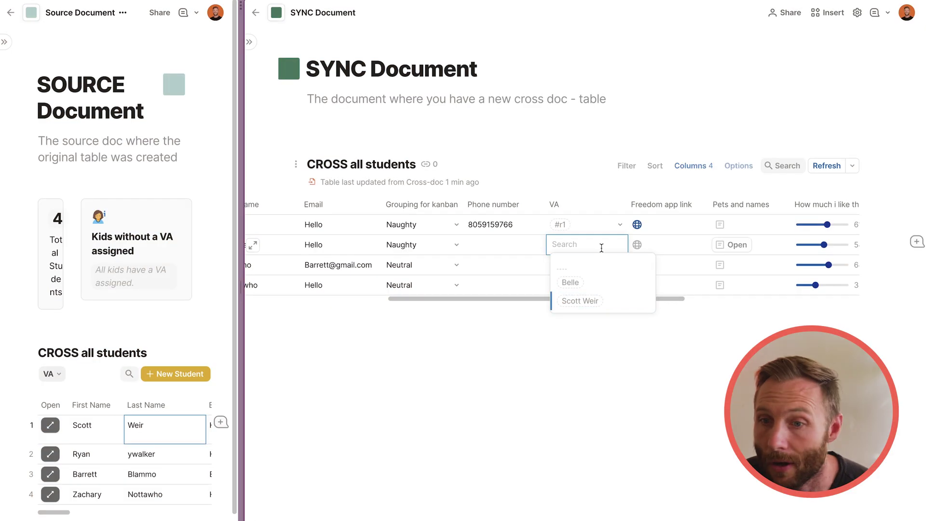
Lower row 1's rating to 17 and set its birth date to 10/26/2023.
{"action": "left_click", "coordinate": [501, 265]}
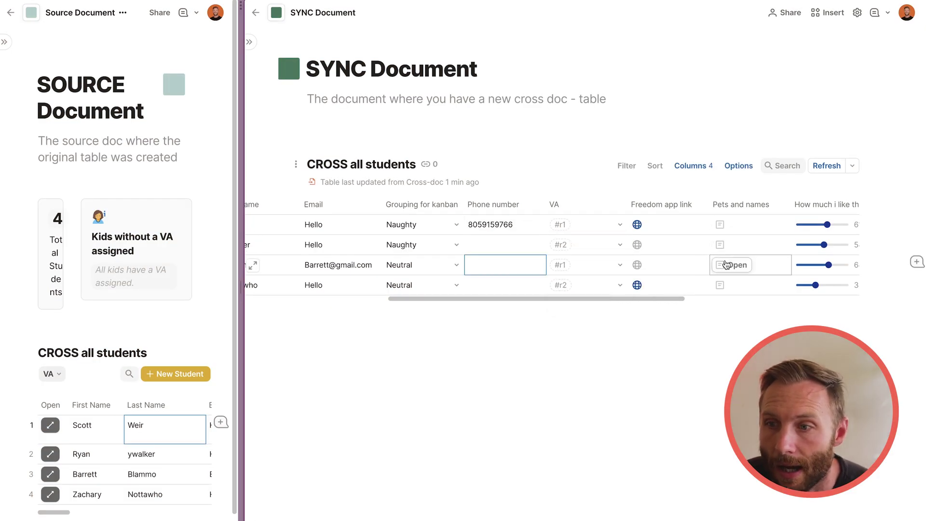
{"action": "scroll", "coordinate": [725, 263], "scroll_direction": "right", "scroll_amount": 7}
{"action": "left_click", "coordinate": [715, 266]}
{"action": "left_click", "coordinate": [483, 231]}
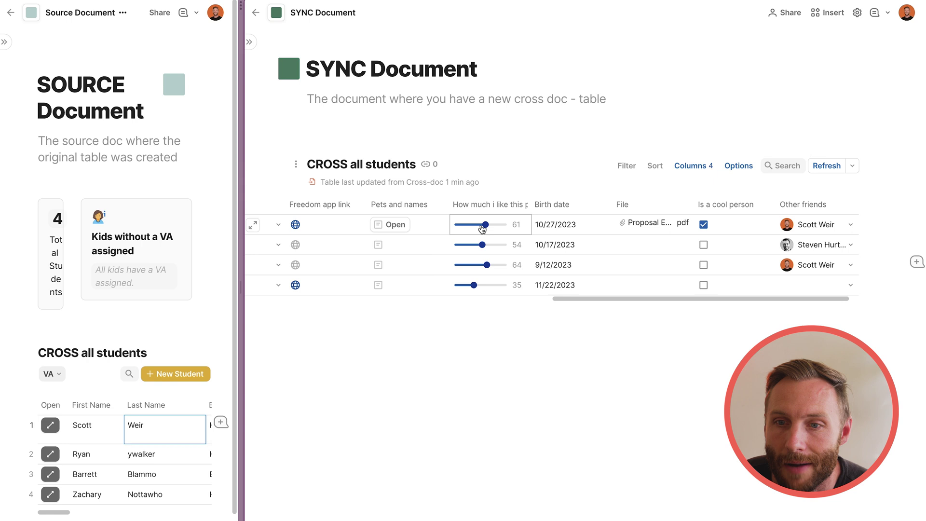
{"action": "left_click_drag", "start_coordinate": [482, 229], "coordinate": [477, 226]}
{"action": "left_click", "coordinate": [549, 227]}
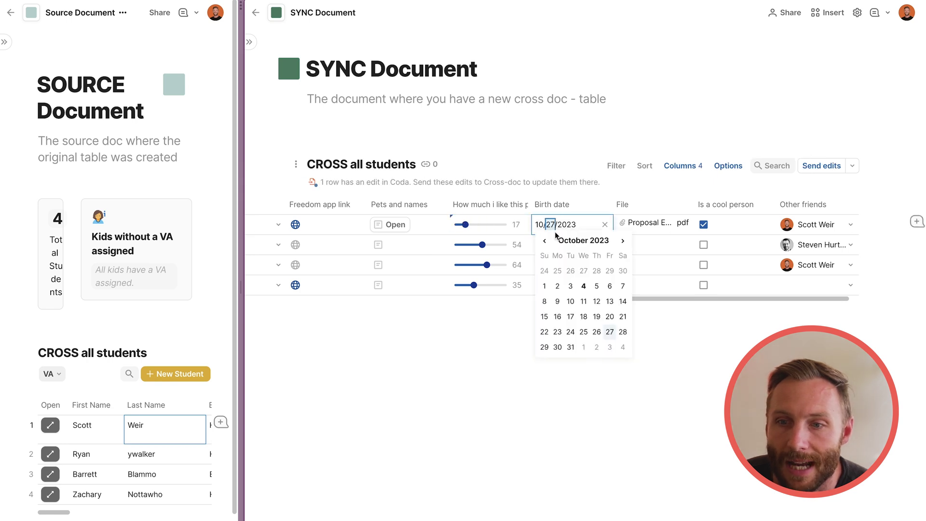
{"action": "left_click", "coordinate": [593, 333]}
Mark row 2 as a cool person and add a different friend to row 1's Other friends.
{"action": "left_click", "coordinate": [704, 253]}
{"action": "left_click", "coordinate": [703, 245]}
{"action": "left_click", "coordinate": [703, 225]}
{"action": "left_click", "coordinate": [704, 225]}
{"action": "left_click", "coordinate": [785, 227]}
{"action": "left_click", "coordinate": [785, 226]}
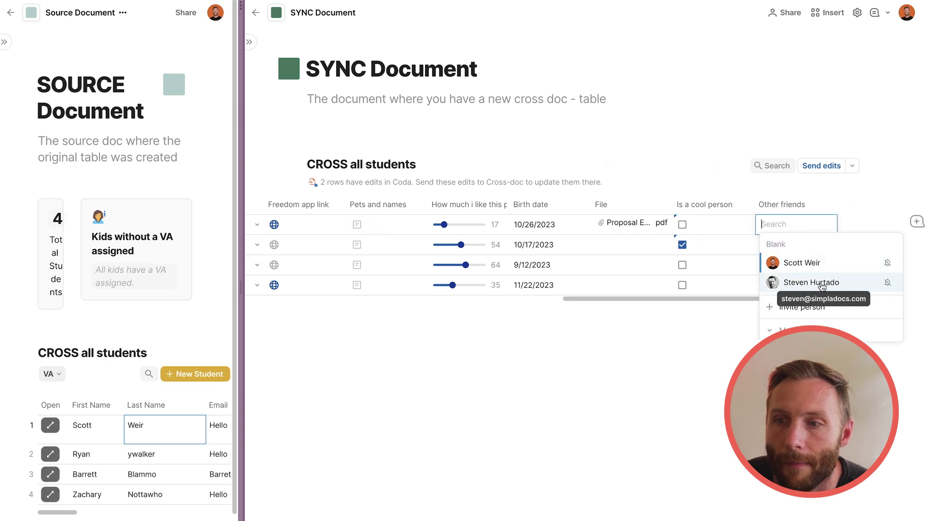
{"action": "left_click", "coordinate": [822, 287]}
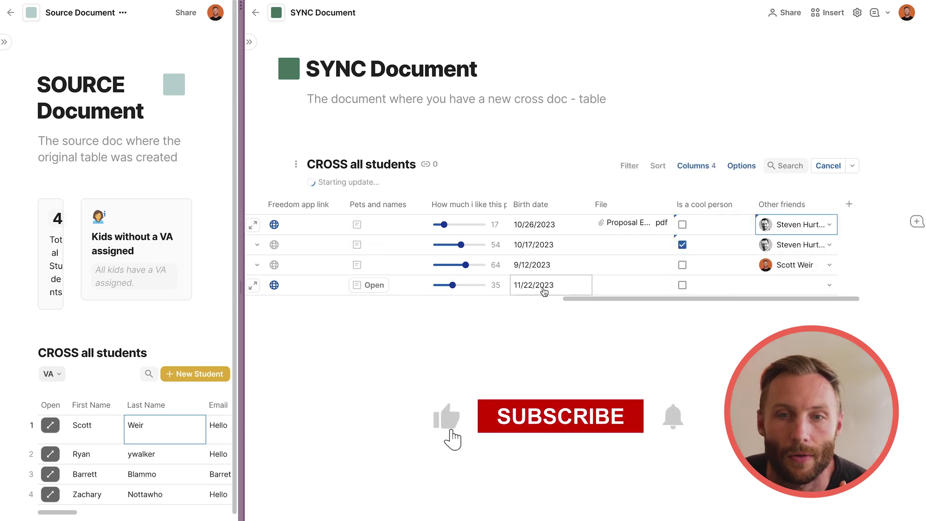
{"action": "scroll", "coordinate": [553, 270], "scroll_direction": "left", "scroll_amount": 10}
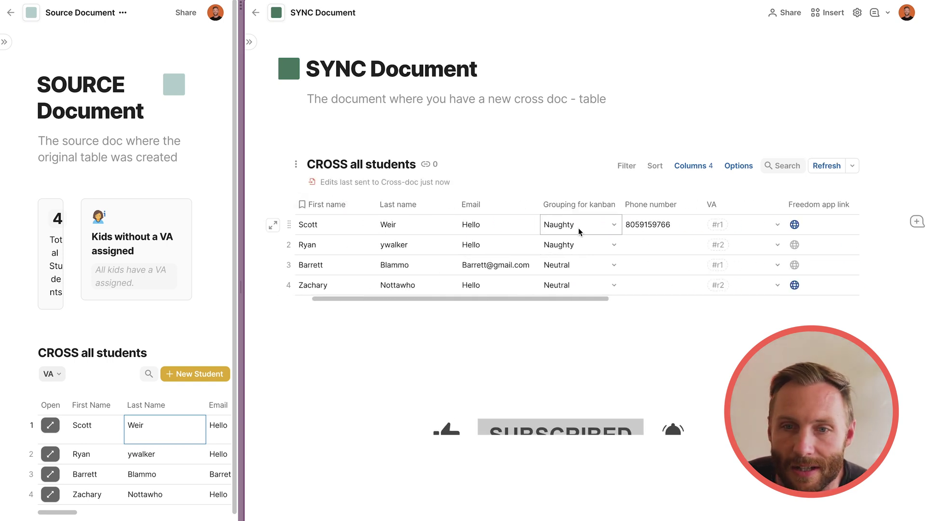
{"action": "left_click_drag", "start_coordinate": [241, 293], "coordinate": [489, 289]}
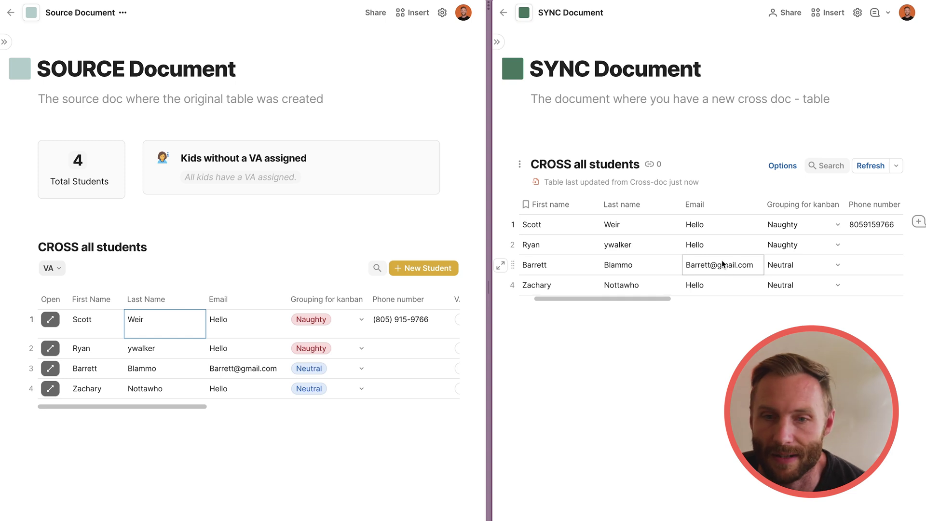
Change Scott's and Zachary's Grouping for kanban to Nice.
{"action": "left_click_drag", "start_coordinate": [328, 322], "coordinate": [351, 386]}
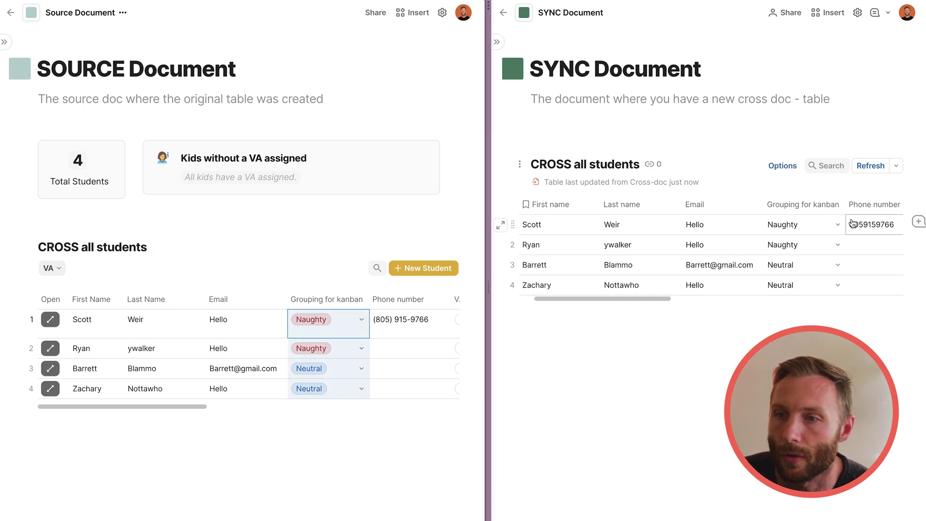
{"action": "left_click", "coordinate": [820, 229]}
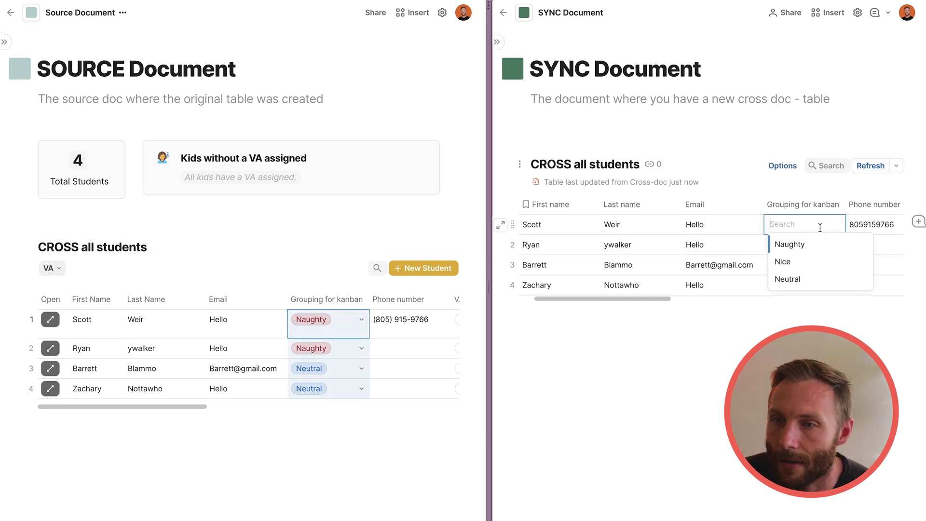
{"action": "left_click", "coordinate": [814, 261]}
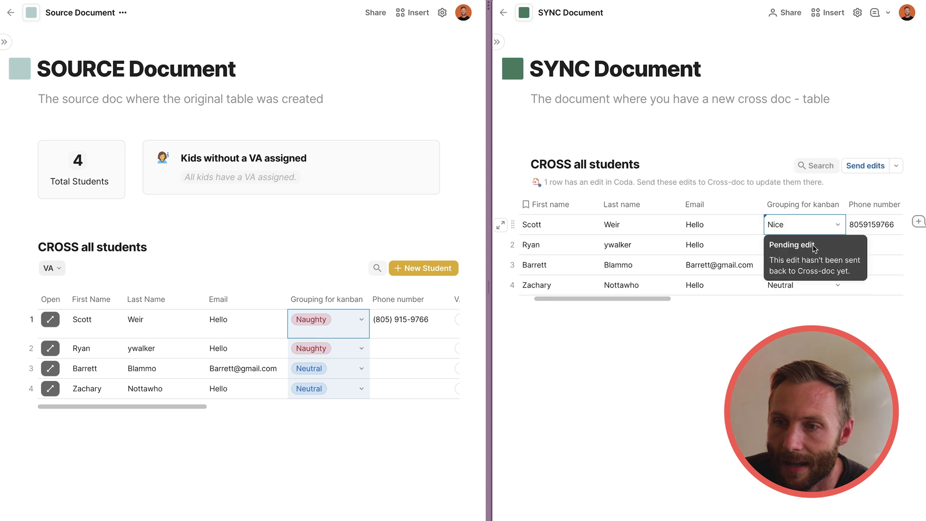
{"action": "left_click", "coordinate": [838, 285]}
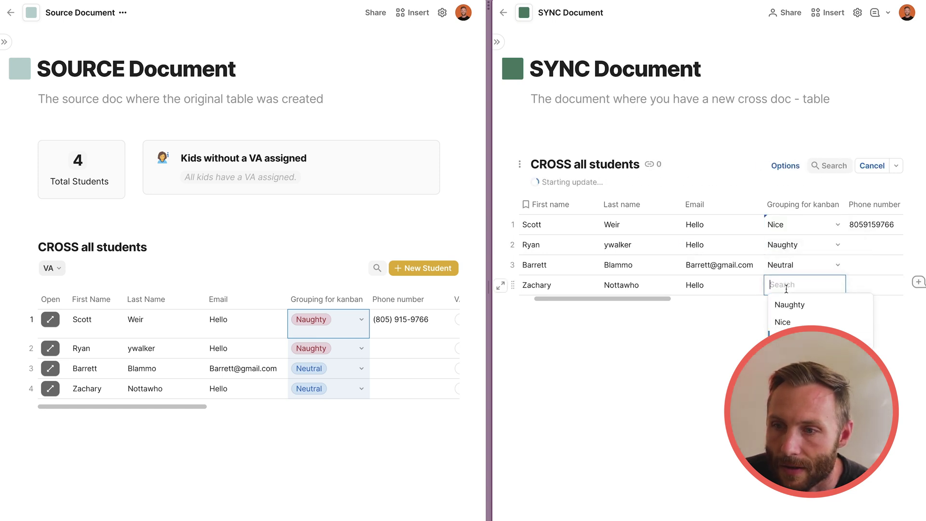
{"action": "left_click", "coordinate": [791, 322]}
{"action": "left_click", "coordinate": [616, 129]}
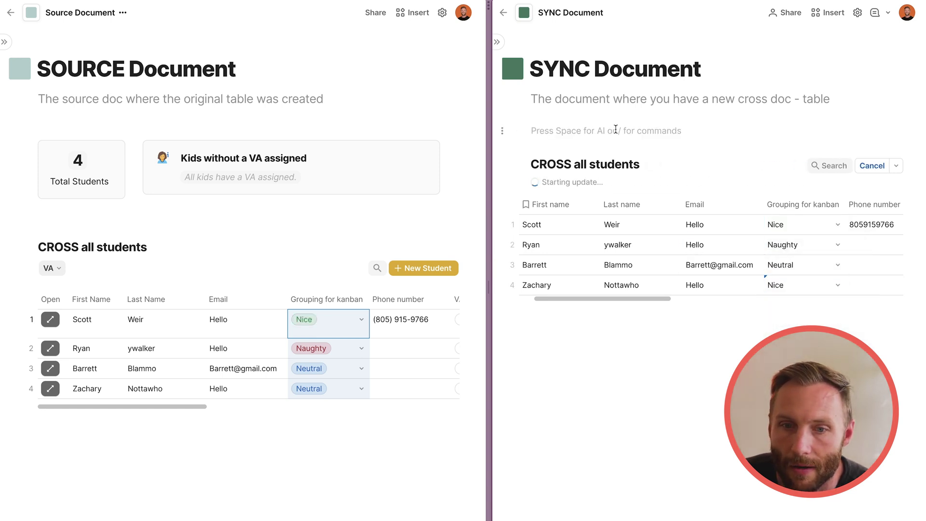
Edit Zachary's last name in the synced table to ottaWOOO.
{"action": "left_click", "coordinate": [166, 323]}
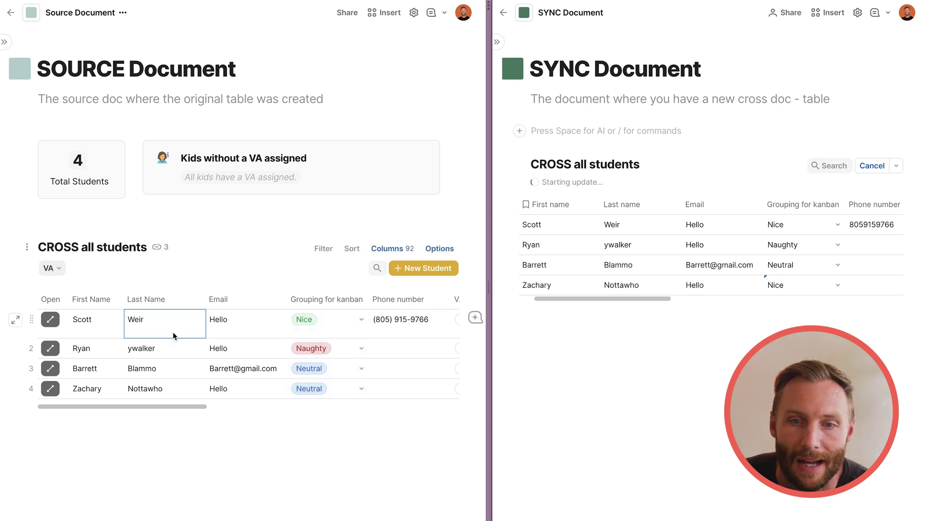
{"action": "left_click", "coordinate": [432, 351]}
{"action": "double_click", "coordinate": [621, 285]}
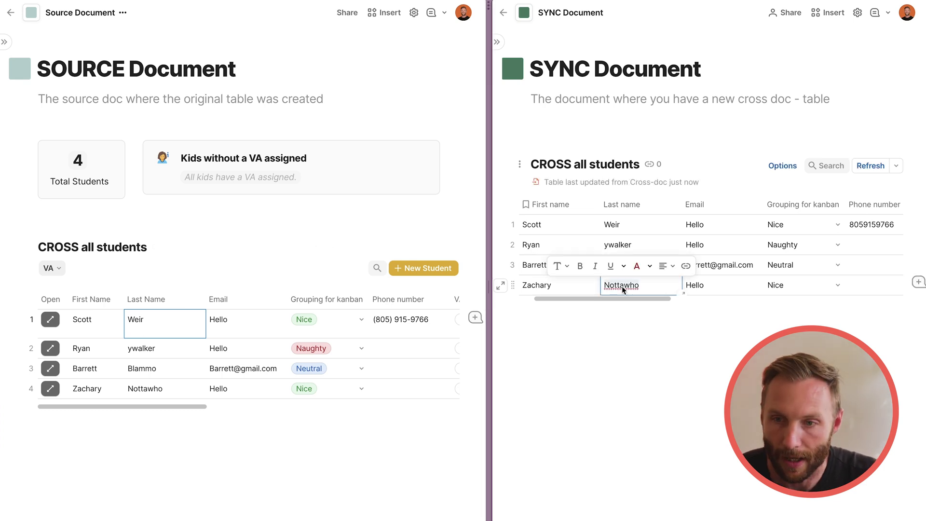
{"action": "type", "text": "ott"}
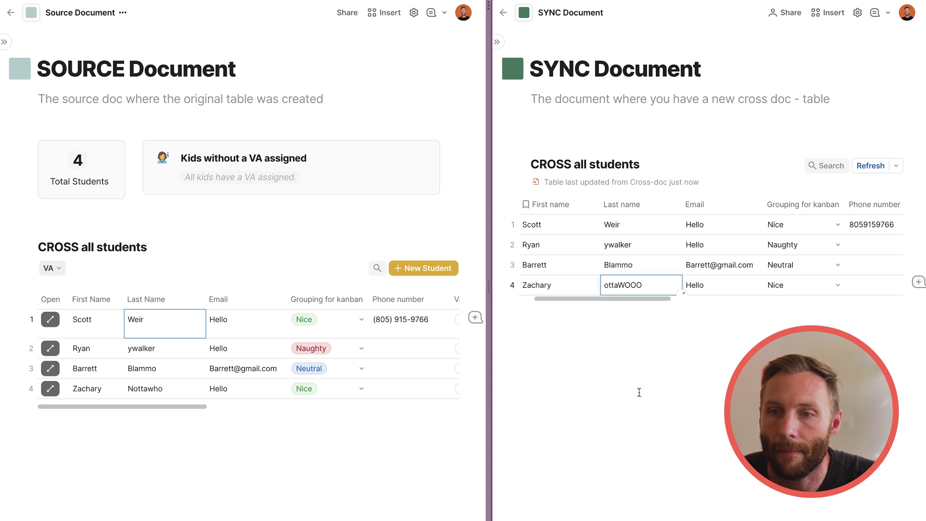
{"action": "left_click", "coordinate": [639, 392]}
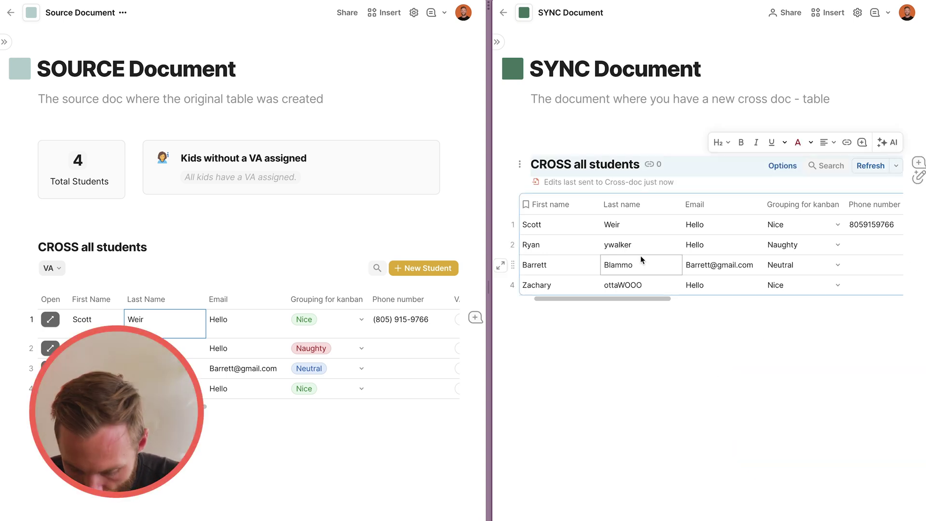
Paste a linked view of CROSS all students and switch its layout to Board.
{"action": "key", "text": "ctrl+v"}
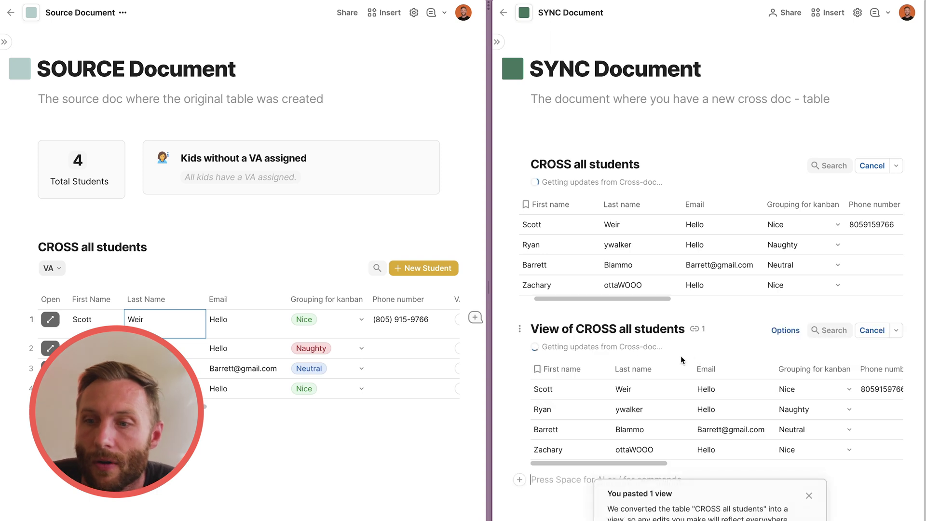
{"action": "left_click", "coordinate": [770, 335]}
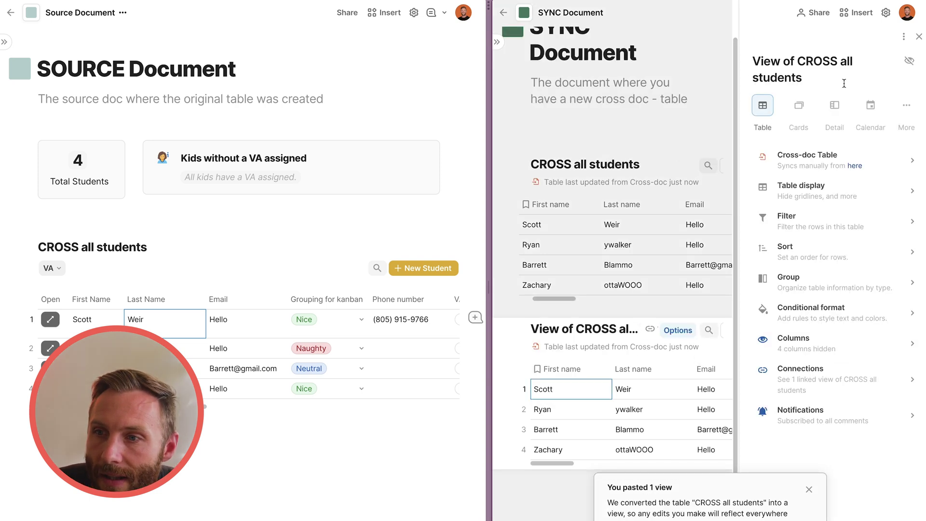
{"action": "left_click", "coordinate": [904, 107]}
{"action": "left_click", "coordinate": [884, 204]}
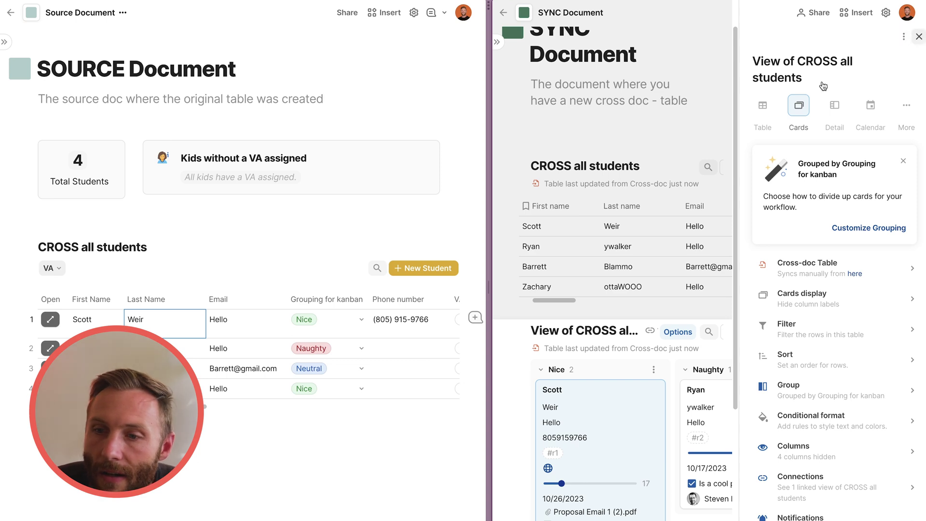
{"action": "key", "text": "Escape"}
{"action": "left_click_drag", "start_coordinate": [486, 286], "coordinate": [242, 286]}
{"action": "scroll", "coordinate": [376, 333], "scroll_direction": "down", "scroll_amount": 3}
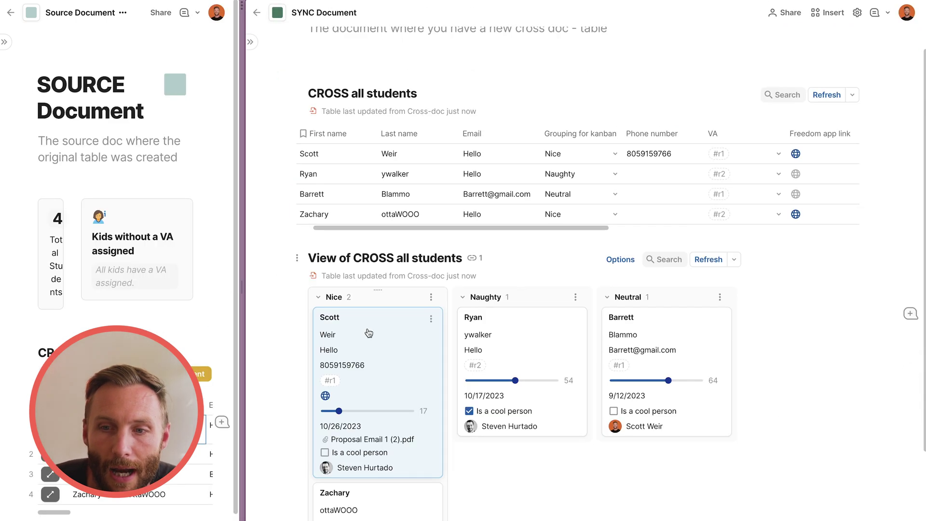
{"action": "scroll", "coordinate": [394, 356], "scroll_direction": "down", "scroll_amount": 2}
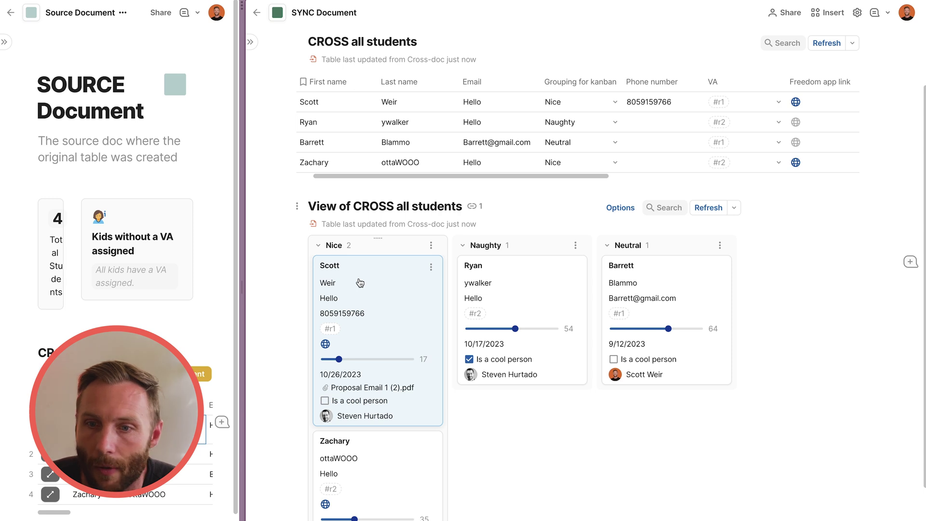
Move Scott's card from Nice to Naughty and confirm the Source Document shows Naughty.
{"action": "left_click_drag", "start_coordinate": [359, 282], "coordinate": [566, 333]}
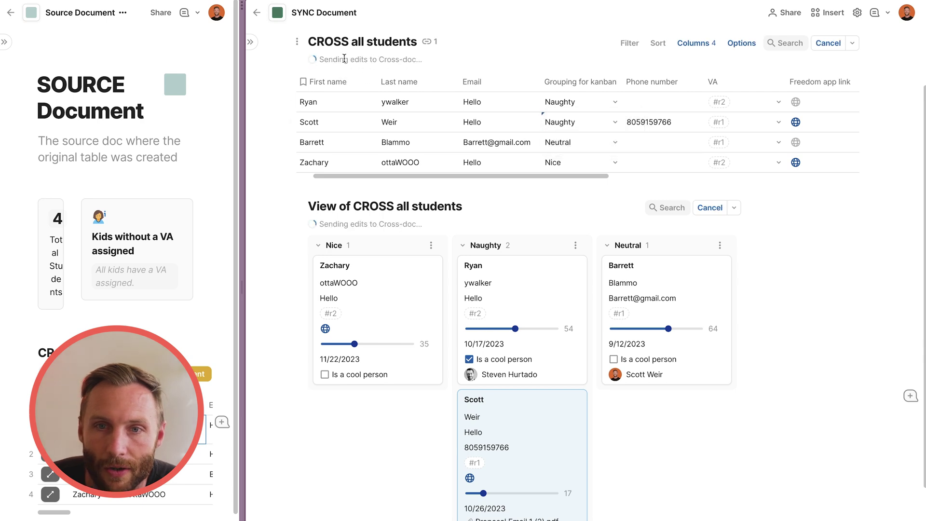
{"action": "left_click_drag", "start_coordinate": [242, 288], "coordinate": [559, 288]}
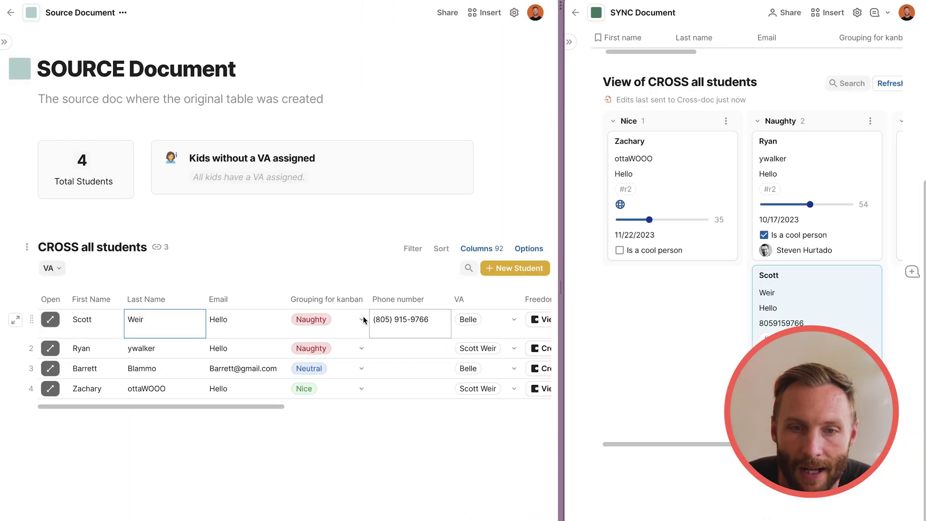
{"action": "left_click_drag", "start_coordinate": [128, 315], "coordinate": [363, 312]}
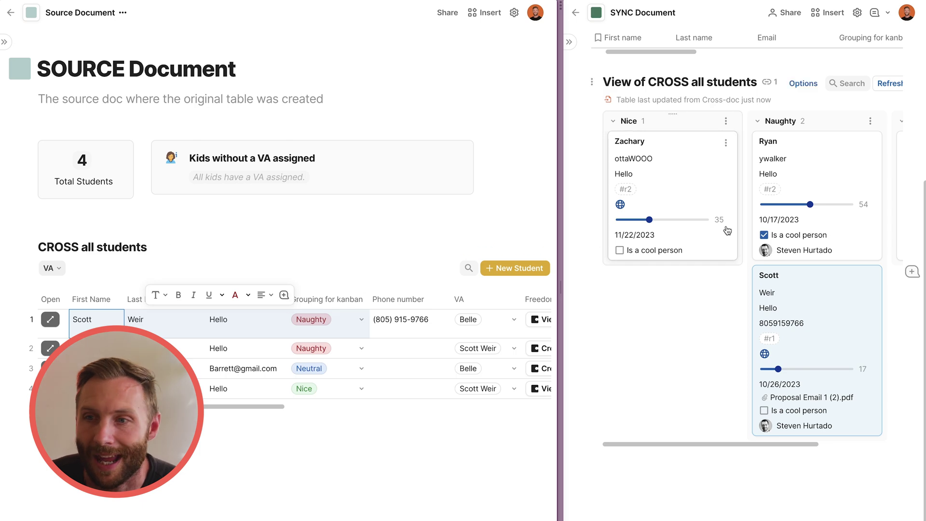
{"action": "mouse_move", "coordinate": [563, 293]}
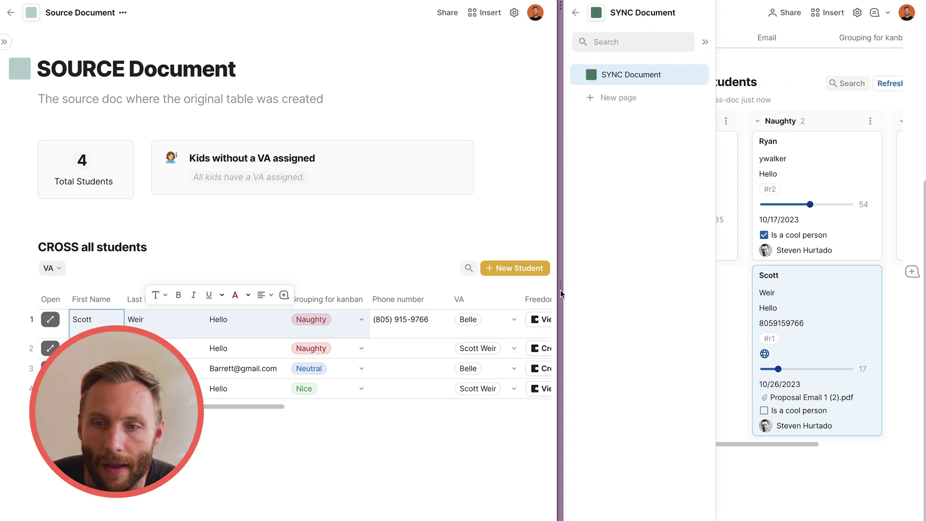
{"action": "left_click_drag", "start_coordinate": [561, 293], "coordinate": [259, 293]}
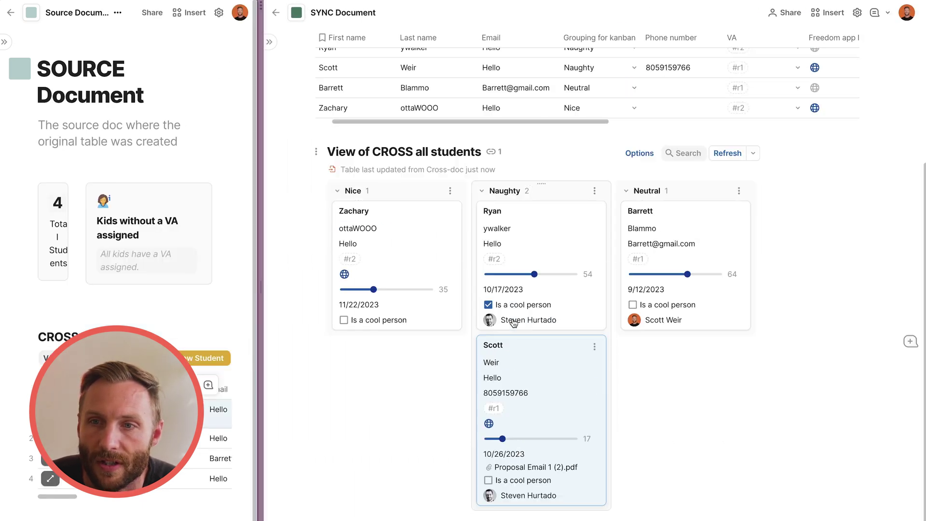
Insert a Change Email column after Email and make it a Button column.
{"action": "left_click", "coordinate": [551, 196]}
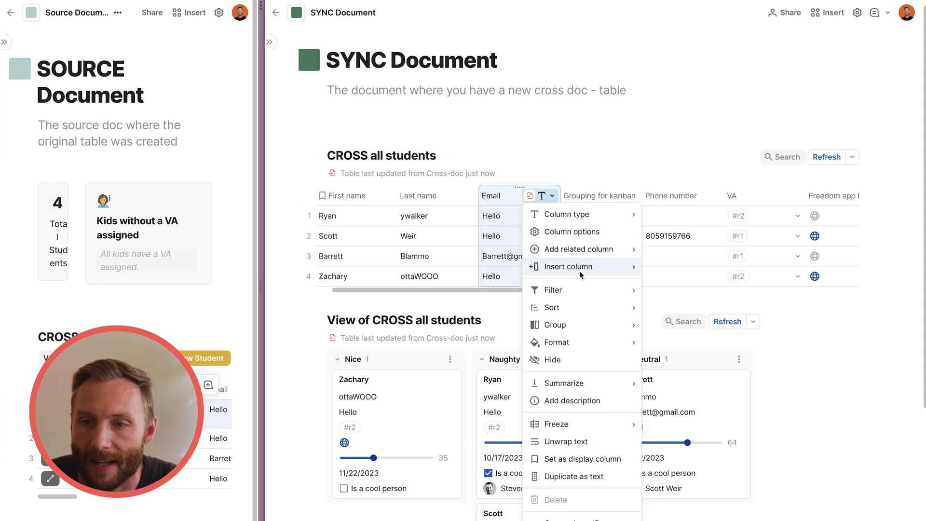
{"action": "mouse_move", "coordinate": [607, 266]}
{"action": "left_click", "coordinate": [669, 283]}
{"action": "left_click", "coordinate": [574, 195]}
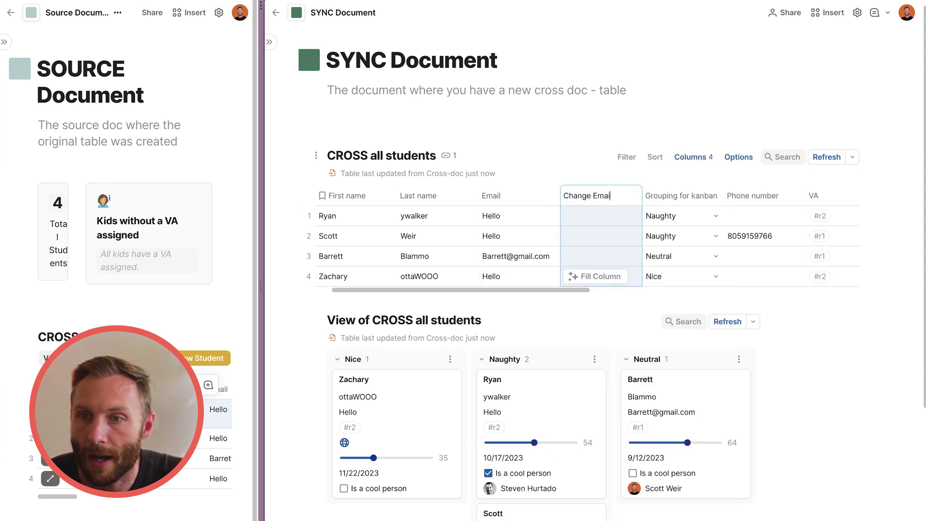
{"action": "left_click", "coordinate": [630, 195]}
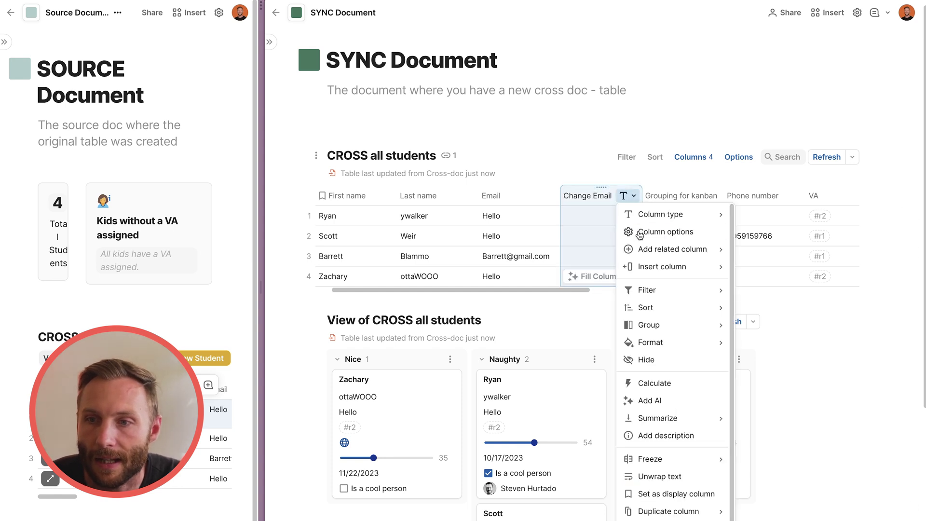
{"action": "mouse_move", "coordinate": [658, 222]}
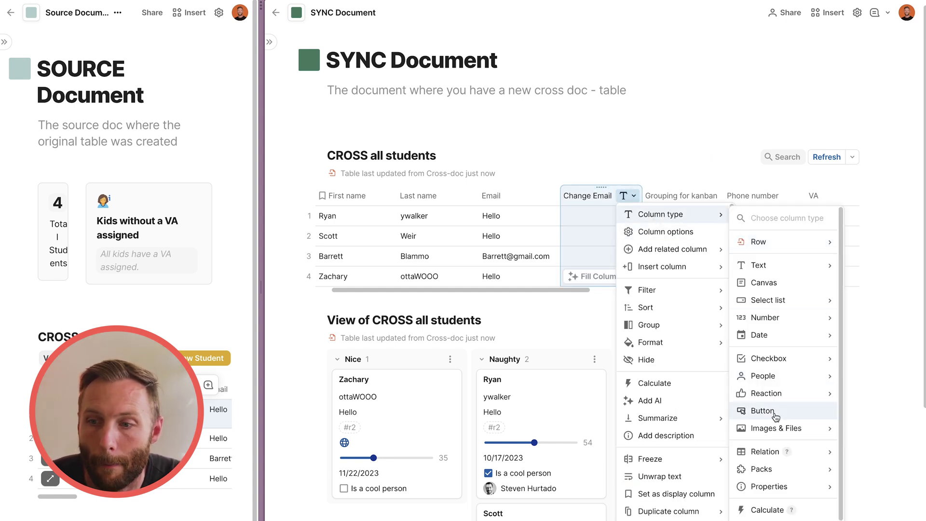
{"action": "left_click", "coordinate": [773, 413]}
Set the buttons to modify CROSS all students' First name to MUFFIN, then run row 1's button.
{"action": "left_click", "coordinate": [751, 311]}
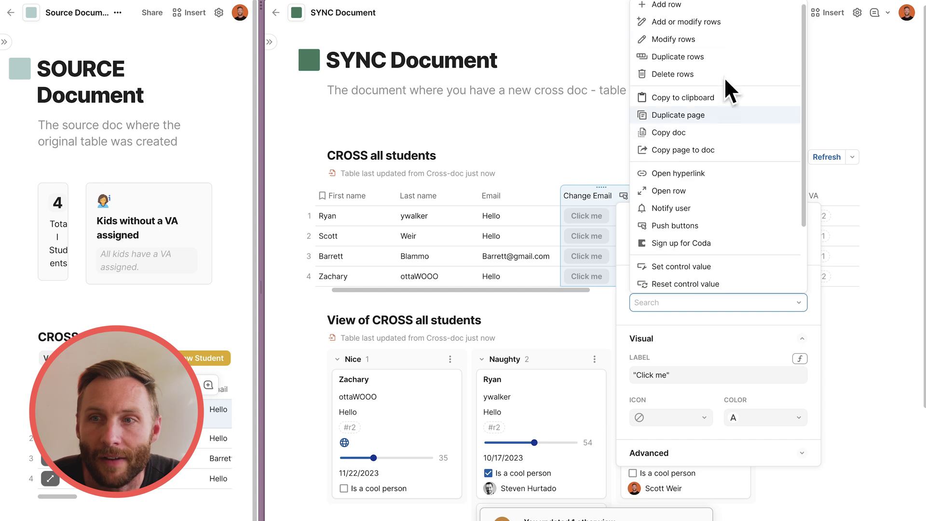
{"action": "left_click", "coordinate": [727, 46]}
{"action": "left_click", "coordinate": [685, 345]}
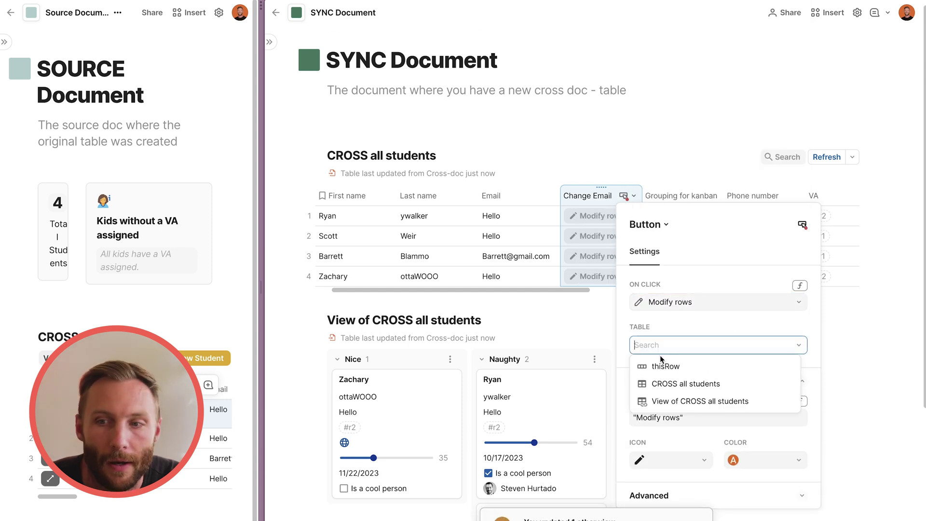
{"action": "left_click", "coordinate": [675, 384]}
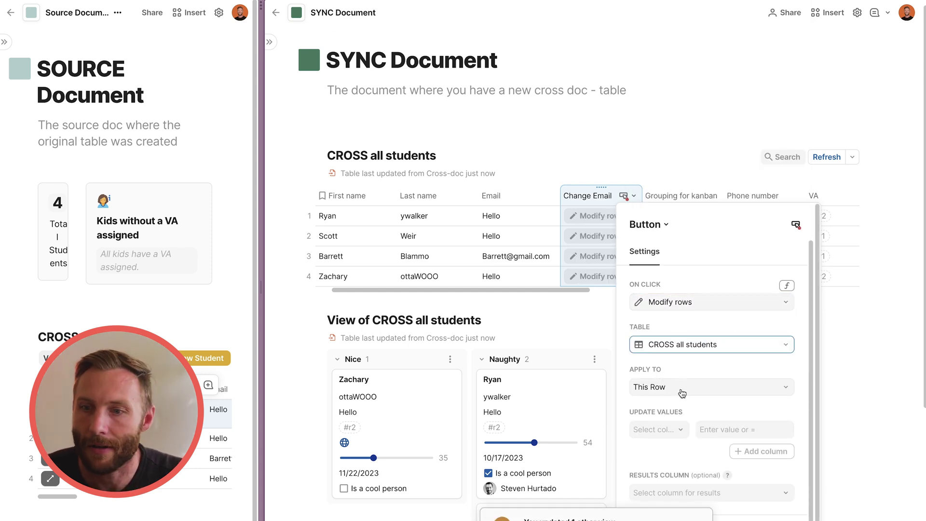
{"action": "left_click", "coordinate": [679, 429]}
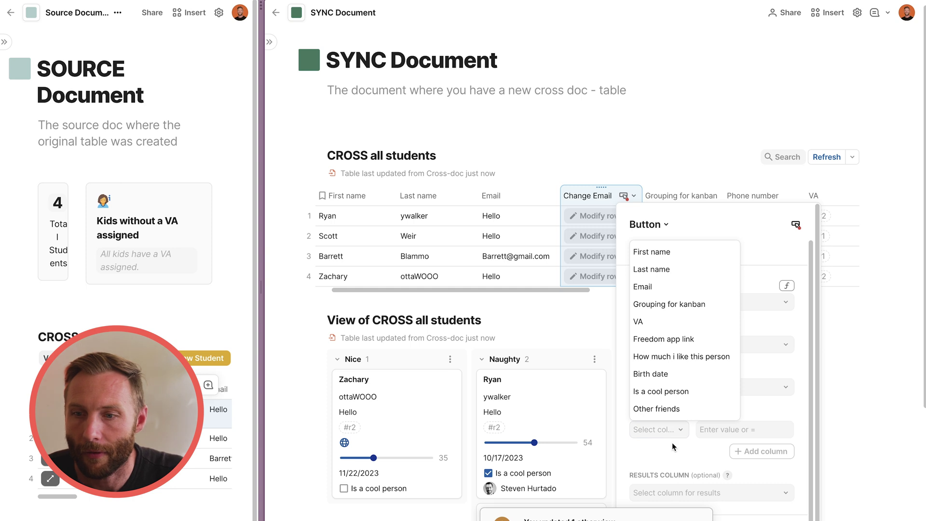
{"action": "left_click", "coordinate": [682, 260]}
{"action": "left_click", "coordinate": [709, 431]}
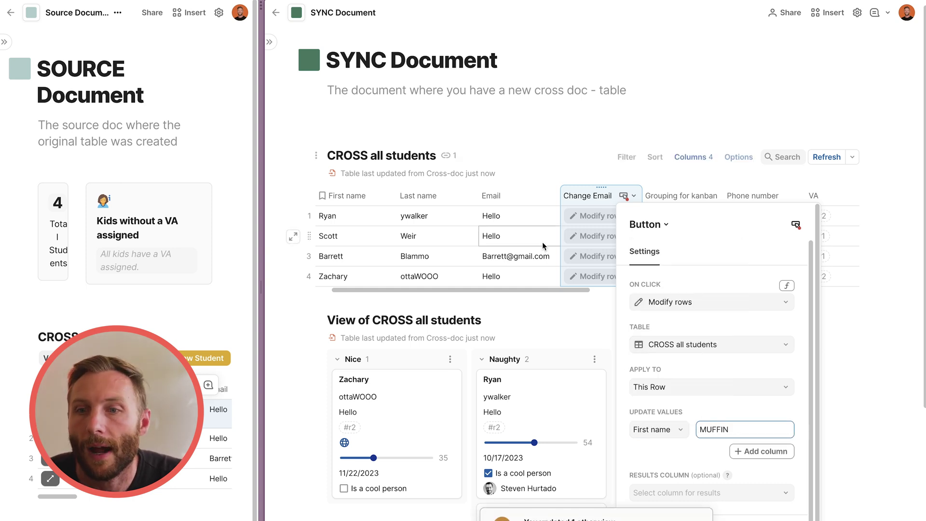
{"action": "left_click", "coordinate": [506, 235]}
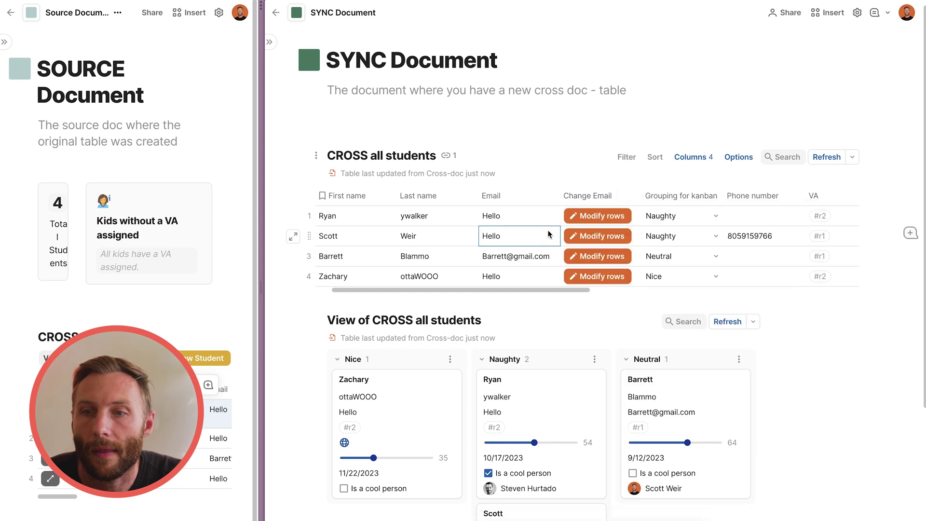
{"action": "left_click", "coordinate": [589, 222]}
{"action": "left_click_drag", "start_coordinate": [385, 219], "coordinate": [382, 274]}
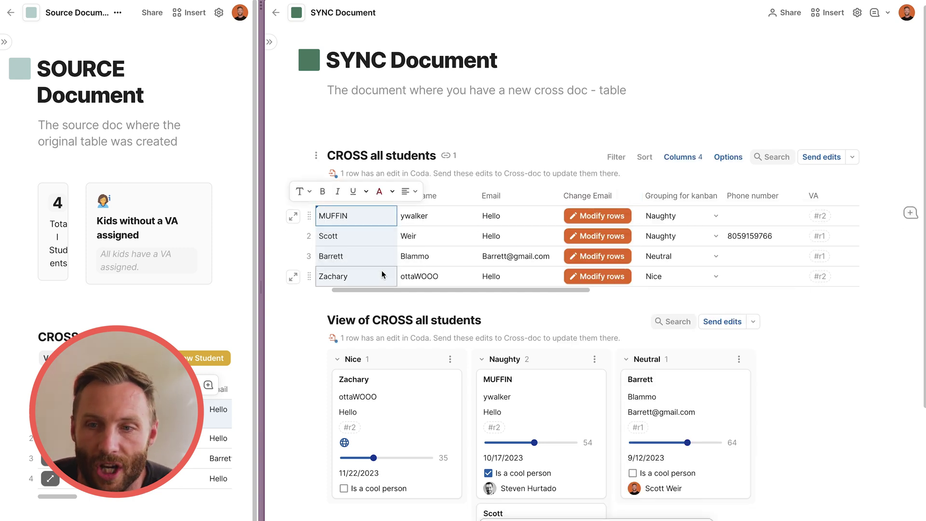
{"action": "left_click", "coordinate": [393, 115]}
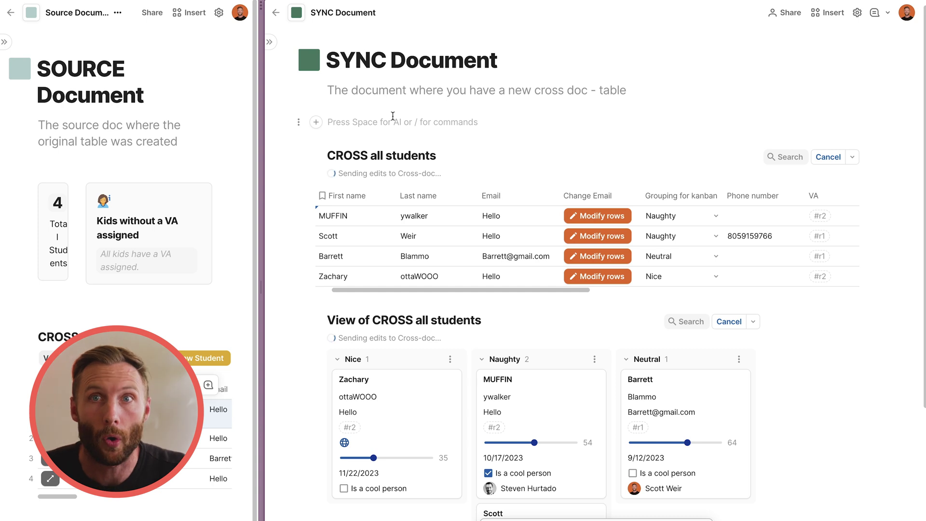
Add a button that pushes CROSS all students' Change Email buttons and run it.
{"action": "scroll", "coordinate": [427, 159], "scroll_direction": "down", "scroll_amount": 2}
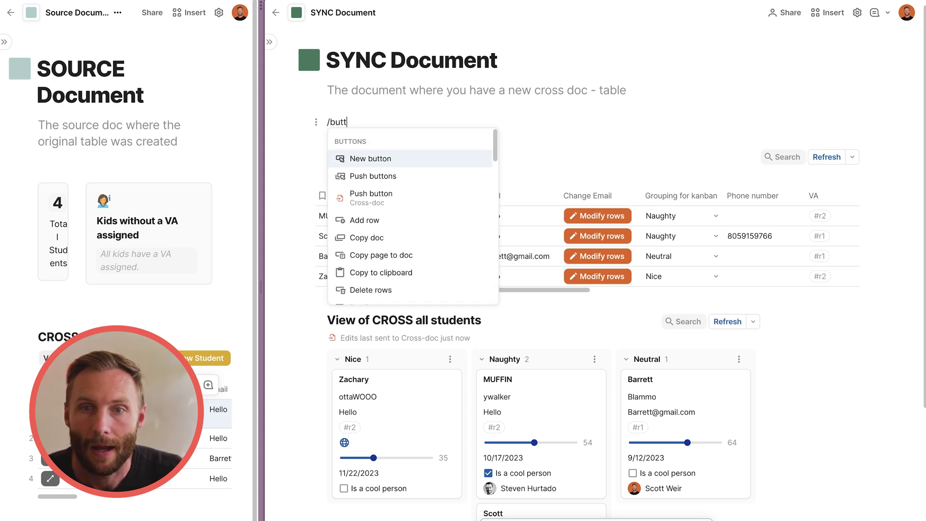
{"action": "left_click", "coordinate": [427, 159]}
{"action": "left_click", "coordinate": [432, 188]}
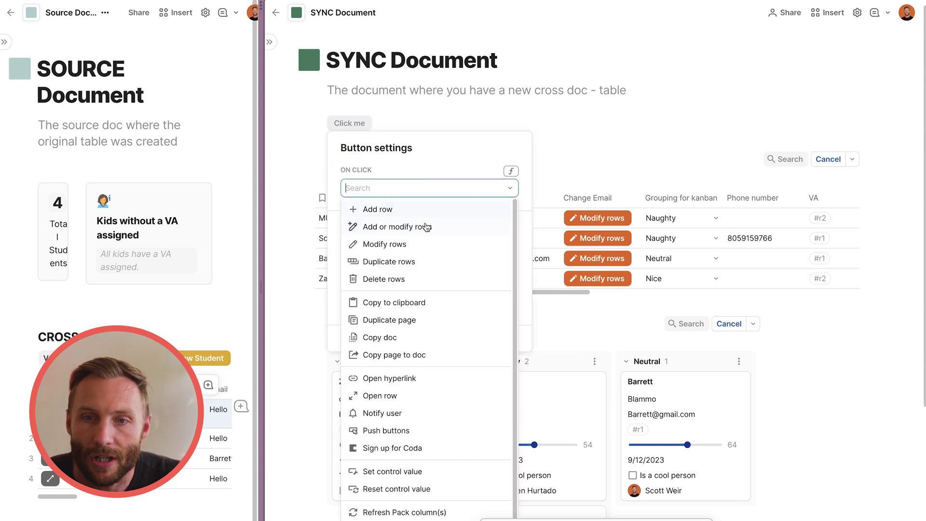
{"action": "left_click", "coordinate": [425, 434]}
{"action": "left_click", "coordinate": [394, 213]}
{"action": "left_click", "coordinate": [409, 227]}
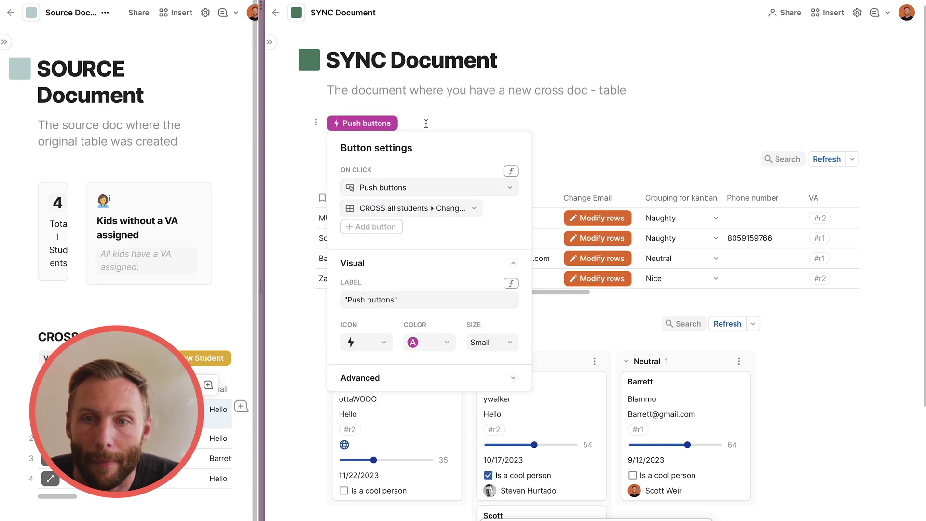
{"action": "left_click", "coordinate": [362, 123]}
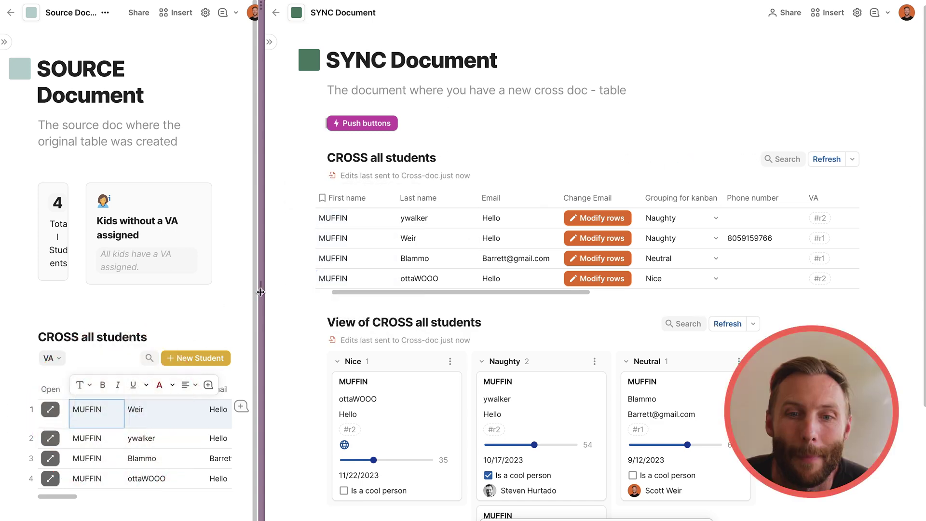
{"action": "left_click_drag", "start_coordinate": [261, 291], "coordinate": [501, 292]}
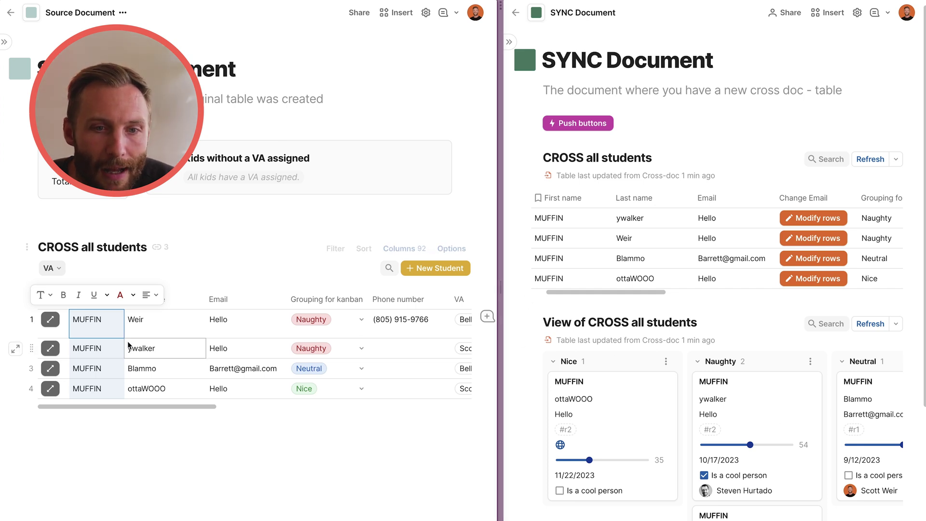
Inspect the Freedom App button column's settings in the source table, then close them.
{"action": "key", "text": "Escape"}
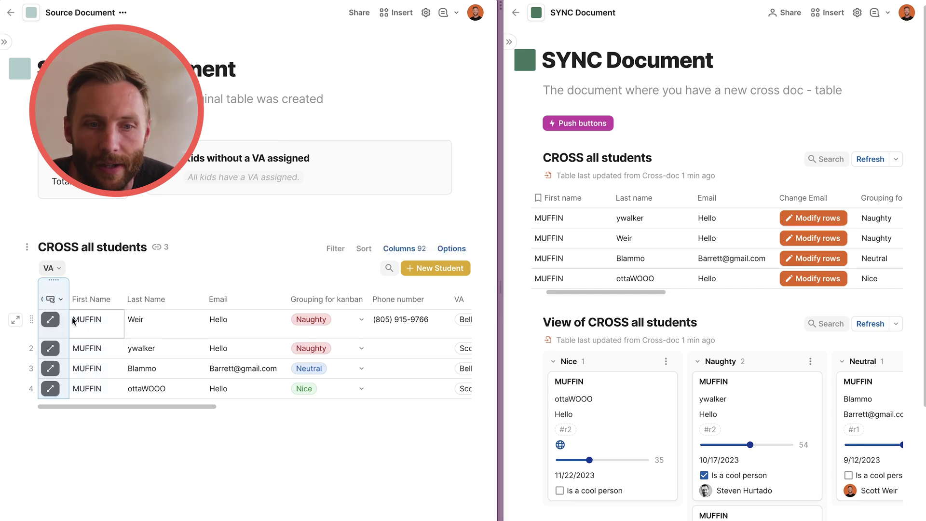
{"action": "scroll", "coordinate": [175, 347], "scroll_direction": "right", "scroll_amount": 10}
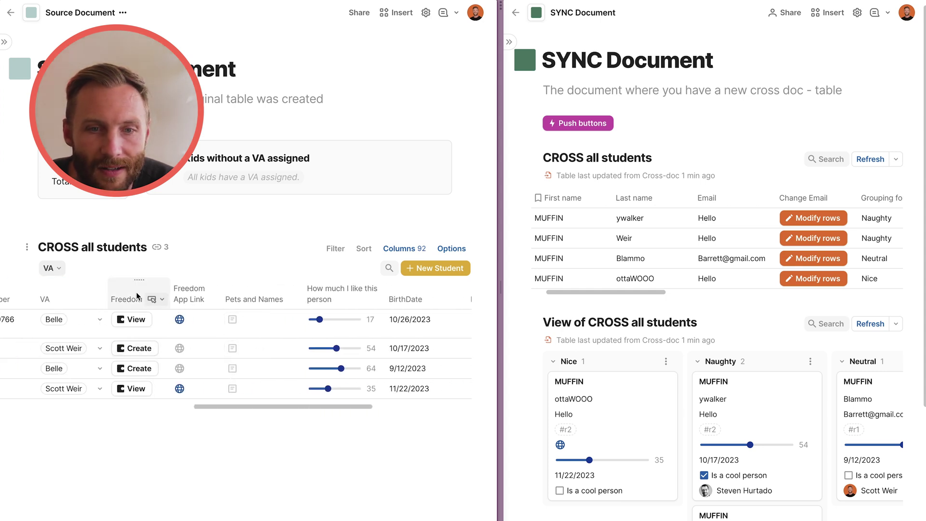
{"action": "left_click", "coordinate": [126, 288]}
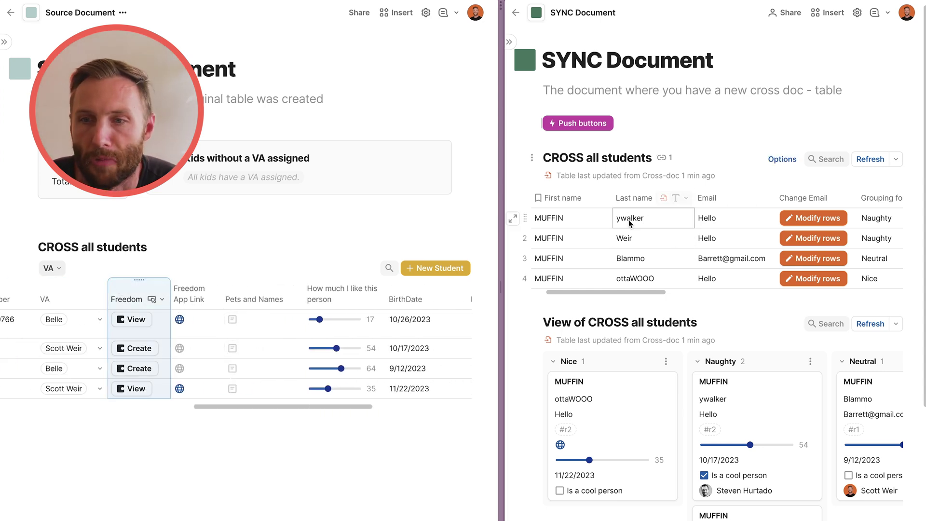
{"action": "scroll", "coordinate": [633, 229], "scroll_direction": "right", "scroll_amount": 5}
{"action": "scroll", "coordinate": [633, 229], "scroll_direction": "right", "scroll_amount": 4}
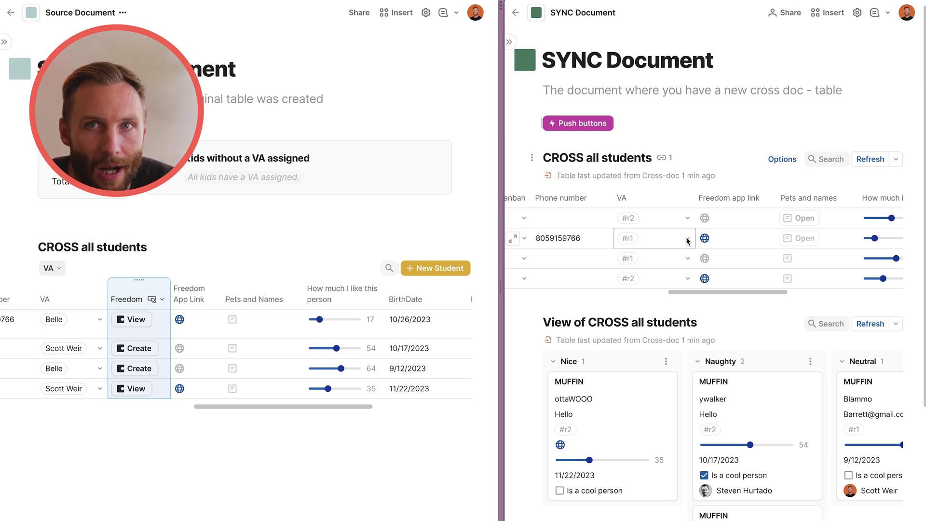
{"action": "scroll", "coordinate": [582, 262], "scroll_direction": "left", "scroll_amount": 4}
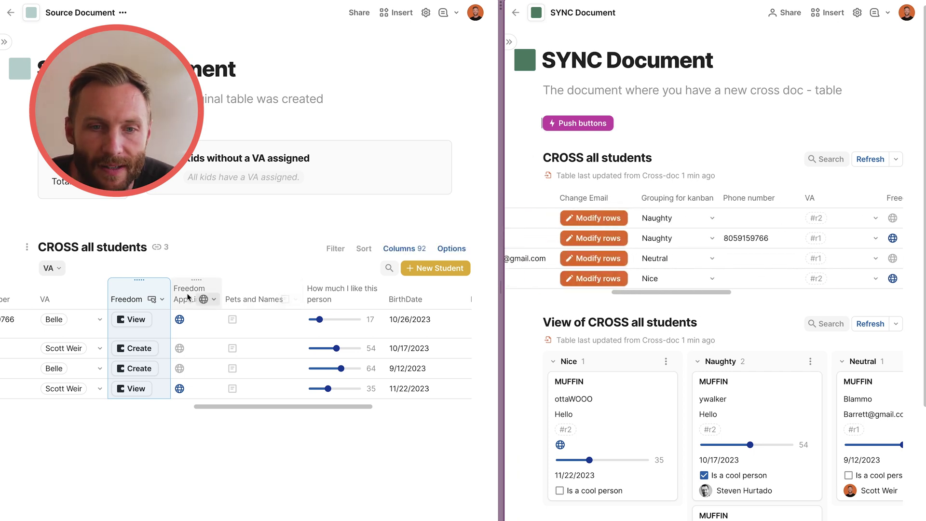
{"action": "left_click", "coordinate": [159, 315]}
{"action": "left_click", "coordinate": [162, 299]}
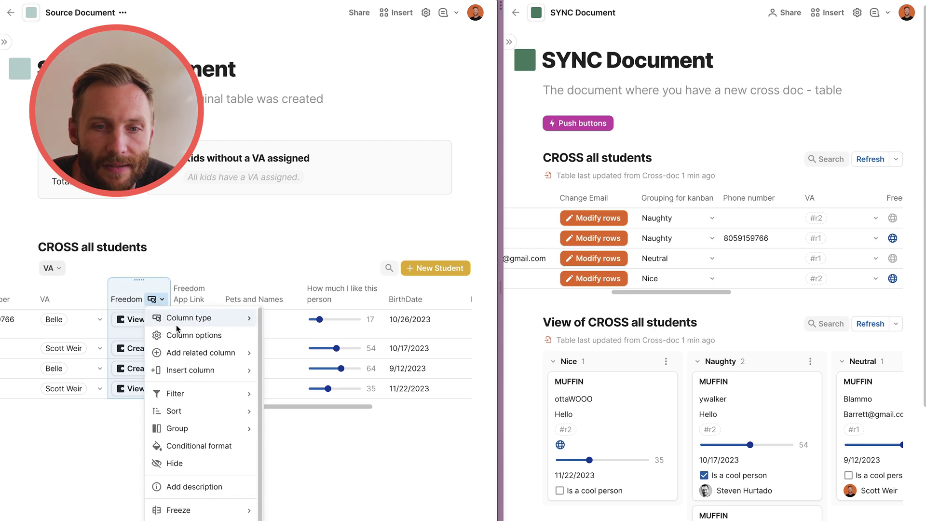
{"action": "left_click", "coordinate": [179, 333]}
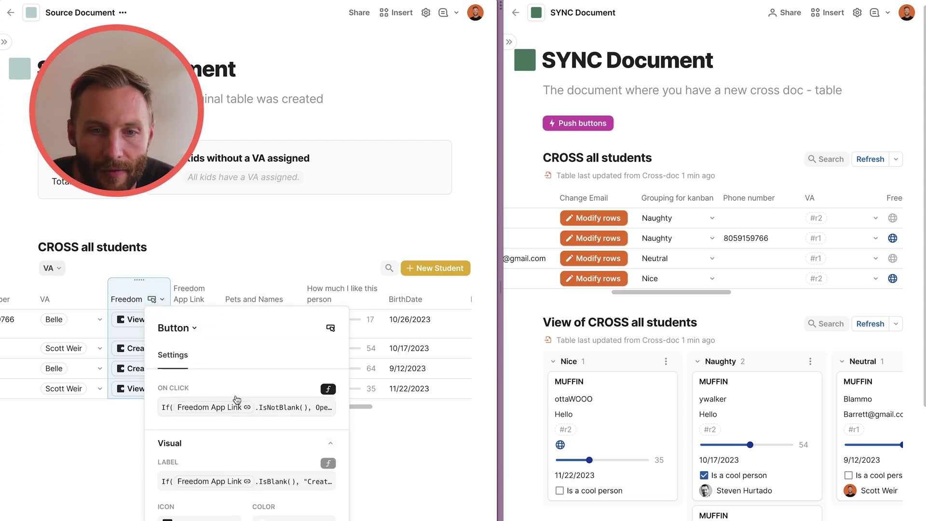
{"action": "left_click", "coordinate": [188, 299]}
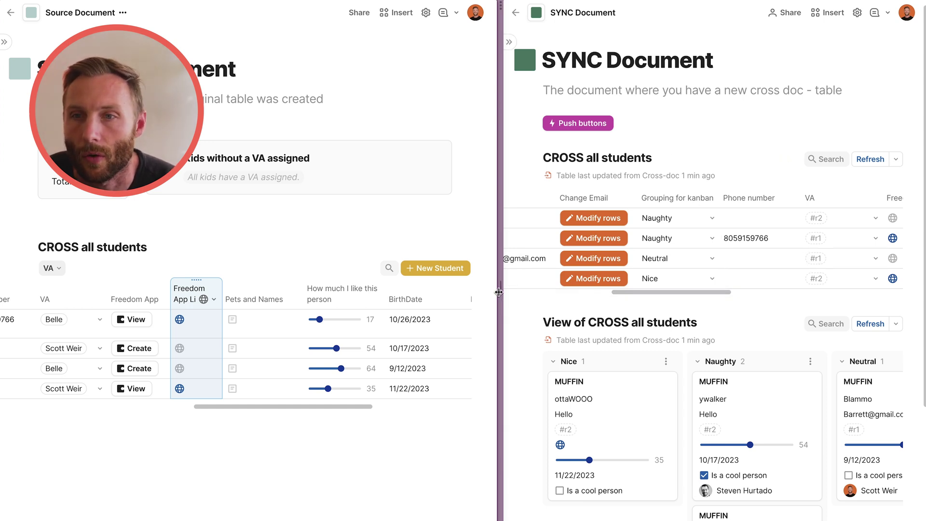
Narrow the Source Document pane to give the SYNC Document more room.
{"action": "left_click_drag", "start_coordinate": [498, 292], "coordinate": [460, 291]}
{"action": "scroll", "coordinate": [182, 379], "scroll_direction": "left", "scroll_amount": 5}
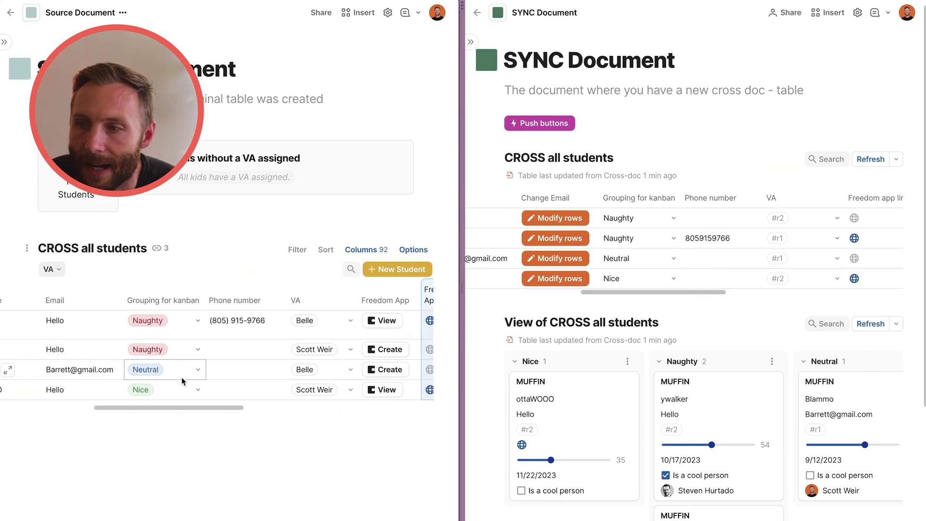
{"action": "scroll", "coordinate": [182, 380], "scroll_direction": "left", "scroll_amount": 4}
{"action": "mouse_move", "coordinate": [488, 276]}
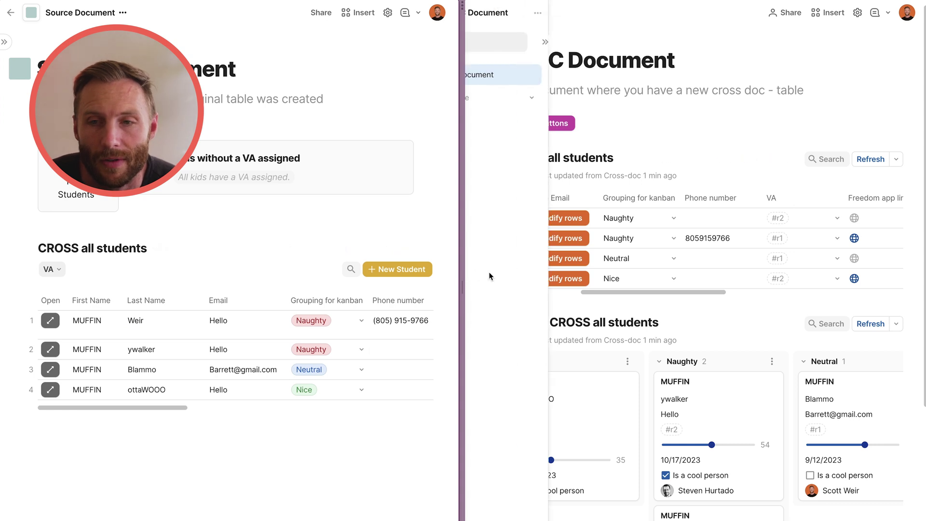
Select the First name and Last name cells of all rows in the synced table.
{"action": "scroll", "coordinate": [629, 248], "scroll_direction": "left", "scroll_amount": 4}
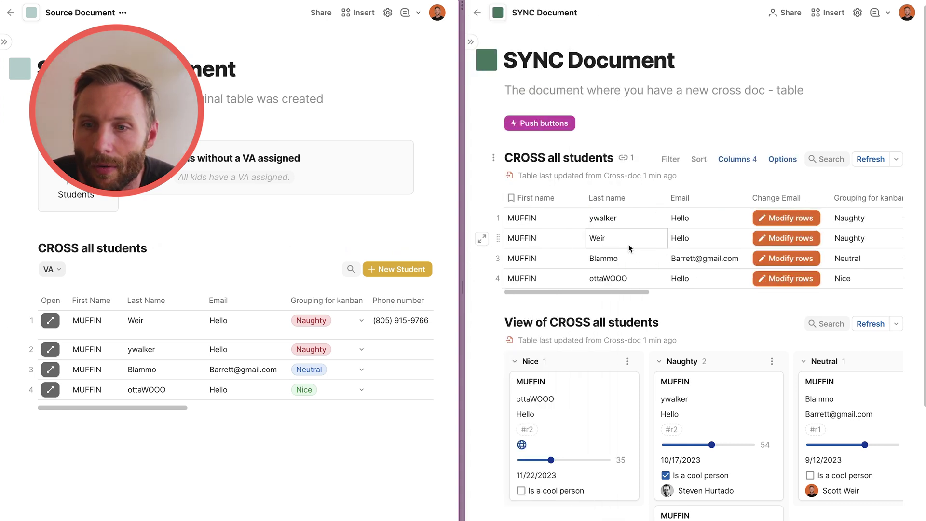
{"action": "left_click_drag", "start_coordinate": [574, 220], "coordinate": [570, 279]}
{"action": "left_click_drag", "start_coordinate": [630, 221], "coordinate": [645, 279]}
{"action": "left_click", "coordinate": [600, 239]}
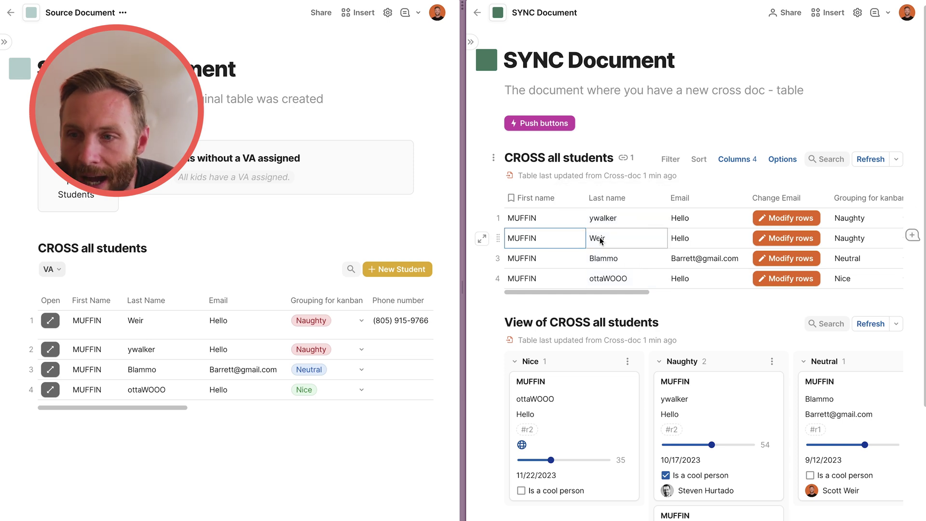
Change the Change Email buttons' On click action to Delete rows.
{"action": "left_click", "coordinate": [817, 198]}
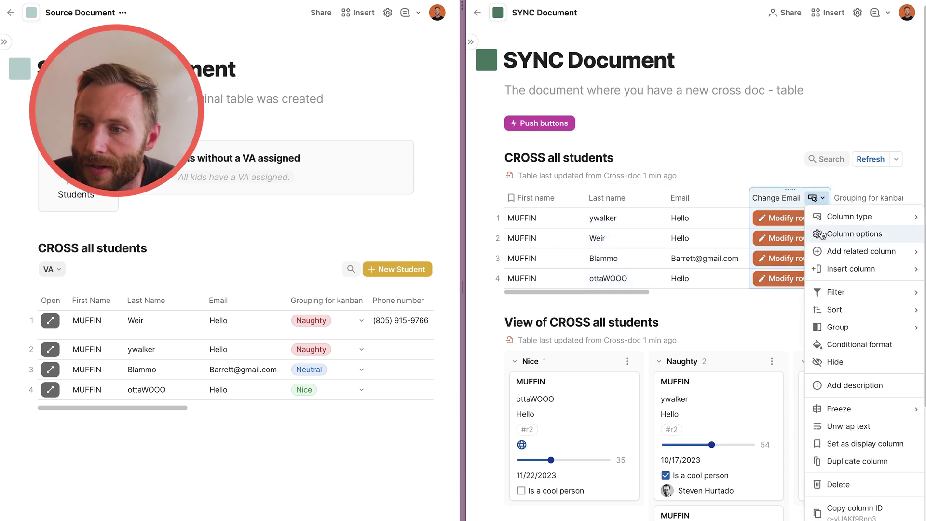
{"action": "left_click", "coordinate": [821, 234]}
{"action": "left_click", "coordinate": [755, 311]}
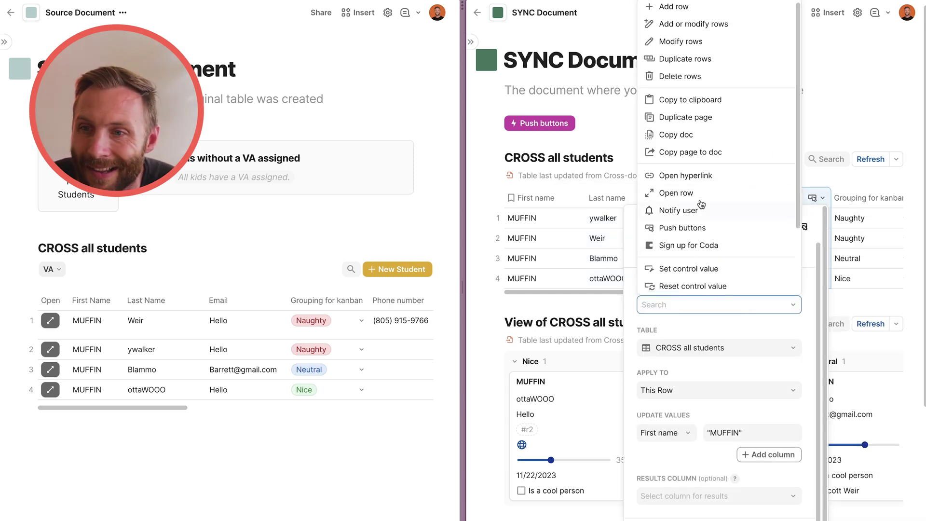
{"action": "left_click", "coordinate": [690, 75]}
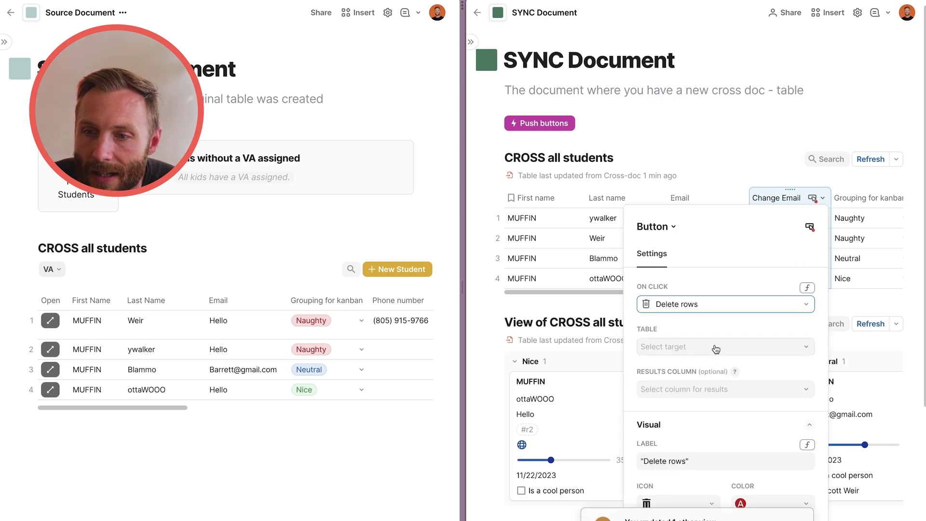
{"action": "left_click", "coordinate": [715, 349]}
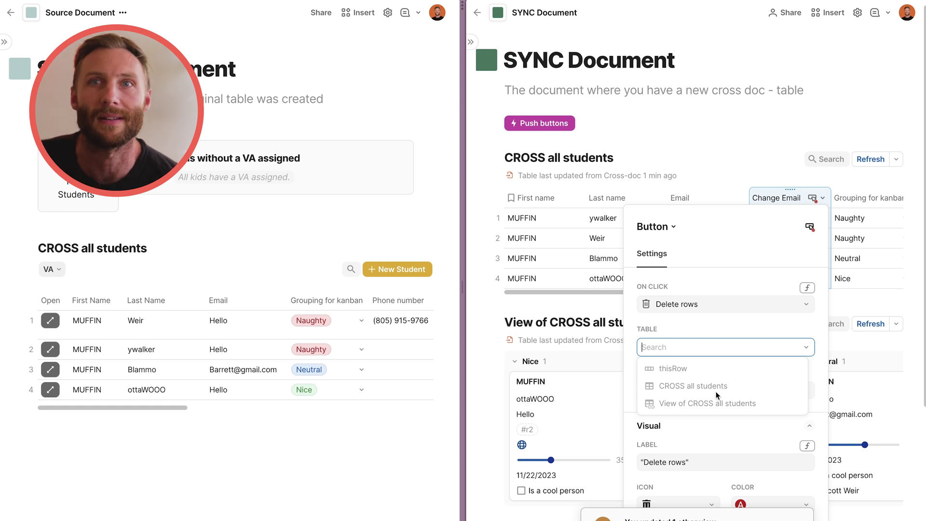
{"action": "left_click", "coordinate": [578, 256]}
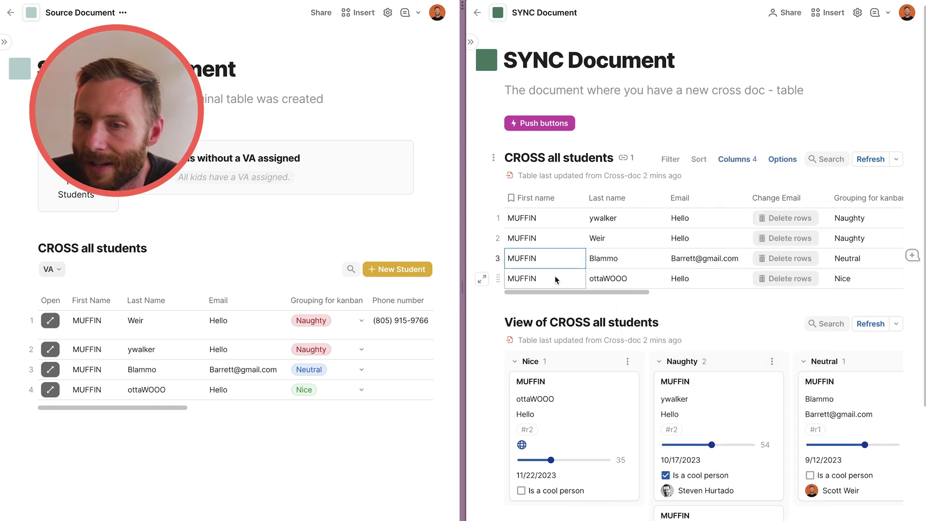
Select row 4 and its MUFFIN cell, then open the page button's settings.
{"action": "left_click", "coordinate": [499, 279]}
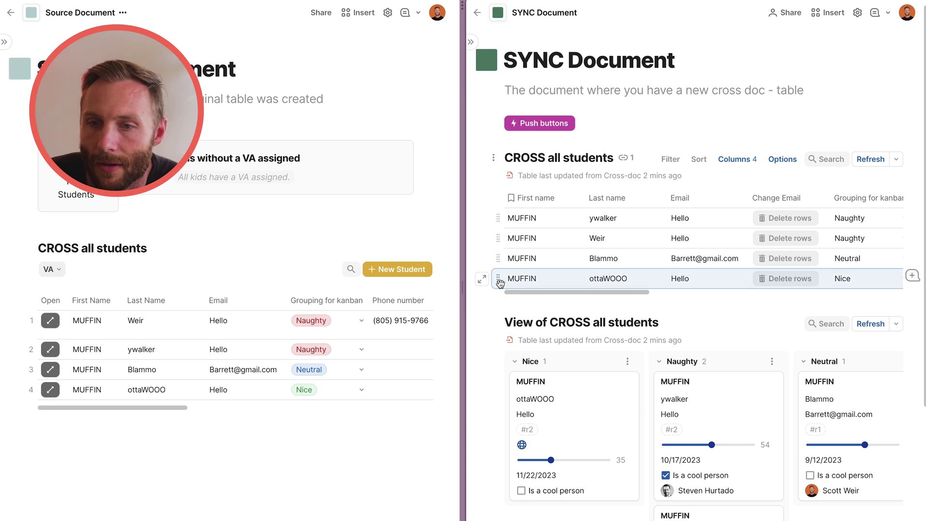
{"action": "left_click", "coordinate": [499, 282]}
{"action": "left_click", "coordinate": [516, 278]}
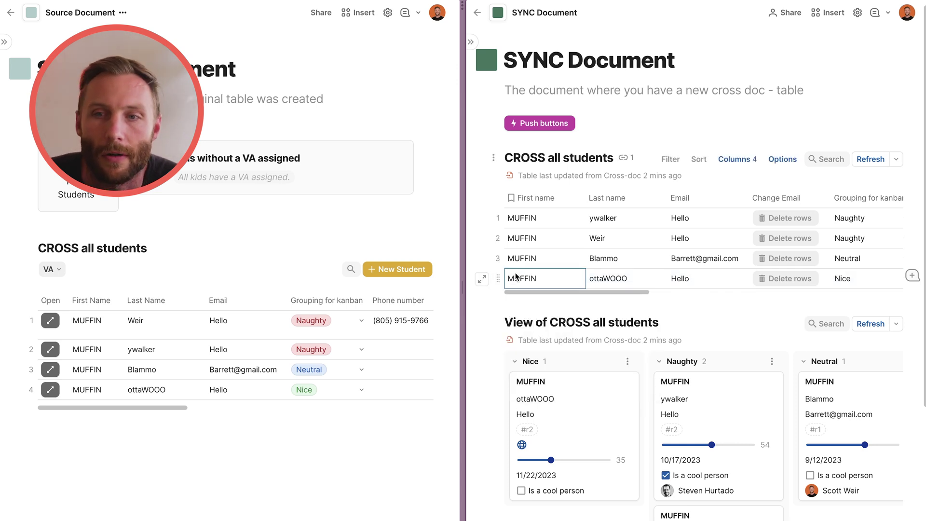
{"action": "left_click", "coordinate": [543, 124]}
Switch the page button's On click action from Push buttons to Add row.
{"action": "left_click", "coordinate": [583, 188]}
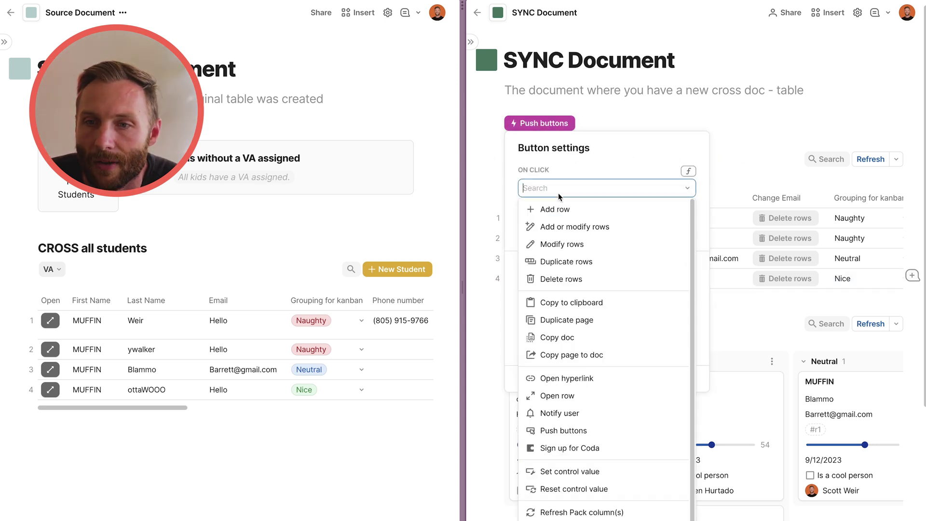
{"action": "left_click", "coordinate": [559, 206]}
{"action": "left_click", "coordinate": [562, 231]}
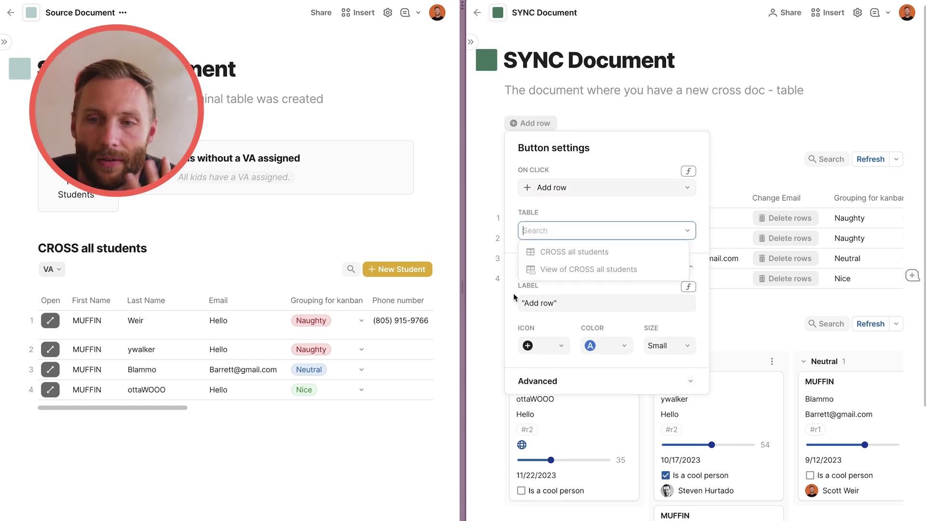
{"action": "left_click", "coordinate": [732, 225]}
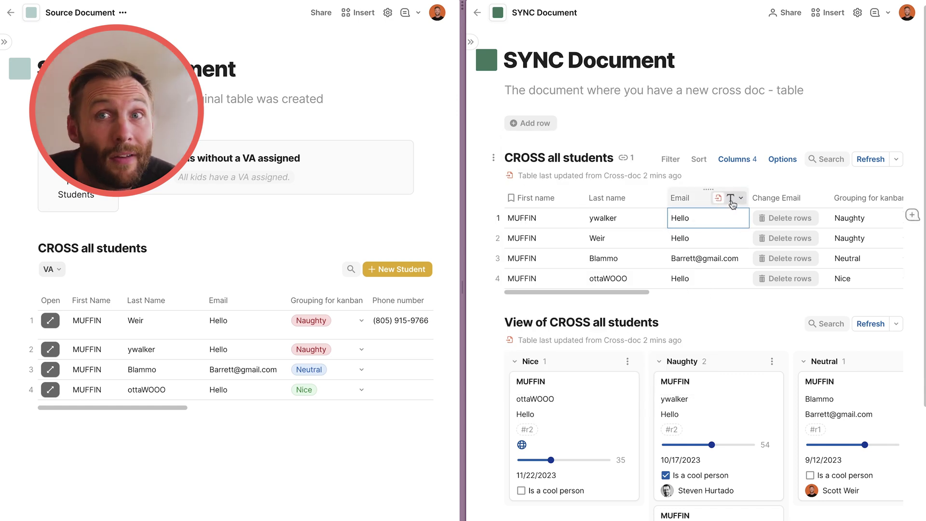
Set the Change Email button action to Cross-doc Delete row in Shared mode.
{"action": "left_click", "coordinate": [731, 202]}
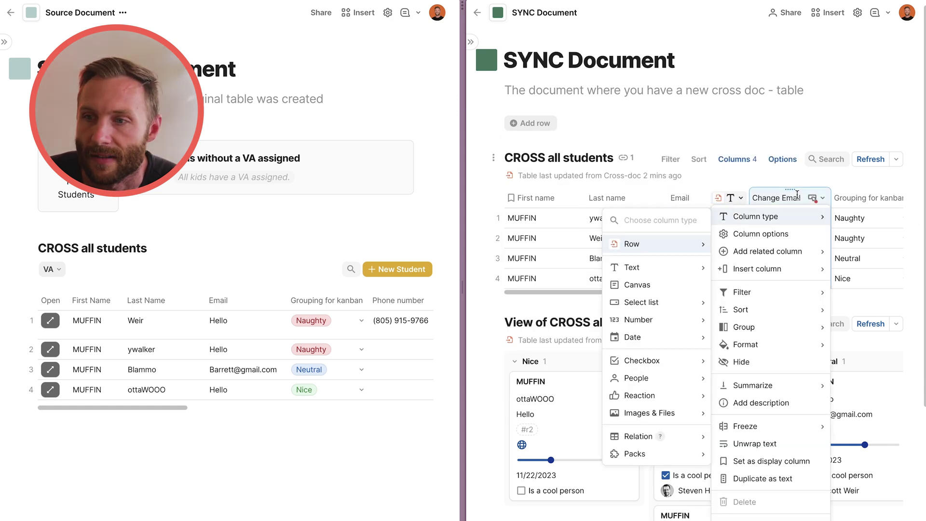
{"action": "left_click", "coordinate": [822, 198]}
{"action": "left_click", "coordinate": [814, 234]}
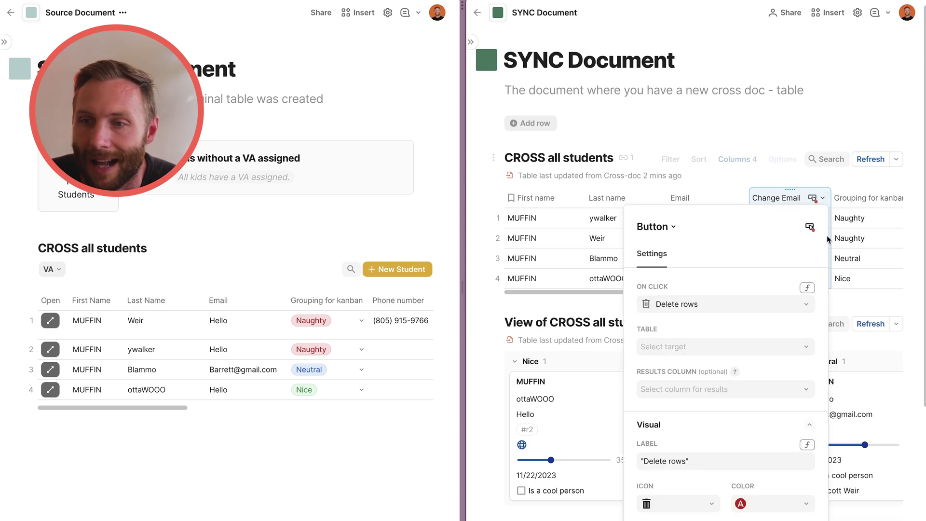
{"action": "left_click", "coordinate": [695, 314]}
{"action": "scroll", "coordinate": [702, 291], "scroll_direction": "down", "scroll_amount": 3}
{"action": "mouse_move", "coordinate": [719, 288]}
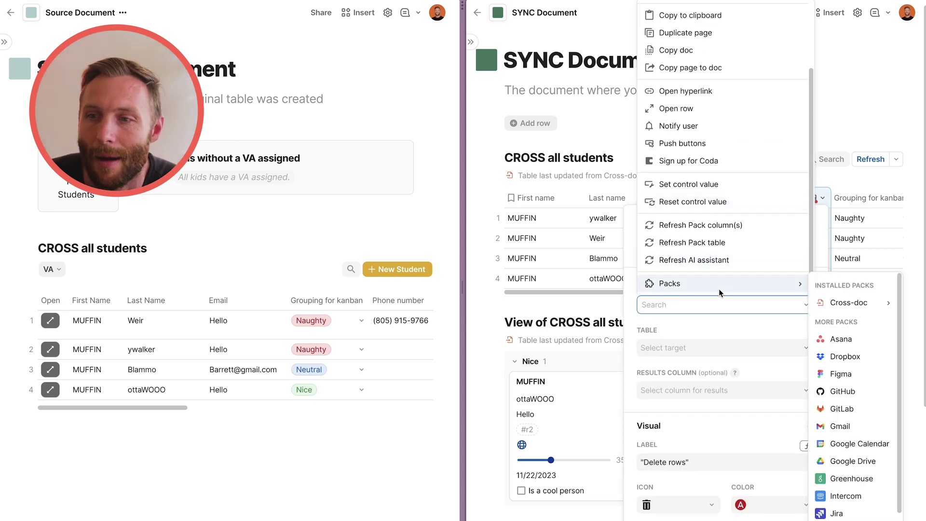
{"action": "scroll", "coordinate": [851, 308], "scroll_direction": "down", "scroll_amount": 2}
{"action": "scroll", "coordinate": [850, 314], "scroll_direction": "up", "scroll_amount": 2}
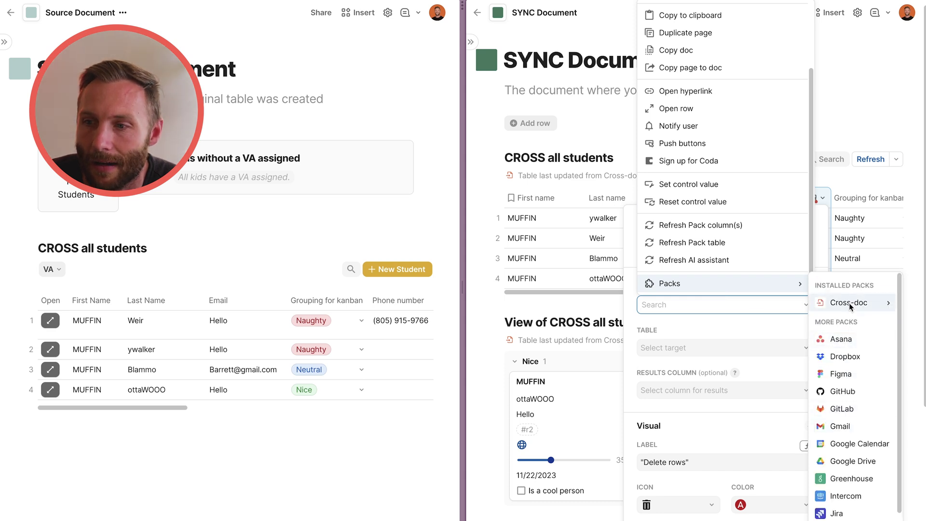
{"action": "mouse_move", "coordinate": [850, 305]}
{"action": "left_click", "coordinate": [762, 341]}
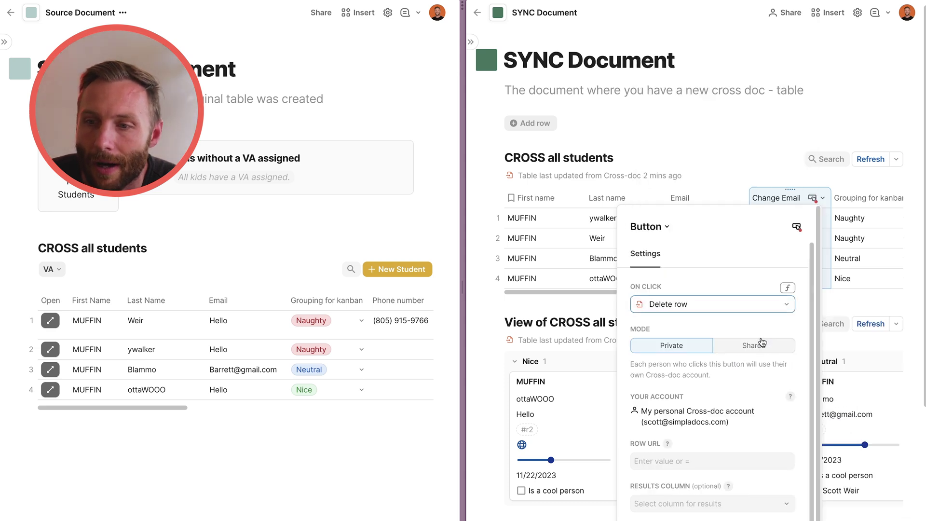
{"action": "left_click", "coordinate": [760, 347]}
Set the button's row URL to thisRow.Row url and close the column settings.
{"action": "scroll", "coordinate": [747, 377], "scroll_direction": "down", "scroll_amount": 1}
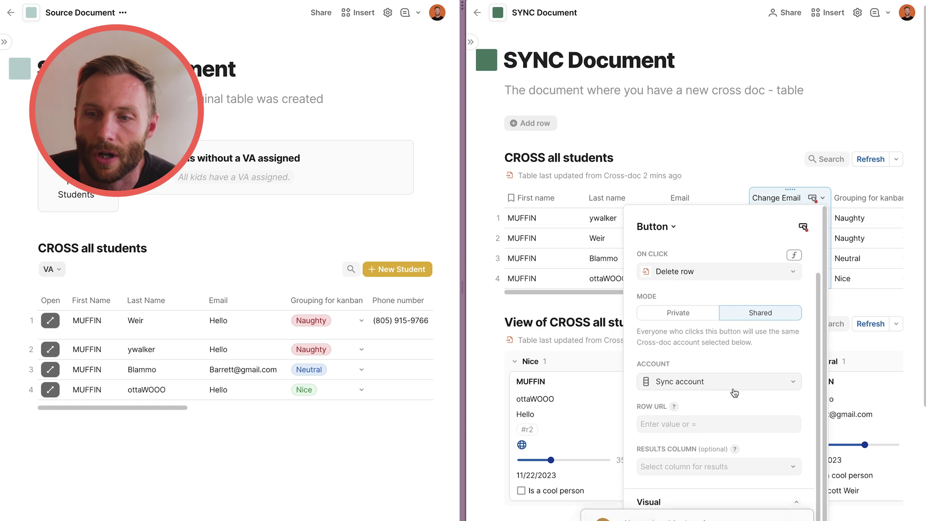
{"action": "left_click", "coordinate": [711, 422]}
{"action": "type", "text": "=thisDocument"}
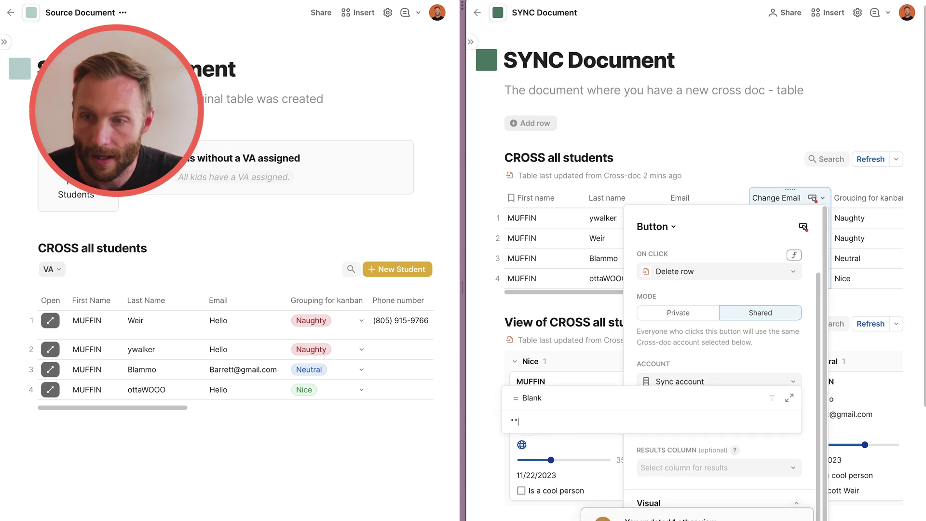
{"action": "key", "text": "Down"}
{"action": "key", "text": "Tab"}
{"action": "key", "text": "Down"}
{"action": "key", "text": "Tab"}
{"action": "key", "text": "Return"}
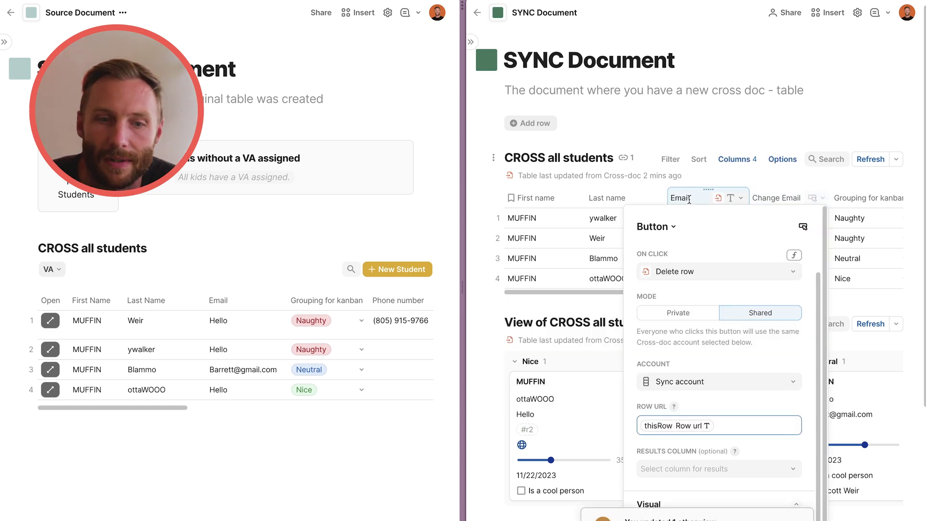
{"action": "left_click", "coordinate": [627, 198]}
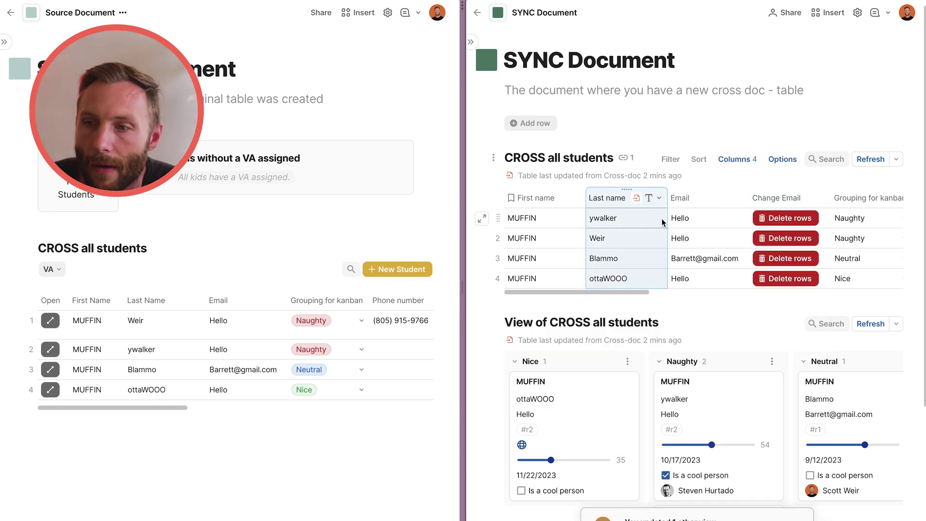
{"action": "left_click", "coordinate": [790, 280]}
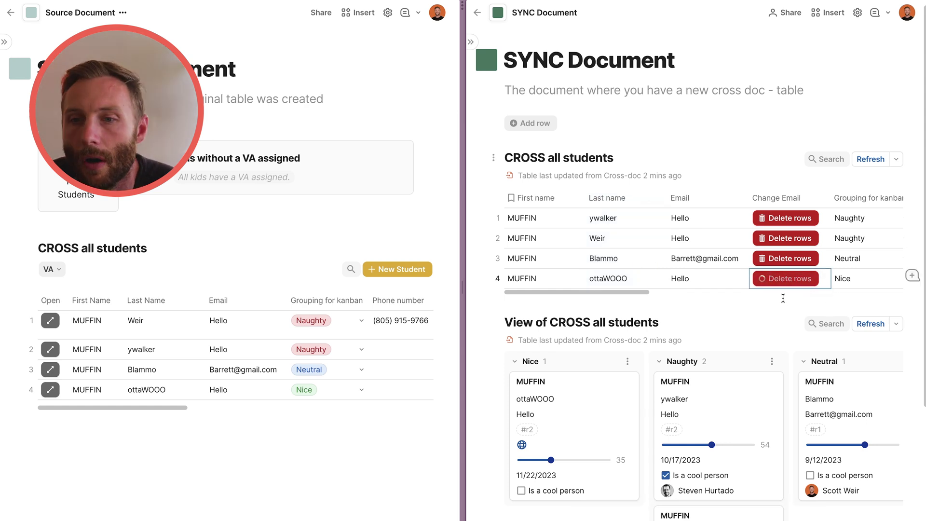
{"action": "left_click", "coordinate": [76, 371]}
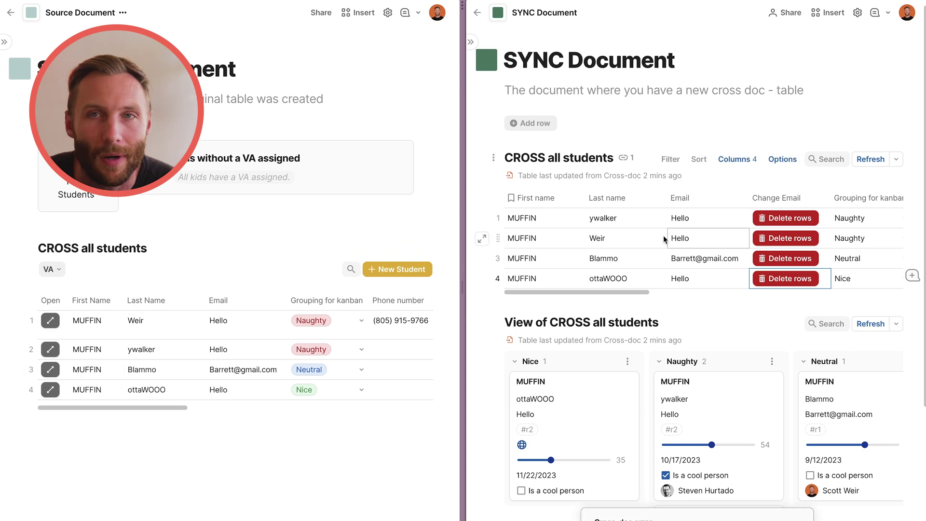
{"action": "left_click", "coordinate": [558, 219]}
{"action": "left_click_drag", "start_coordinate": [558, 220], "coordinate": [590, 277]}
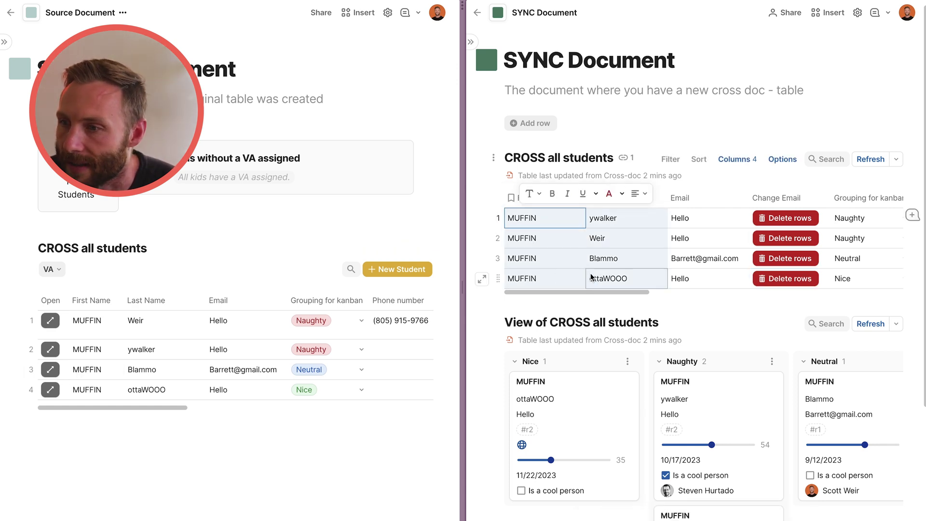
{"action": "scroll", "coordinate": [635, 249], "scroll_direction": "right", "scroll_amount": 3}
{"action": "left_click", "coordinate": [347, 322]}
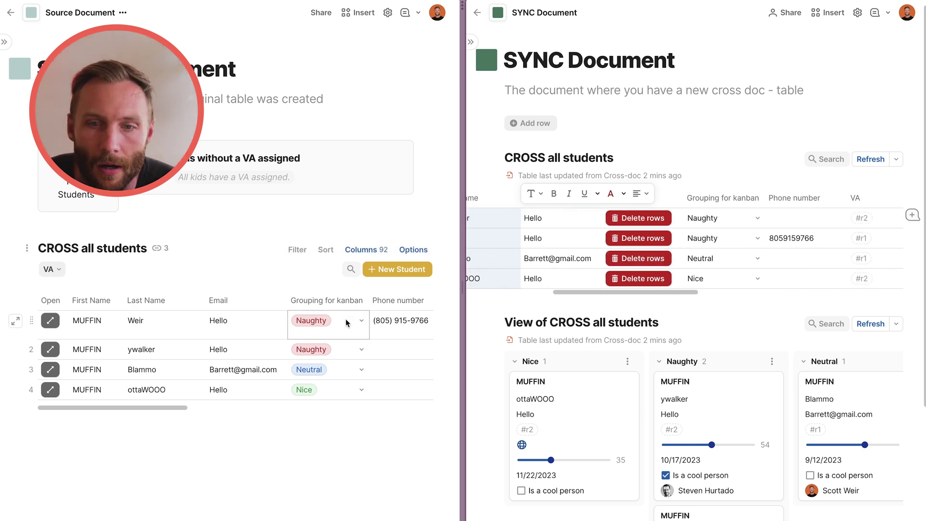
{"action": "scroll", "coordinate": [346, 322], "scroll_direction": "right", "scroll_amount": 5}
{"action": "left_click", "coordinate": [203, 320]}
{"action": "left_click", "coordinate": [193, 300]}
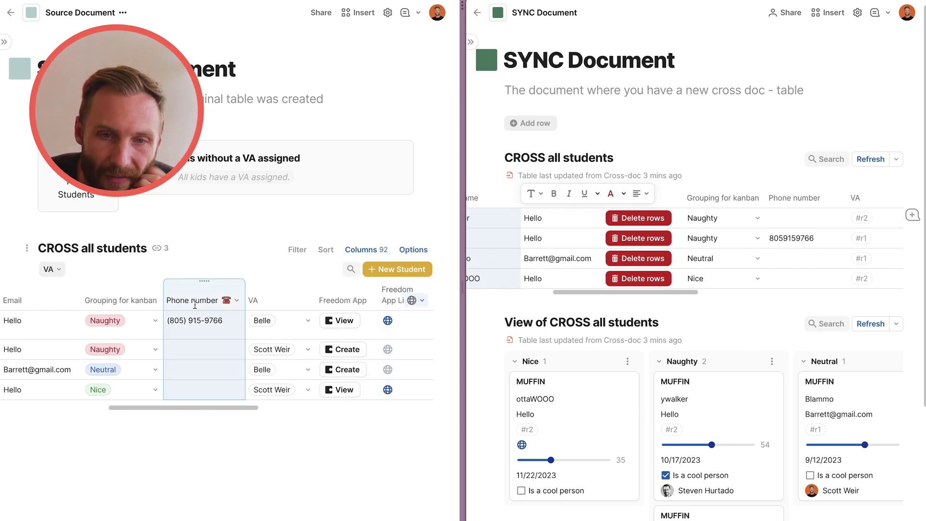
{"action": "left_click", "coordinate": [193, 352]}
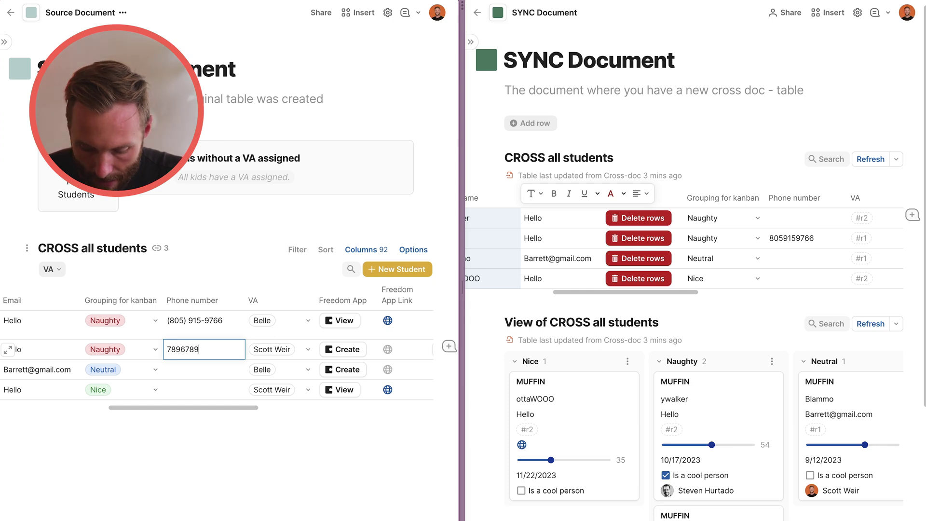
{"action": "left_click", "coordinate": [200, 368]}
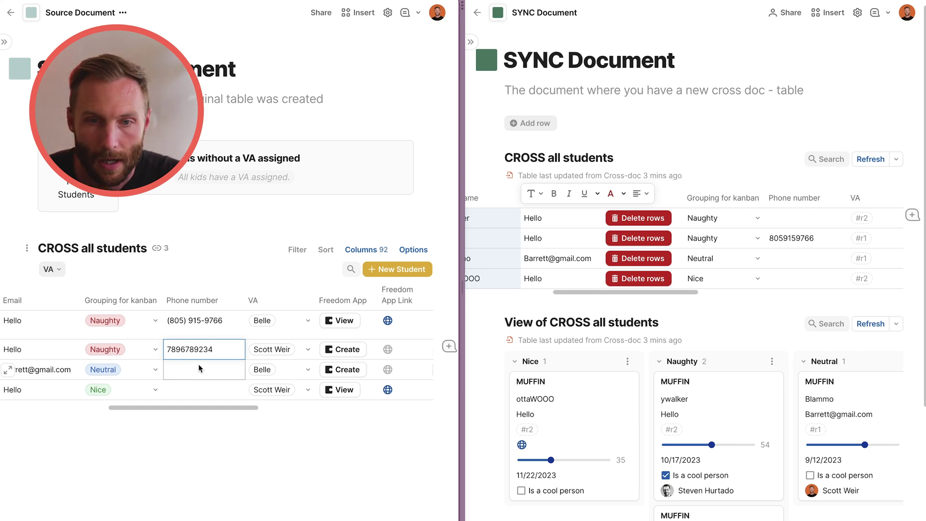
{"action": "left_click", "coordinate": [200, 325]}
{"action": "left_click", "coordinate": [195, 305]}
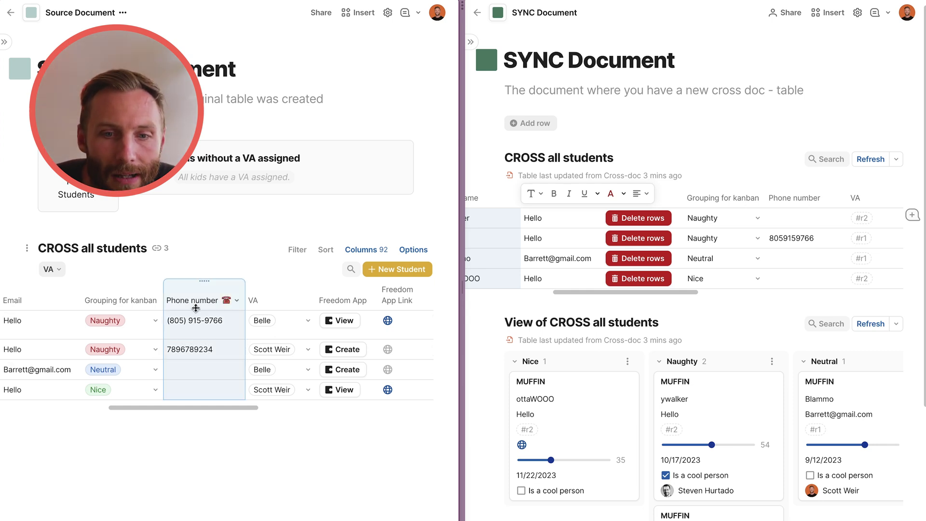
{"action": "left_click", "coordinate": [214, 351]}
{"action": "key", "text": "BackSpace"}
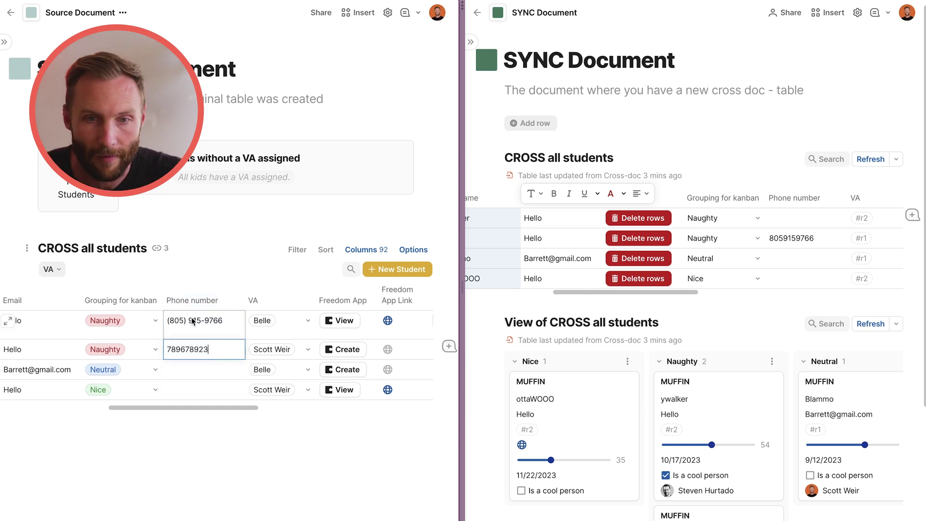
{"action": "left_click", "coordinate": [192, 296]}
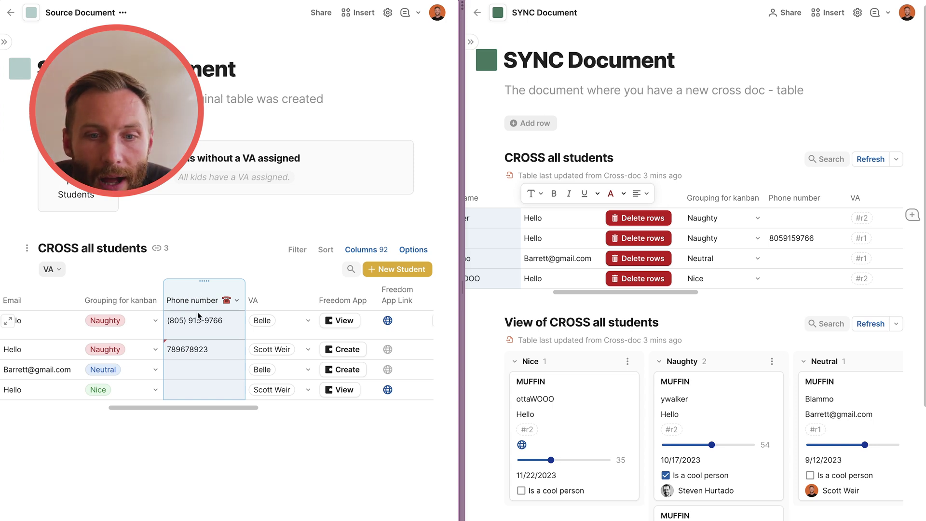
{"action": "double_click", "coordinate": [208, 333]}
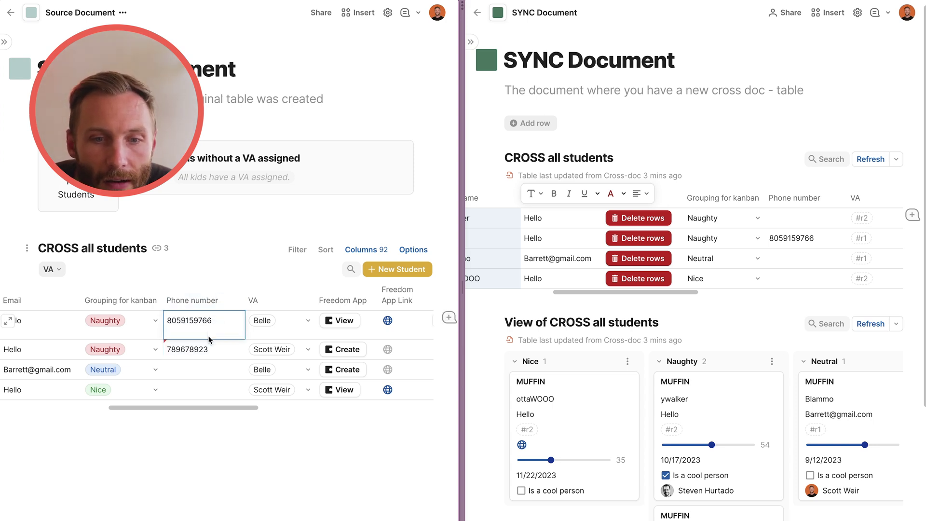
{"action": "mouse_move", "coordinate": [220, 353]}
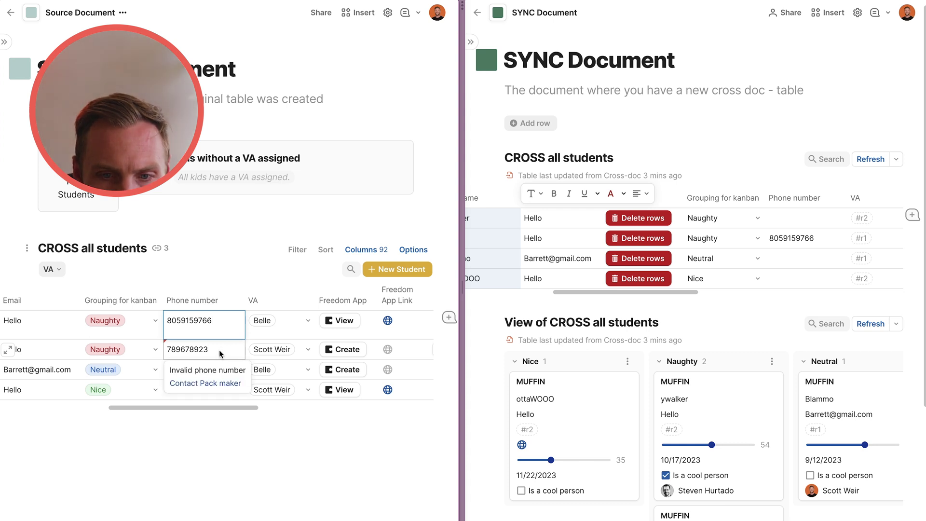
{"action": "left_click", "coordinate": [220, 354]}
{"action": "left_click", "coordinate": [183, 352]}
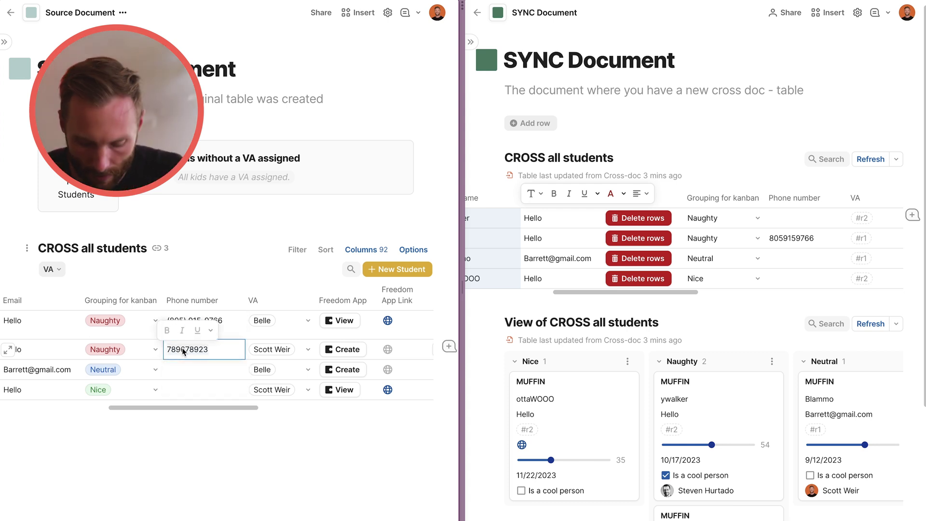
{"action": "key", "text": "ctrl+a"}
{"action": "type", "text": "80"}
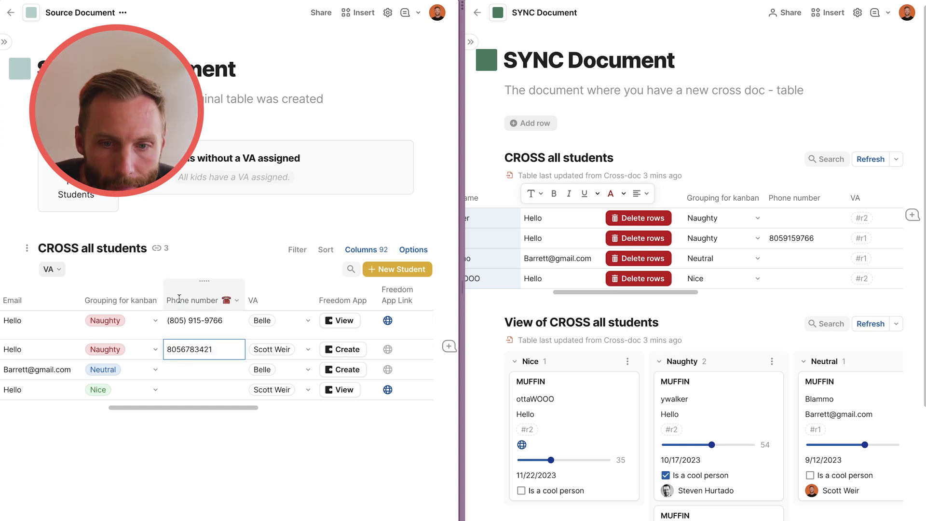
{"action": "left_click", "coordinate": [179, 298]}
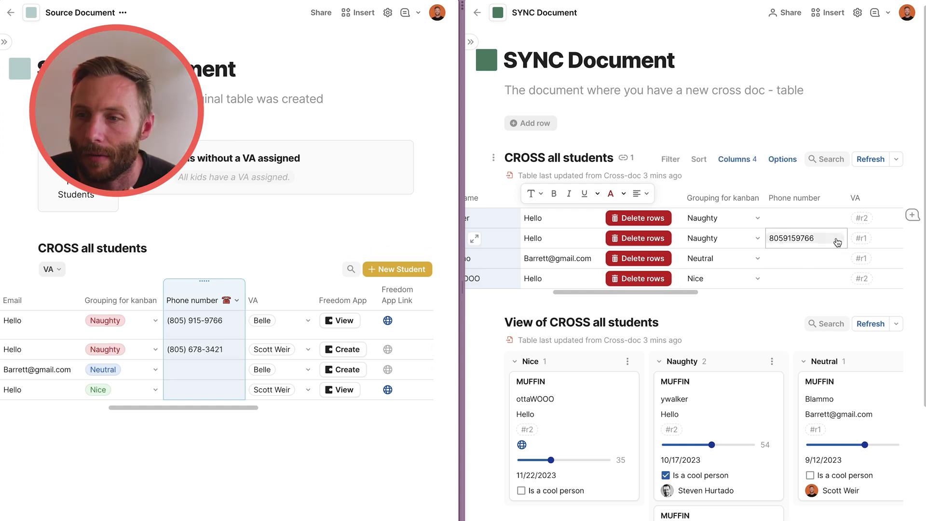
Try editing synced phone numbers, dismiss the not-editable notice, and widen the SYNC Document pane.
{"action": "double_click", "coordinate": [825, 245]}
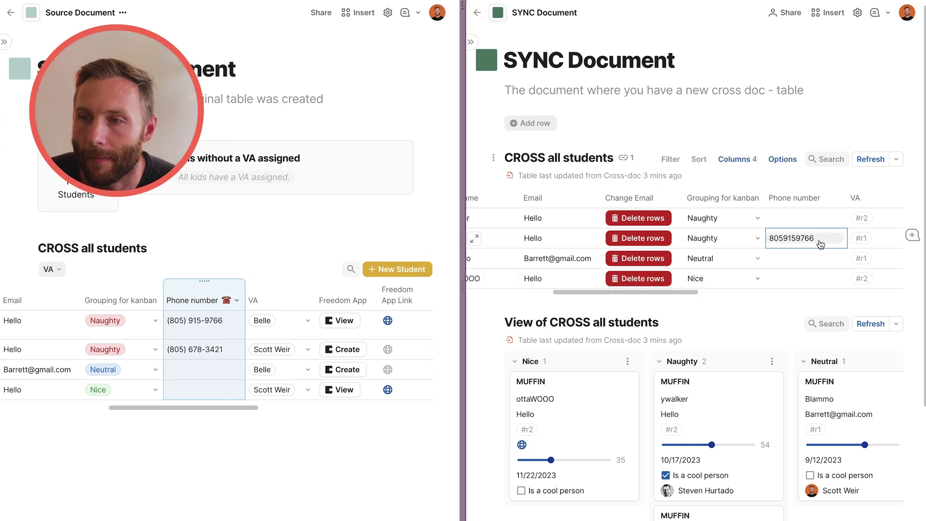
{"action": "left_click", "coordinate": [815, 247]}
{"action": "double_click", "coordinate": [810, 219]}
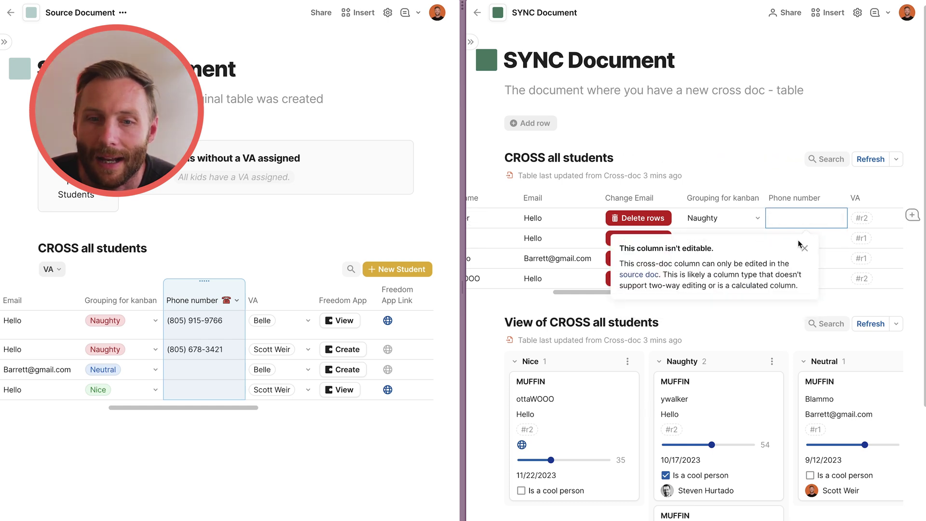
{"action": "left_click", "coordinate": [796, 232]}
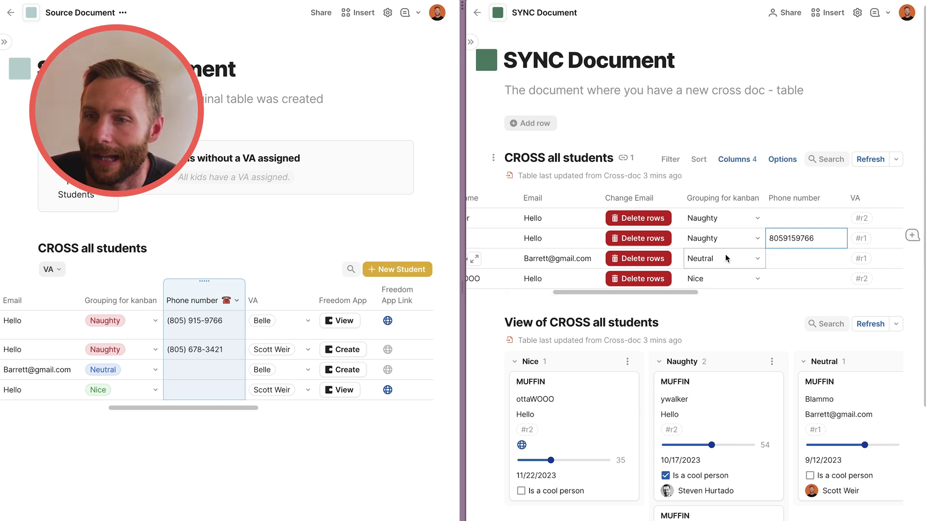
{"action": "left_click_drag", "start_coordinate": [461, 296], "coordinate": [206, 295]}
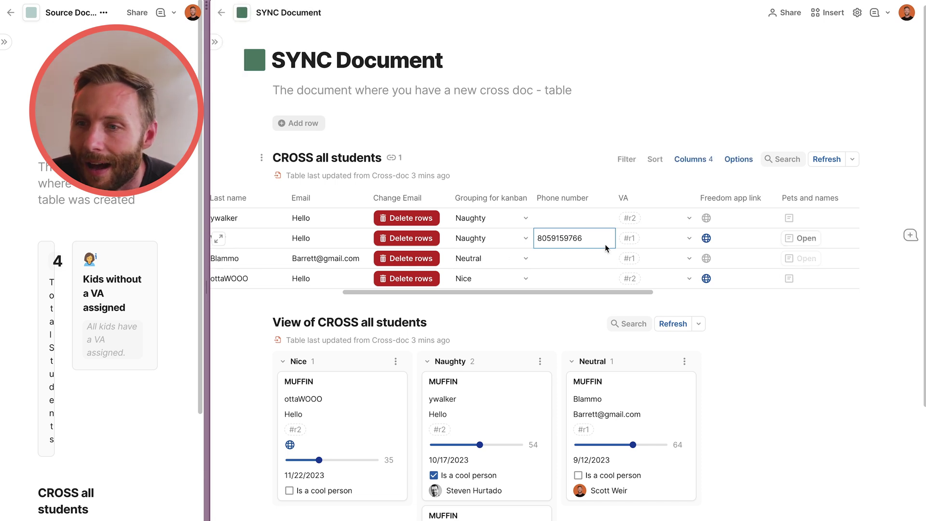
{"action": "scroll", "coordinate": [839, 222], "scroll_direction": "left", "scroll_amount": 5}
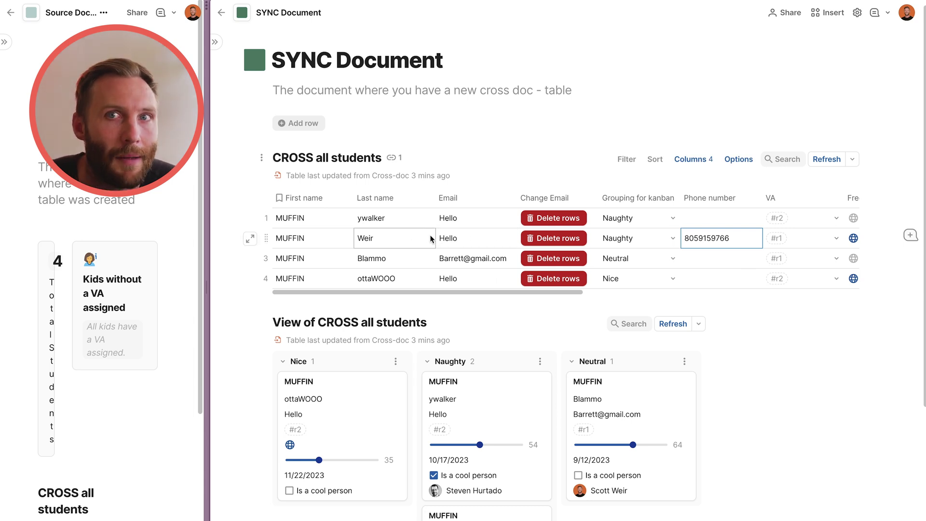
{"action": "scroll", "coordinate": [581, 240], "scroll_direction": "right", "scroll_amount": 10}
{"action": "scroll", "coordinate": [748, 251], "scroll_direction": "left", "scroll_amount": 10}
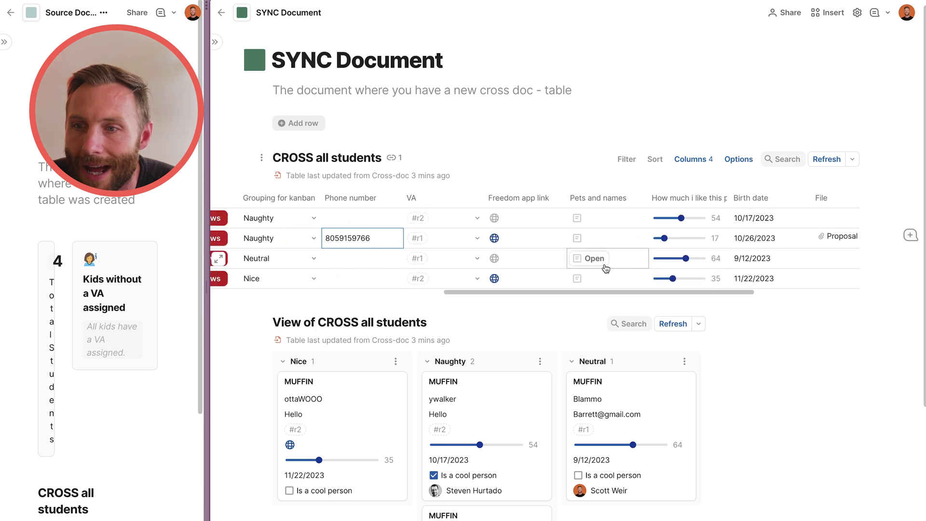
{"action": "scroll", "coordinate": [680, 240], "scroll_direction": "right", "scroll_amount": 4}
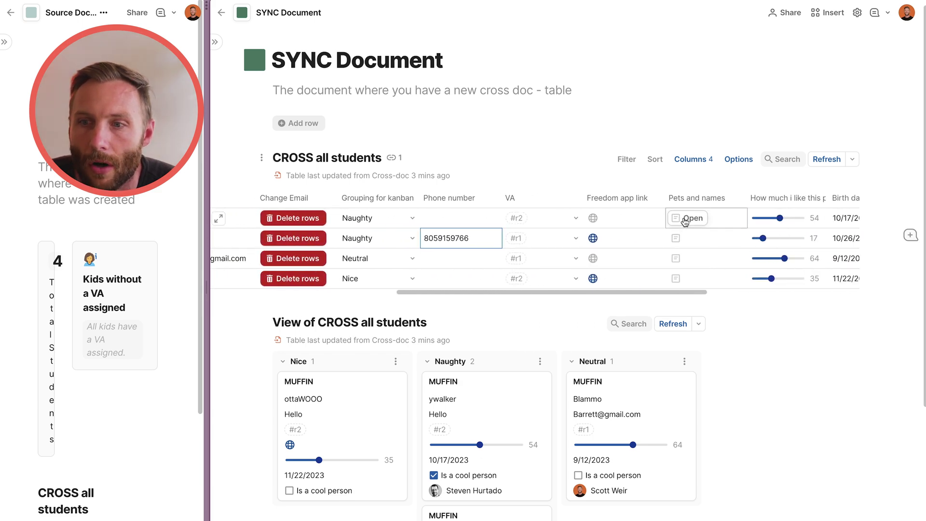
{"action": "left_click", "coordinate": [685, 218]}
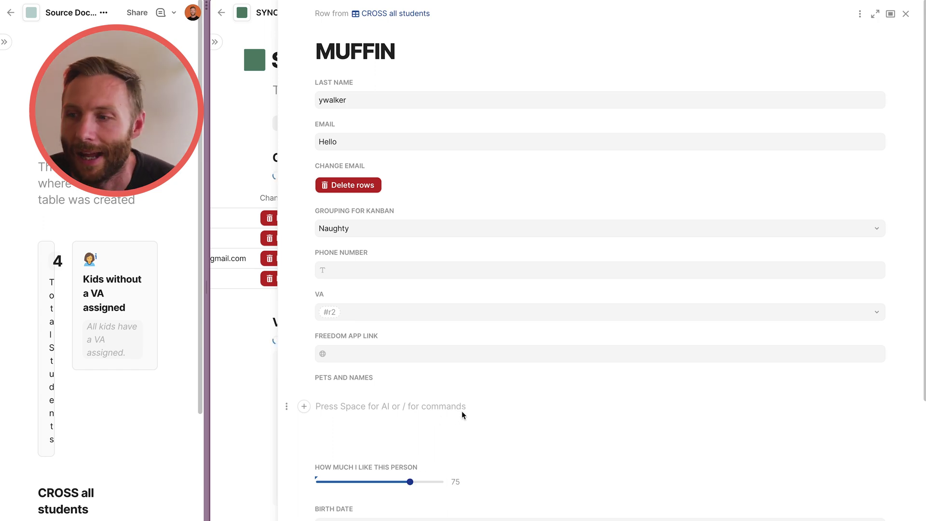
{"action": "left_click", "coordinate": [899, 19]}
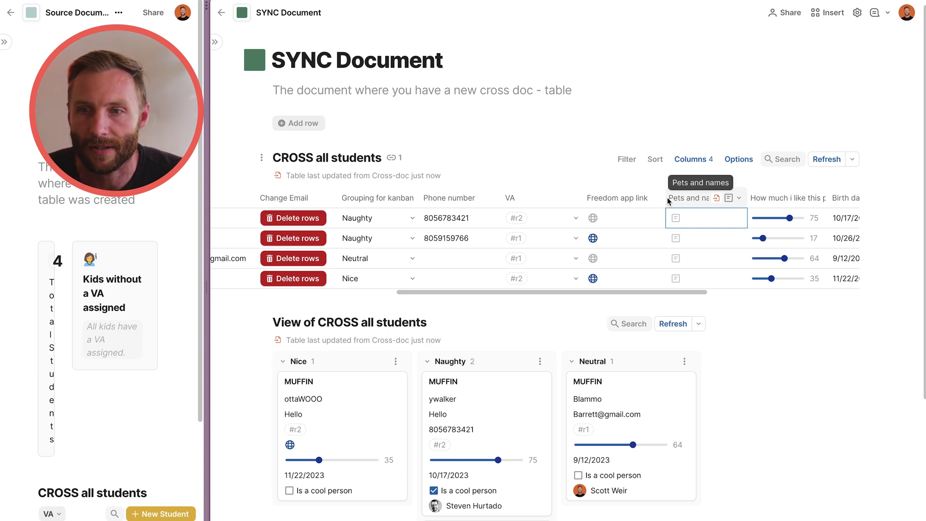
{"action": "scroll", "coordinate": [629, 225], "scroll_direction": "right", "scroll_amount": 5}
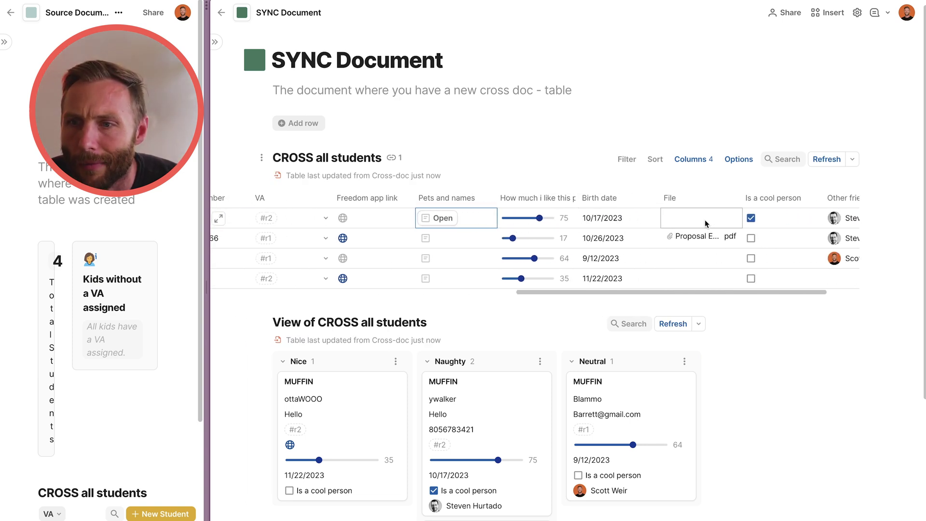
{"action": "left_click", "coordinate": [706, 222]}
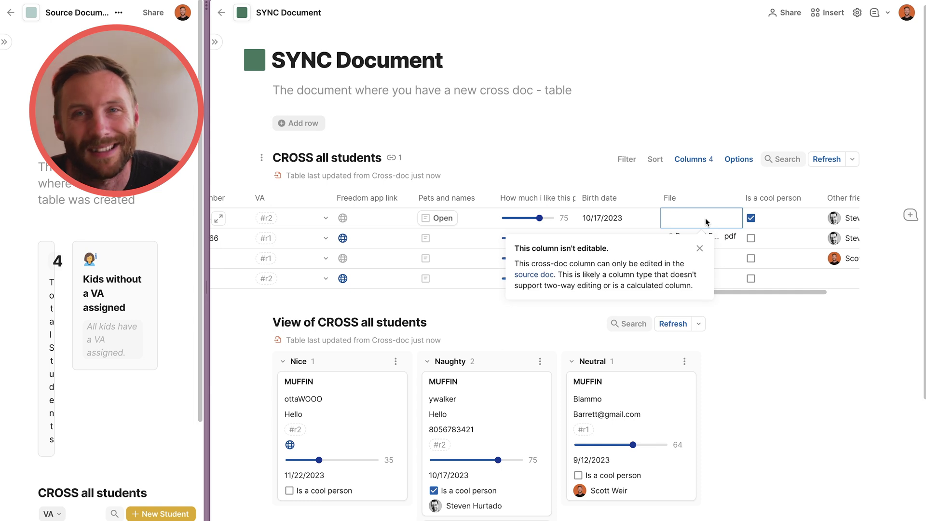
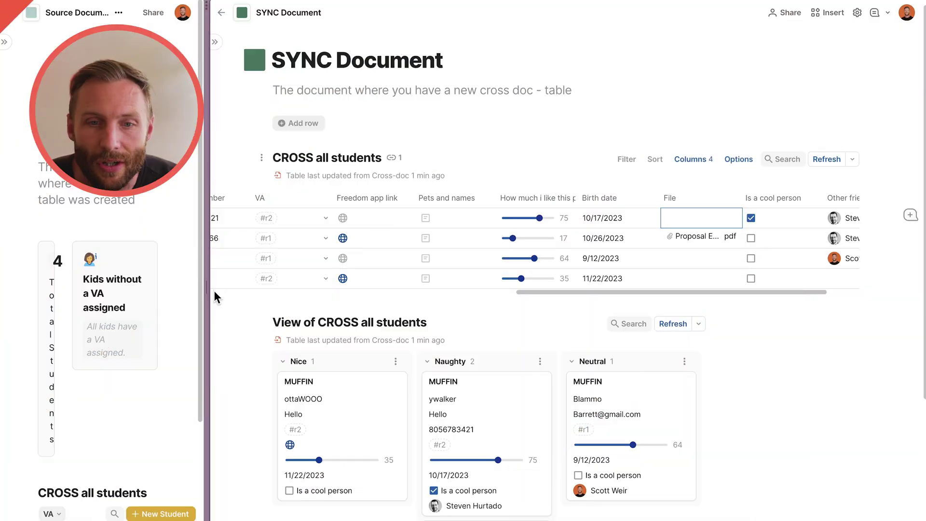
Split the screen evenly between both documents and delete the CROSS all students kanban view.
{"action": "left_click_drag", "start_coordinate": [205, 286], "coordinate": [521, 285]}
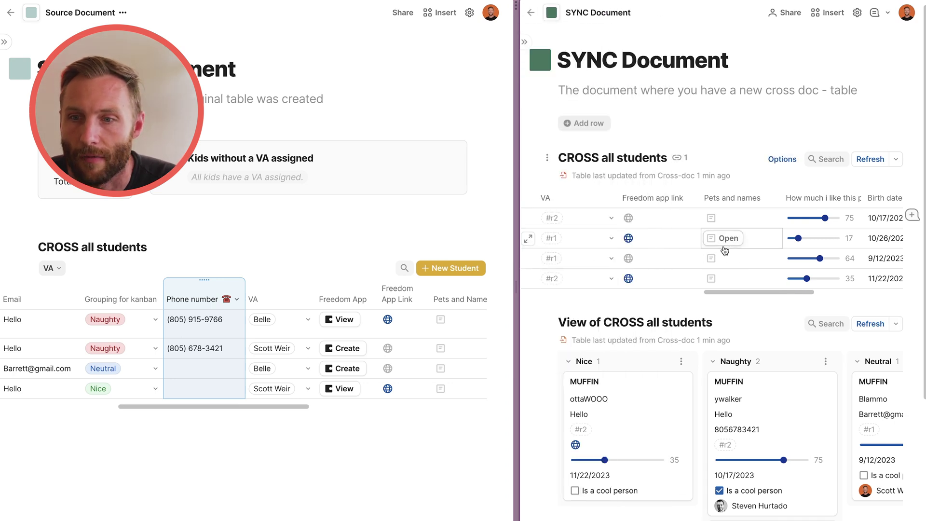
{"action": "scroll", "coordinate": [723, 246], "scroll_direction": "left", "scroll_amount": 5}
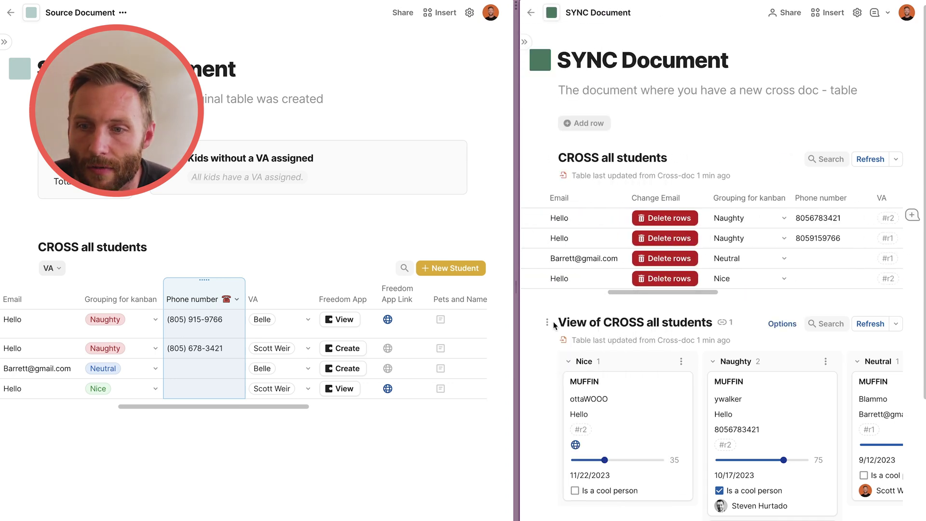
{"action": "left_click", "coordinate": [546, 321]}
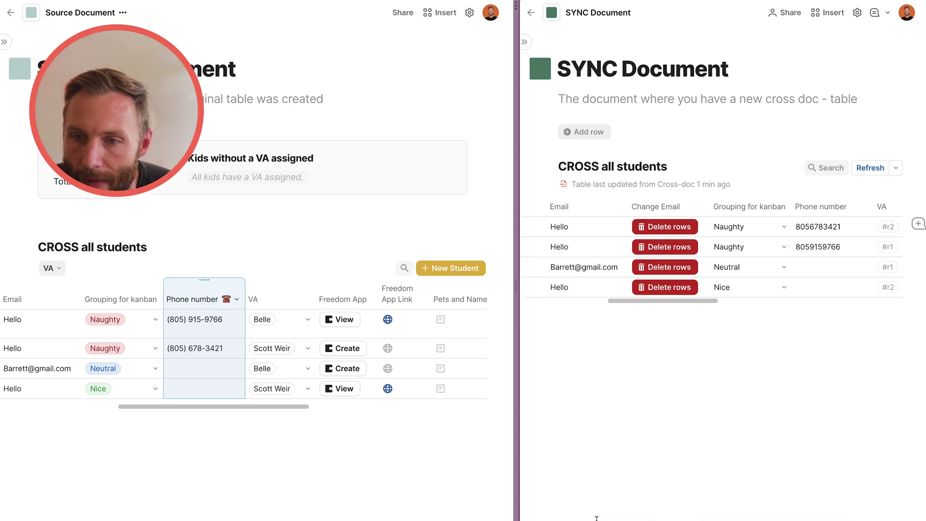
{"action": "scroll", "coordinate": [554, 270], "scroll_direction": "left", "scroll_amount": 5}
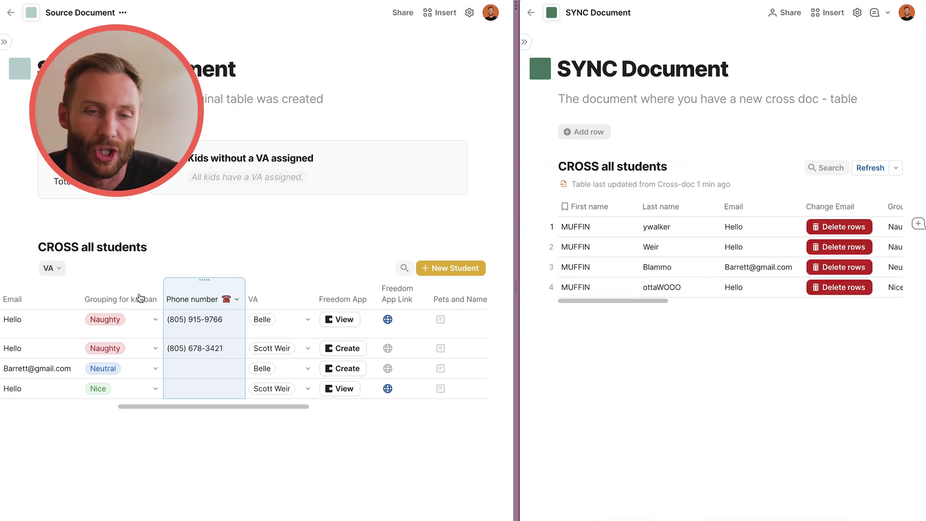
{"action": "scroll", "coordinate": [144, 333], "scroll_direction": "left", "scroll_amount": 5}
Replace the Source table's first names, starting with MUFFIN, with Banana, Cucumber, Sandwhich and Egg.
{"action": "left_click", "coordinate": [107, 332]}
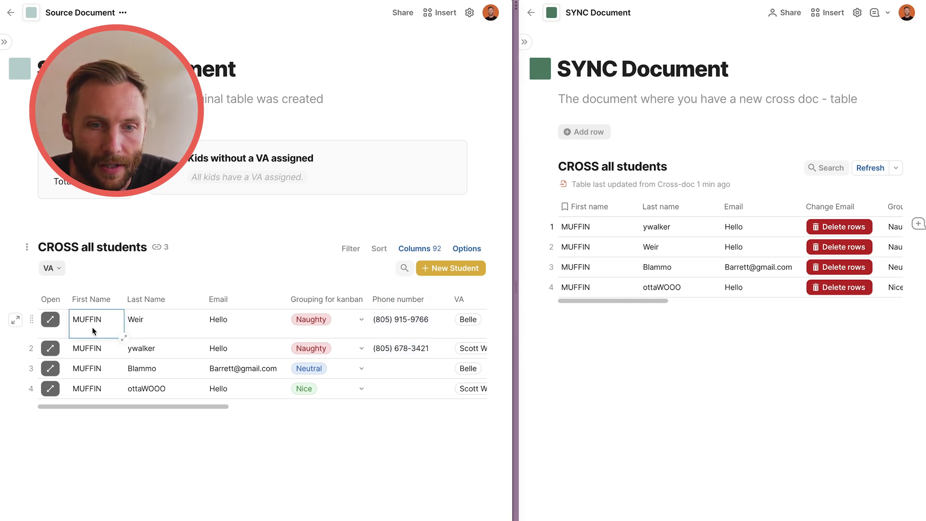
{"action": "double_click", "coordinate": [91, 327]}
{"action": "type", "text": "Banana"}
{"action": "left_click", "coordinate": [95, 348]}
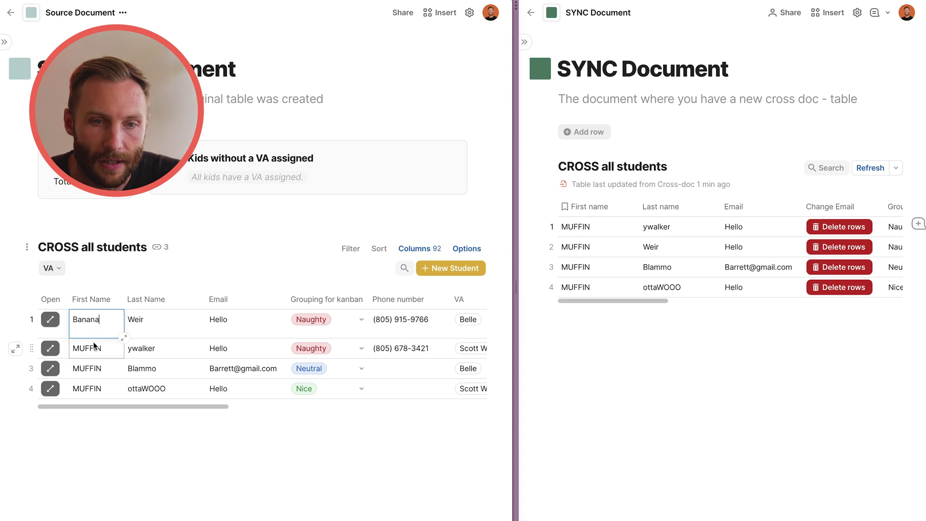
{"action": "left_click", "coordinate": [95, 348]}
{"action": "type", "text": "Cucu"}
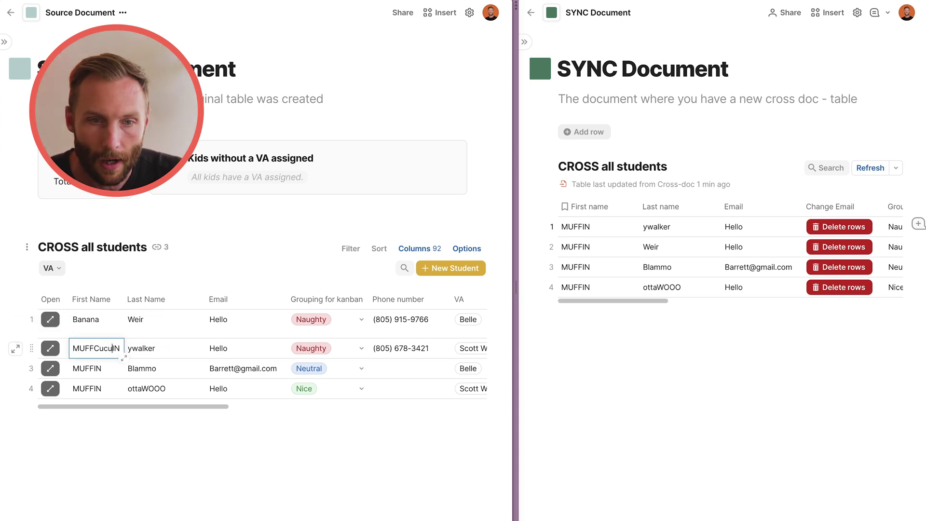
{"action": "type", "text": "m"}
{"action": "key", "text": "ctrl+a"}
{"action": "type", "text": "Cucum"}
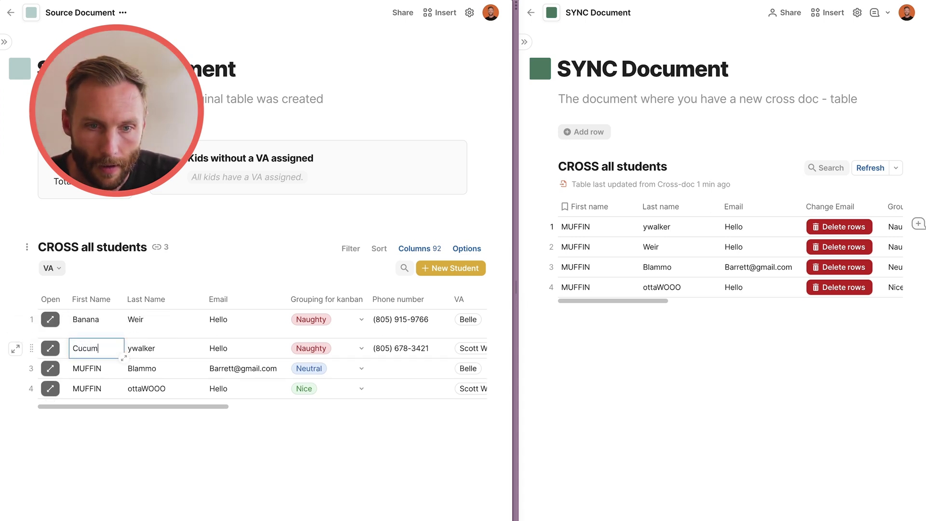
{"action": "left_click", "coordinate": [83, 368]}
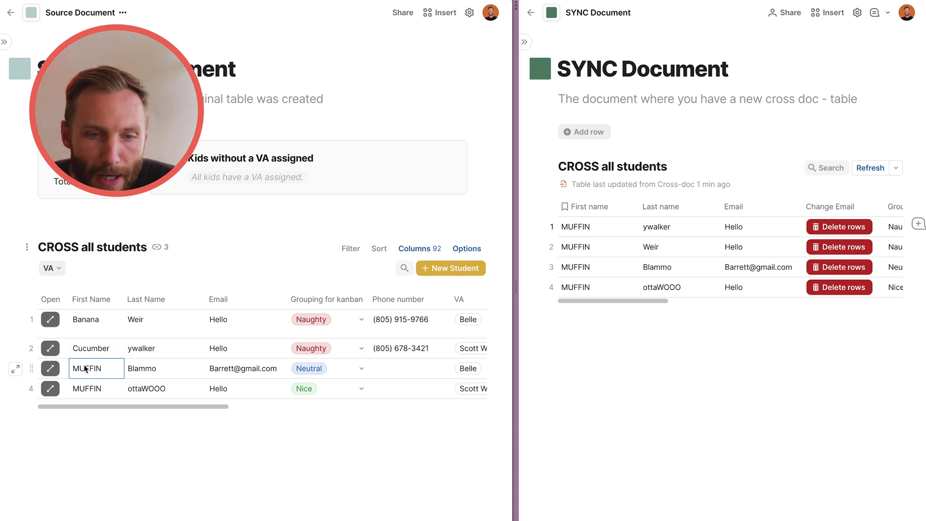
{"action": "type", "text": "Sandwhich"}
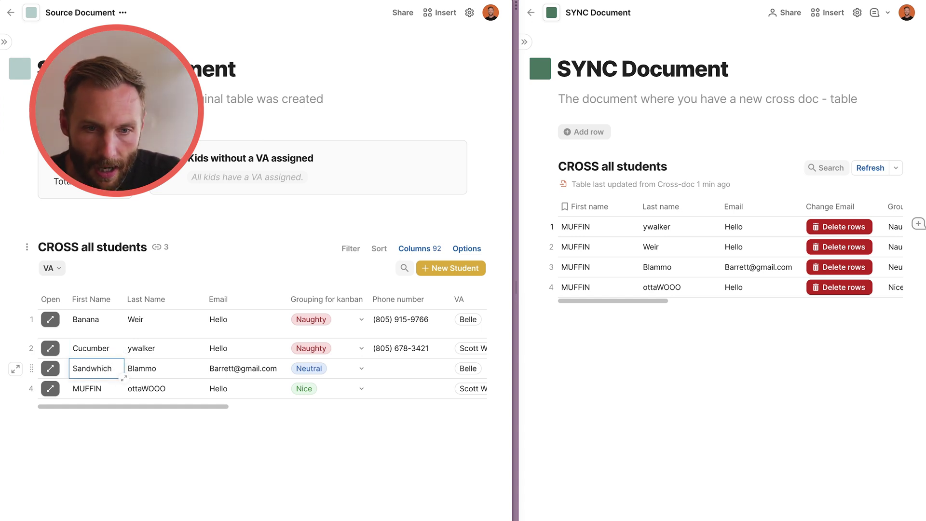
{"action": "key", "text": "Return"}
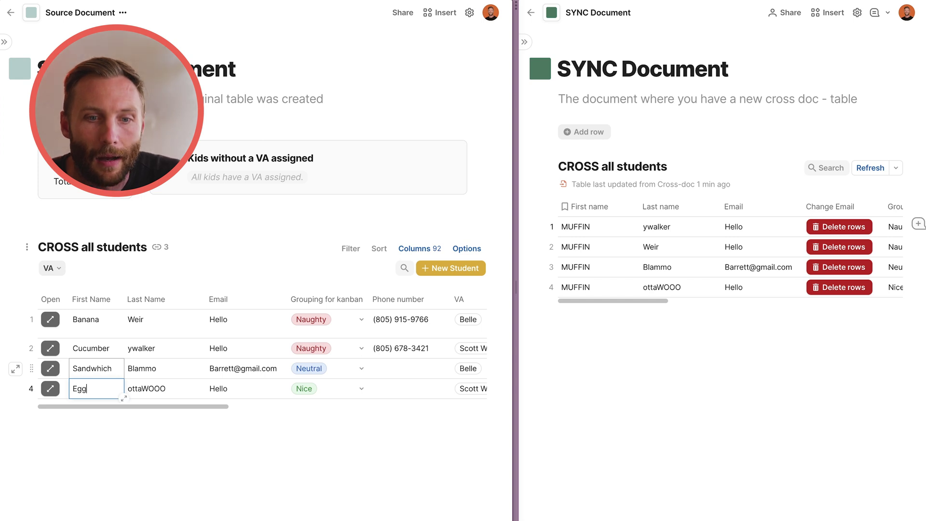
{"action": "left_click_drag", "start_coordinate": [140, 321], "coordinate": [142, 342]}
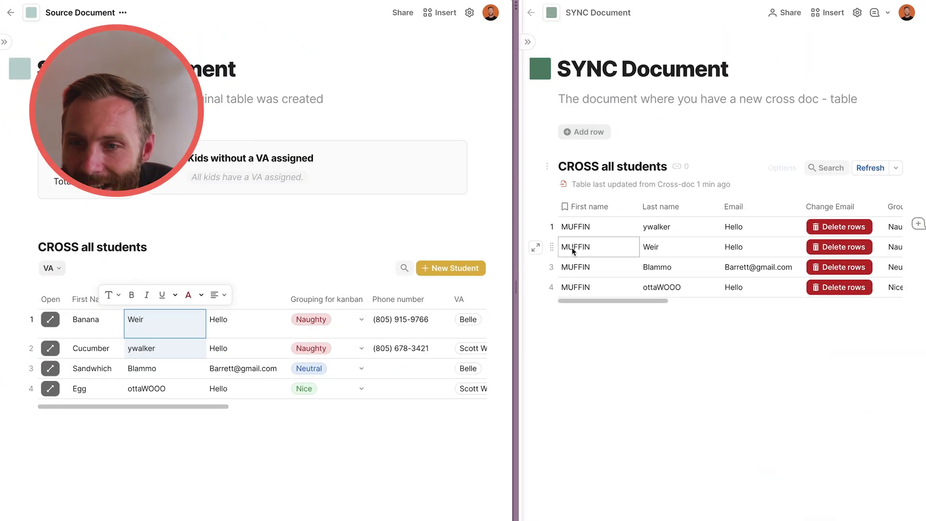
Replace the last name Weir with Gorilla in the SYNC table.
{"action": "mouse_move", "coordinate": [596, 238]}
{"action": "left_click", "coordinate": [687, 247]}
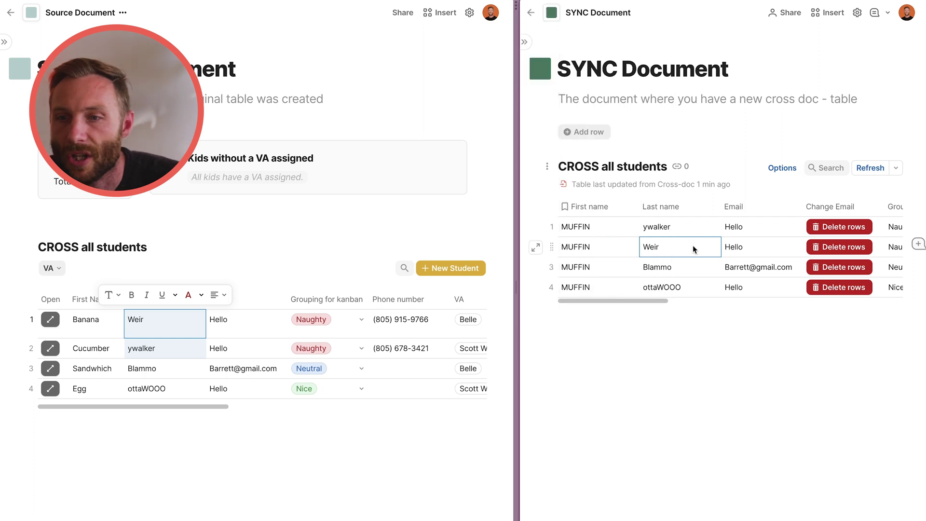
{"action": "type", "text": "Go"}
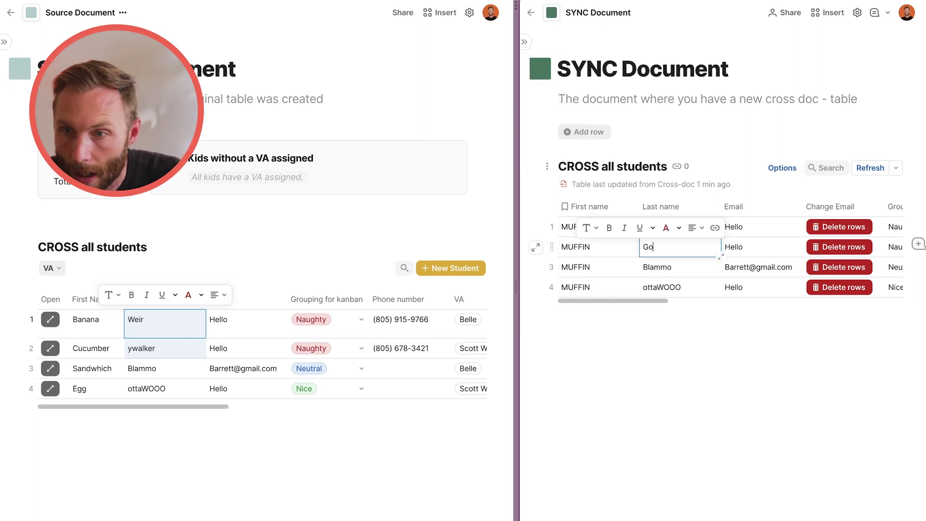
{"action": "type", "text": "rilla"}
{"action": "left_click", "coordinate": [789, 381]}
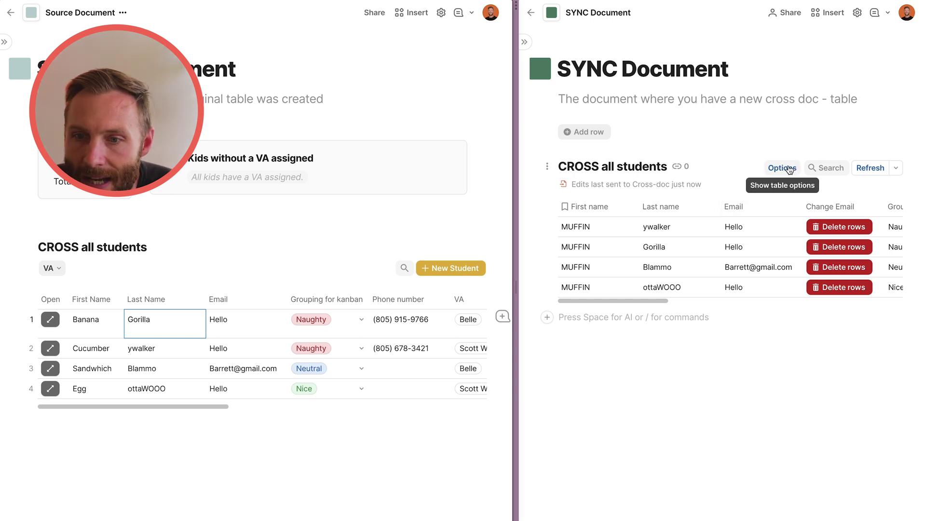
Set the synced CROSS all students table's cross-doc refresh to Hourly.
{"action": "left_click", "coordinate": [789, 169]}
{"action": "left_click", "coordinate": [803, 152]}
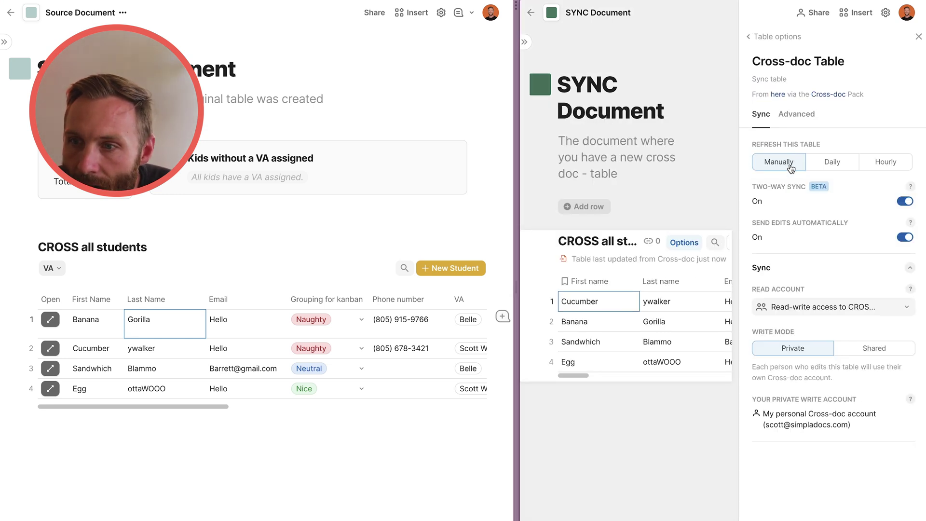
{"action": "left_click_drag", "start_coordinate": [514, 295], "coordinate": [398, 300]}
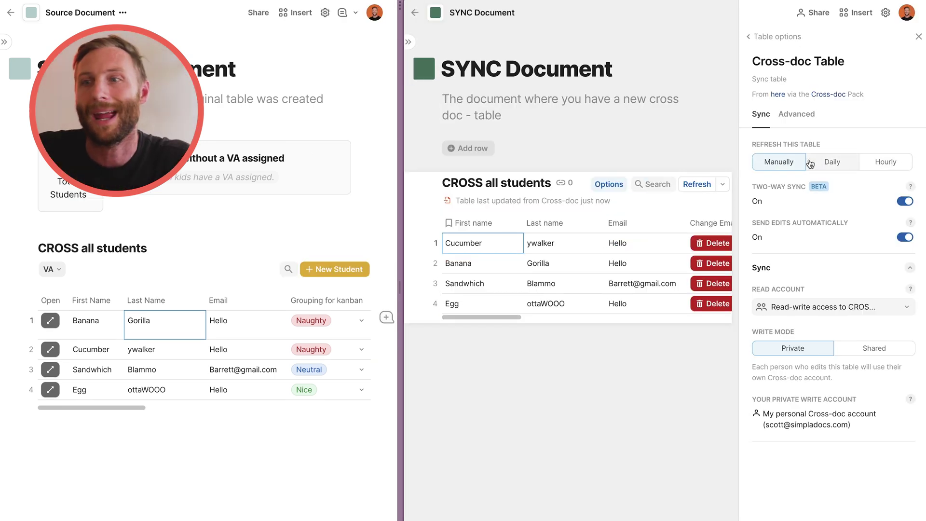
{"action": "left_click", "coordinate": [885, 163]}
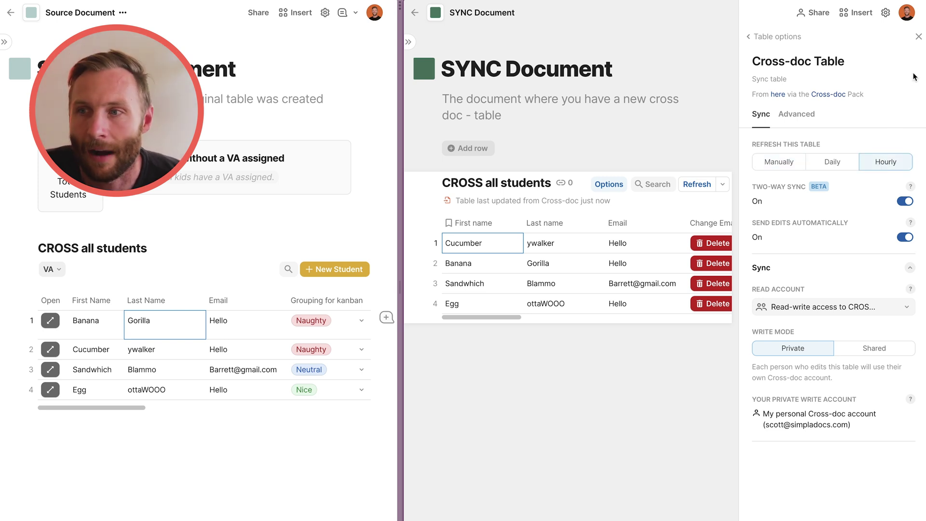
{"action": "left_click", "coordinate": [919, 37]}
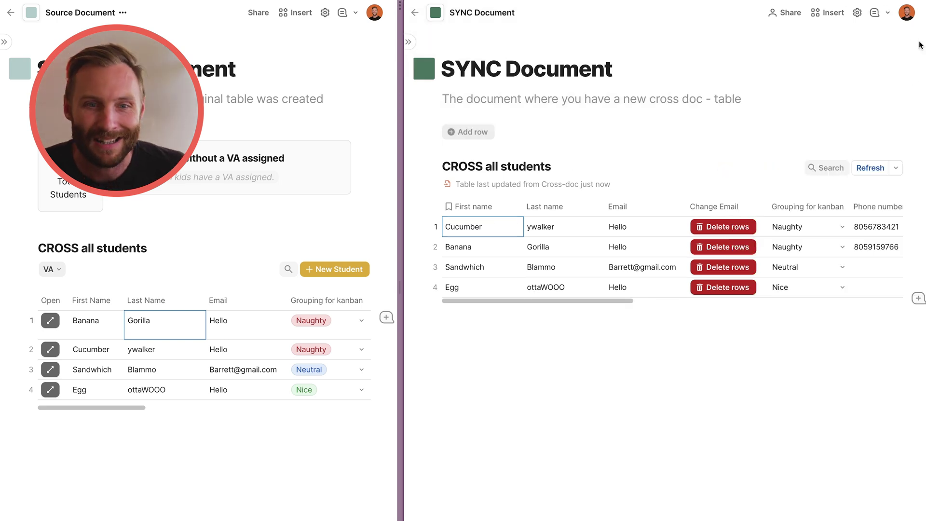
Change the Source table's first names from Banana and the others to Blue, Red, Green and Orange.
{"action": "left_click_drag", "start_coordinate": [94, 328], "coordinate": [100, 389]}
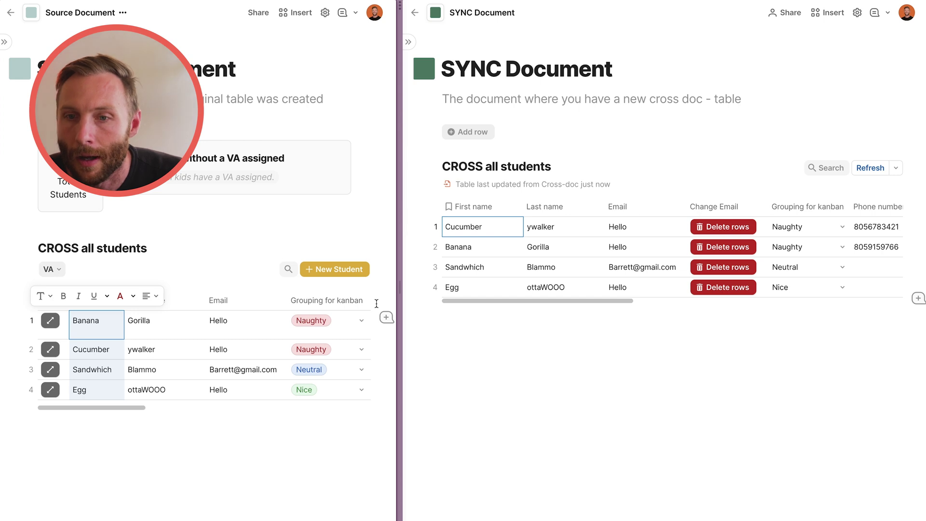
{"action": "left_click_drag", "start_coordinate": [502, 227], "coordinate": [502, 273]}
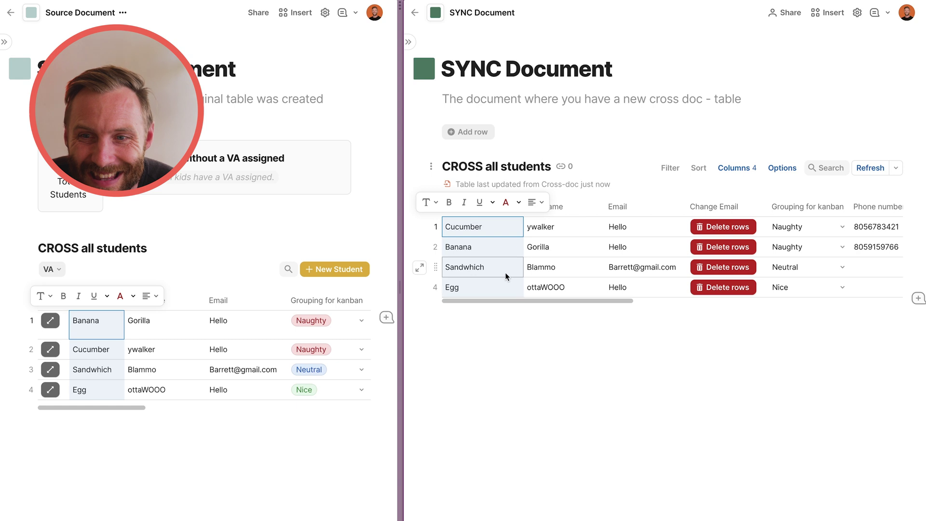
{"action": "left_click", "coordinate": [107, 329]}
{"action": "type", "text": "Blue"}
{"action": "key", "text": "Return"}
{"action": "type", "text": "Red"}
{"action": "key", "text": "Return"}
{"action": "type", "text": "Green"}
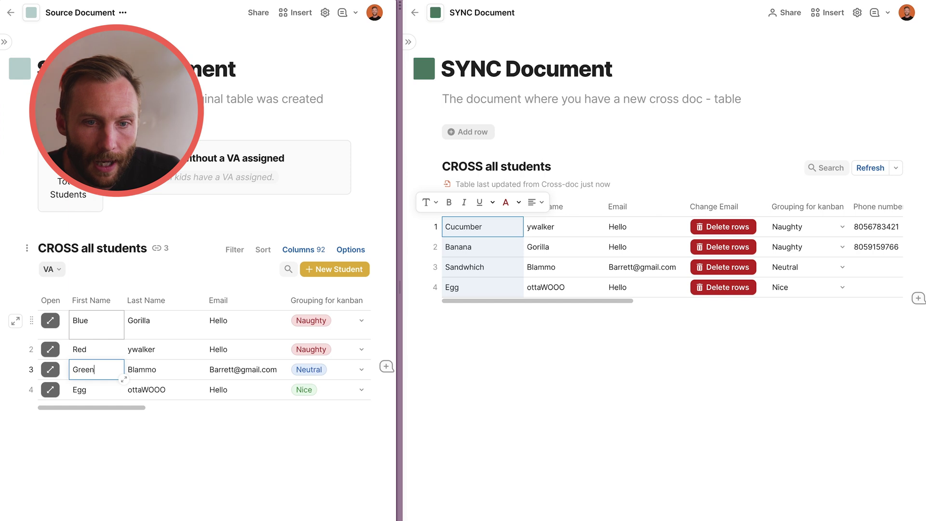
{"action": "key", "text": "Return"}
{"action": "type", "text": "OR"}
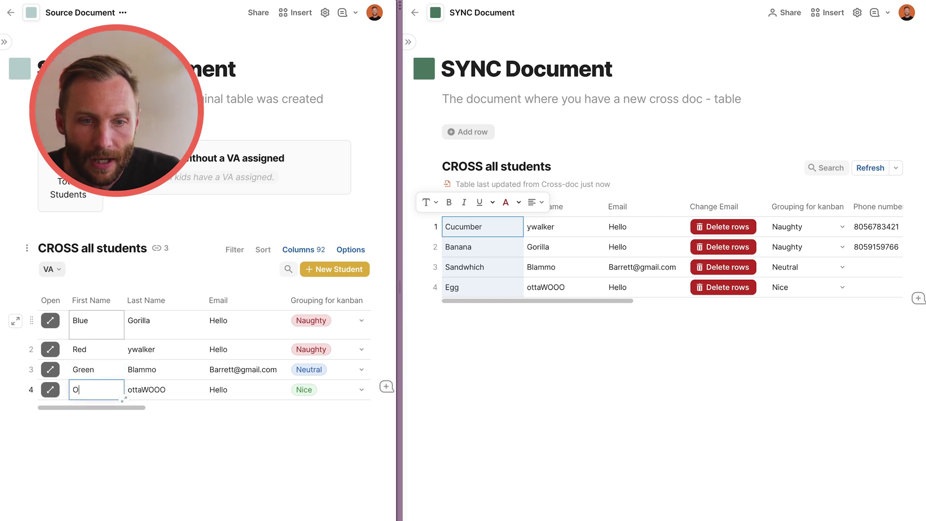
{"action": "left_click", "coordinate": [167, 330]}
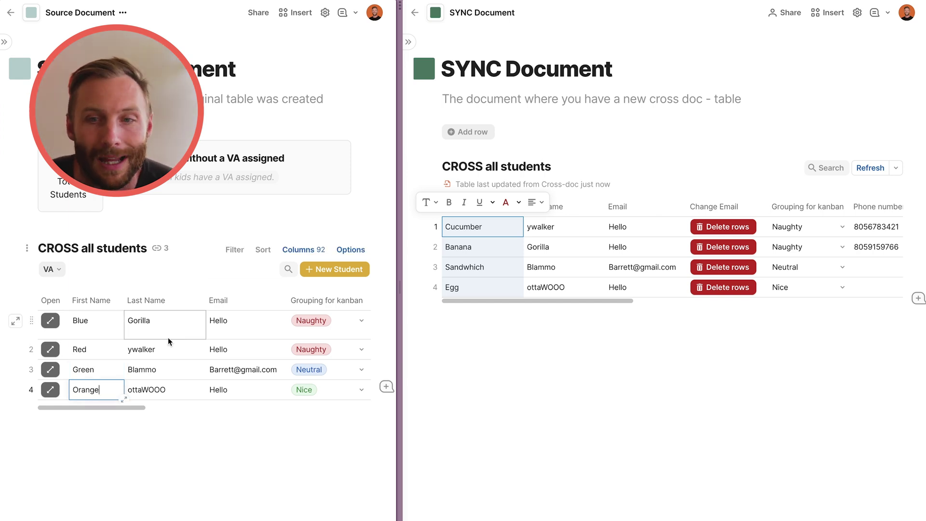
{"action": "left_click_drag", "start_coordinate": [81, 324], "coordinate": [93, 388]}
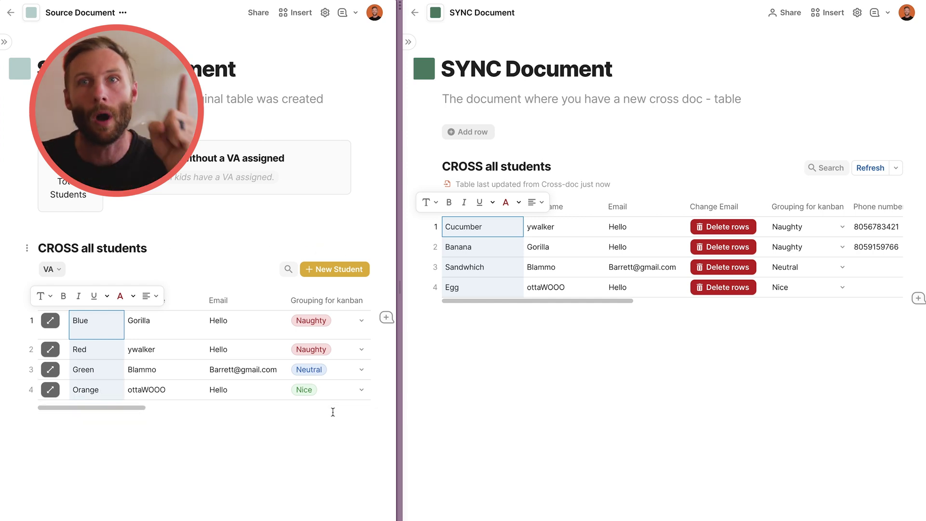
Inspect the SYNC table's first names and its Gorilla and Blammo last names.
{"action": "left_click", "coordinate": [579, 267]}
{"action": "left_click", "coordinate": [581, 252]}
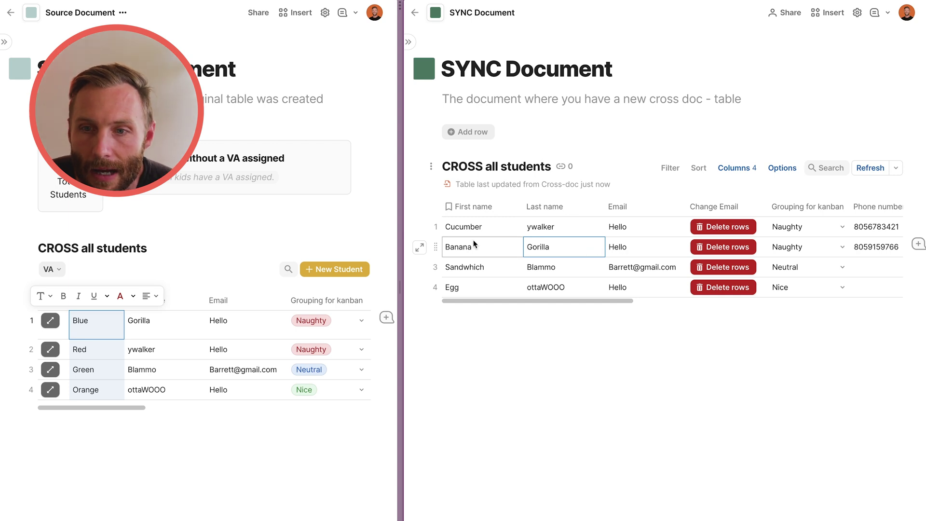
{"action": "left_click_drag", "start_coordinate": [475, 228], "coordinate": [483, 288]}
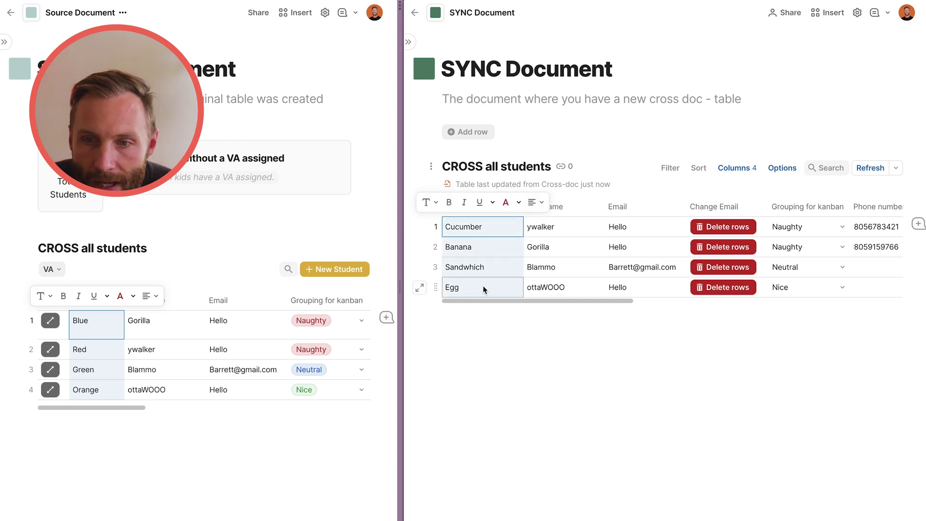
{"action": "left_click", "coordinate": [555, 271]}
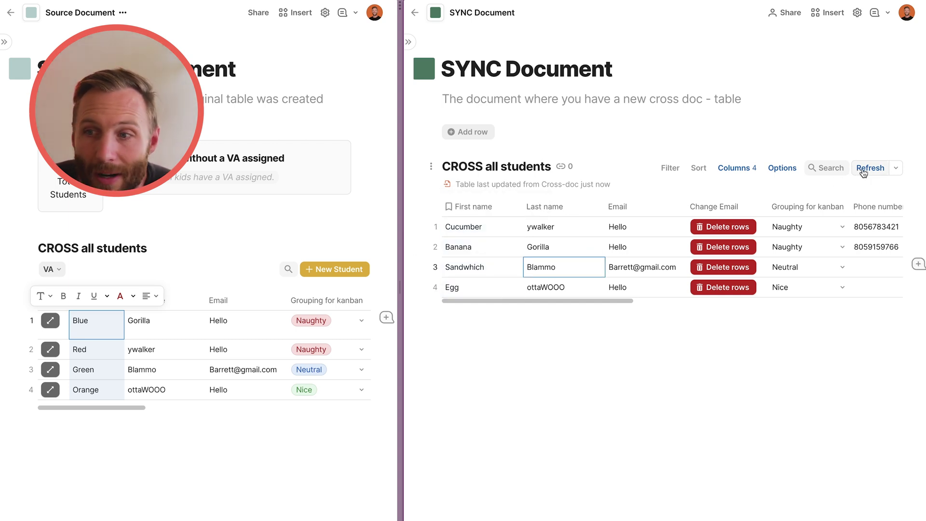
{"action": "left_click_drag", "start_coordinate": [483, 232], "coordinate": [493, 299]}
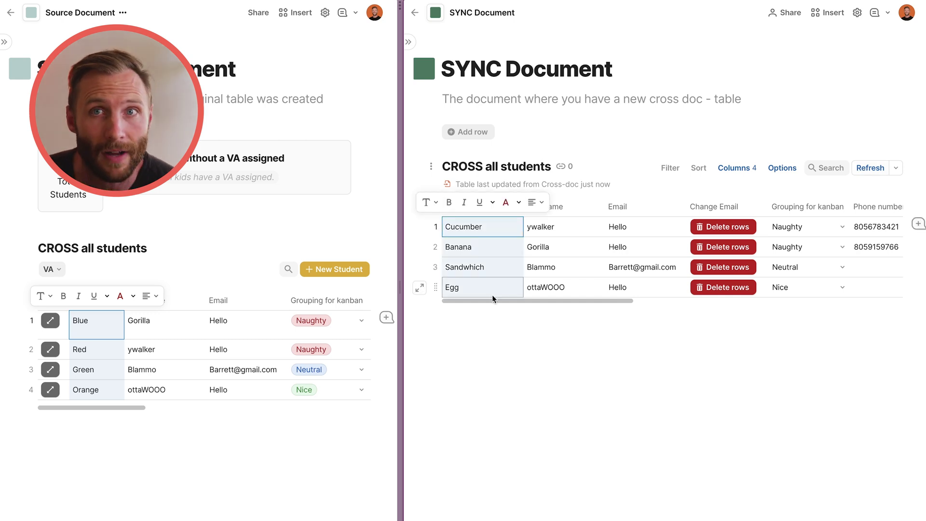
Change Blammo to SPONGE in the SYNC table, send the edit, and confirm the source shows SPONGE.
{"action": "left_click", "coordinate": [567, 267]}
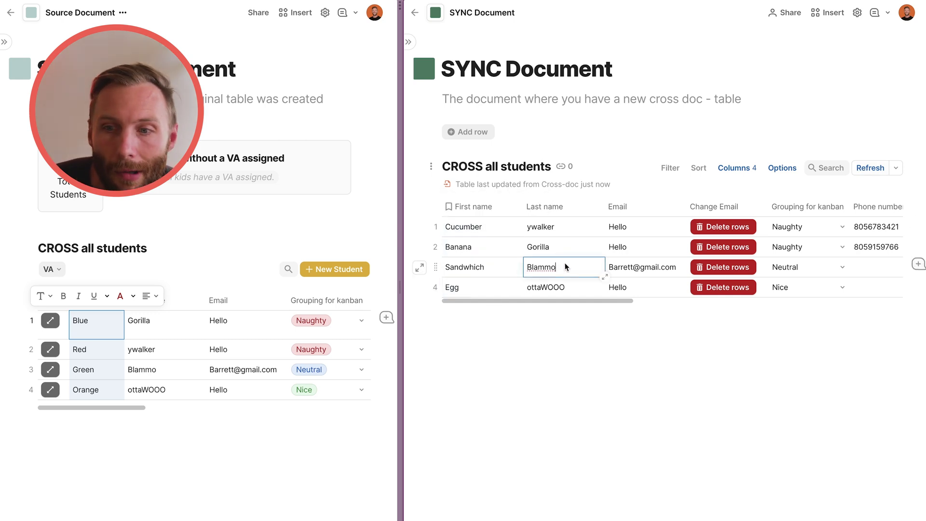
{"action": "double_click", "coordinate": [550, 269]}
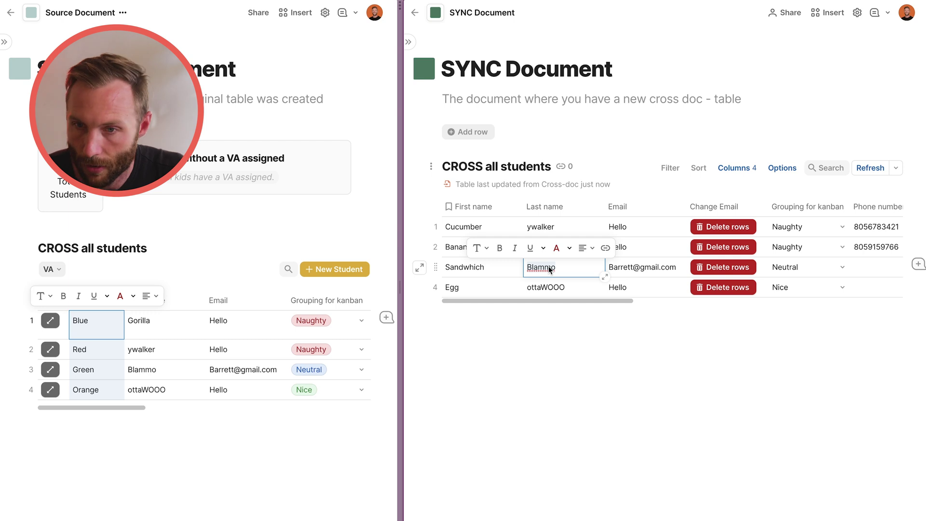
{"action": "type", "text": "PN"}
{"action": "left_click", "coordinate": [554, 246]}
{"action": "left_click", "coordinate": [649, 433]}
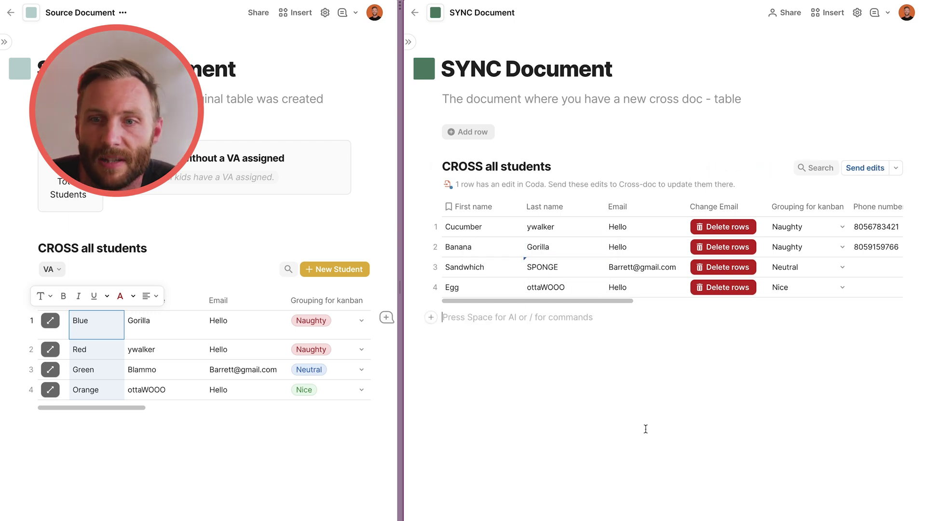
{"action": "left_click", "coordinate": [554, 132]}
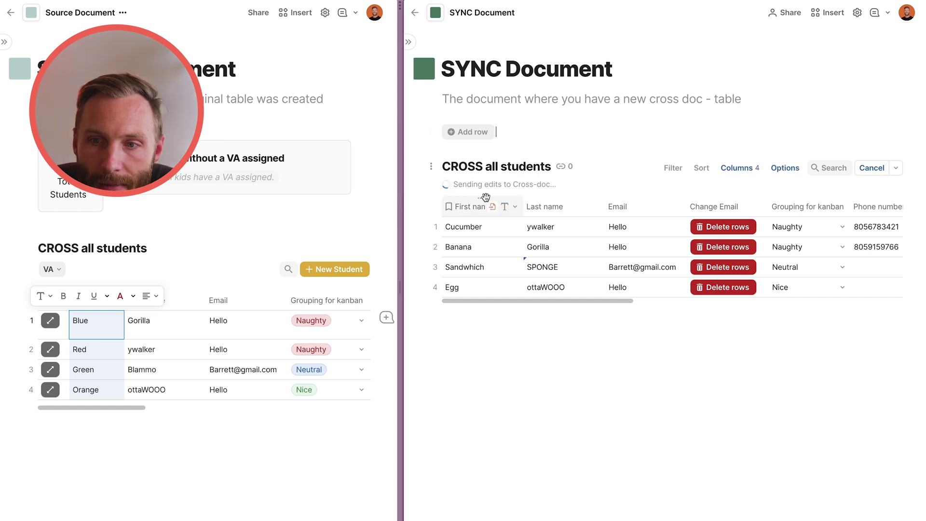
{"action": "left_click", "coordinate": [151, 370]}
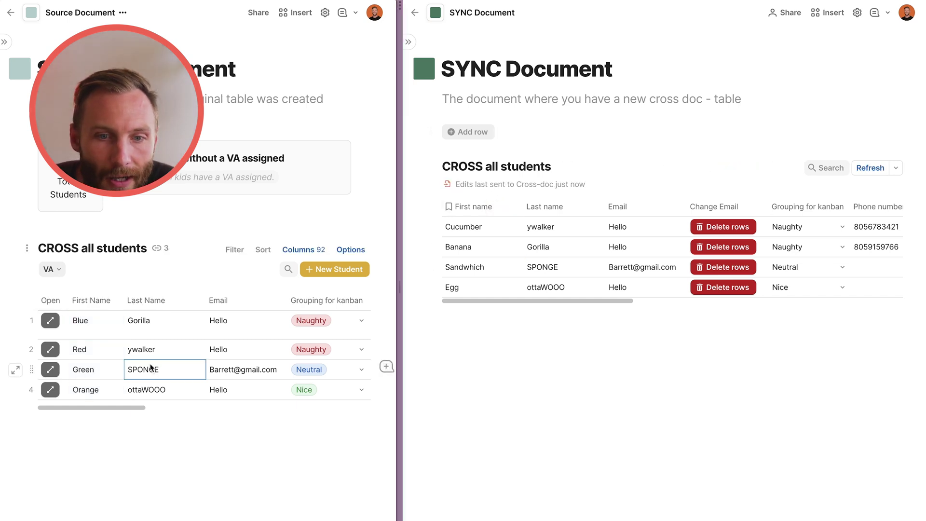
{"action": "left_click_drag", "start_coordinate": [499, 229], "coordinate": [503, 286]}
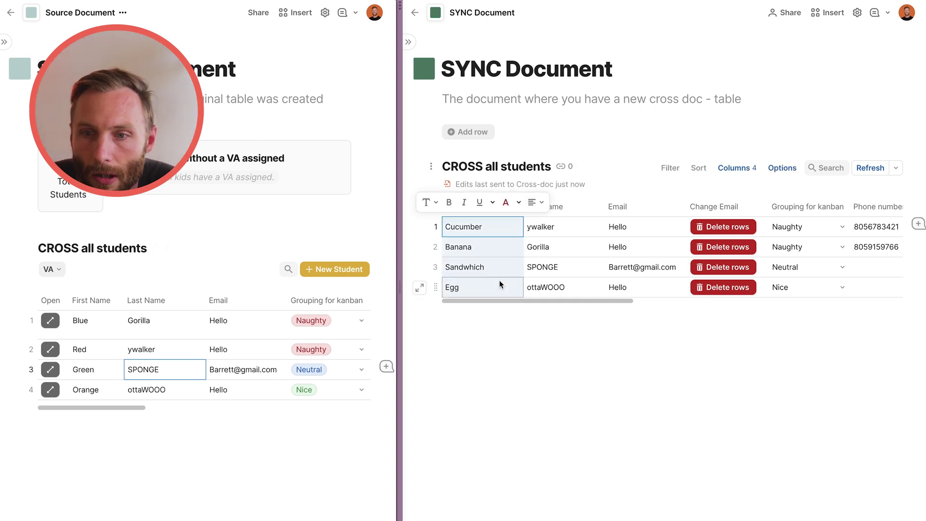
Check that the refreshed SYNC table lists Red, Blue, Green and Orange.
{"action": "left_click", "coordinate": [540, 250]}
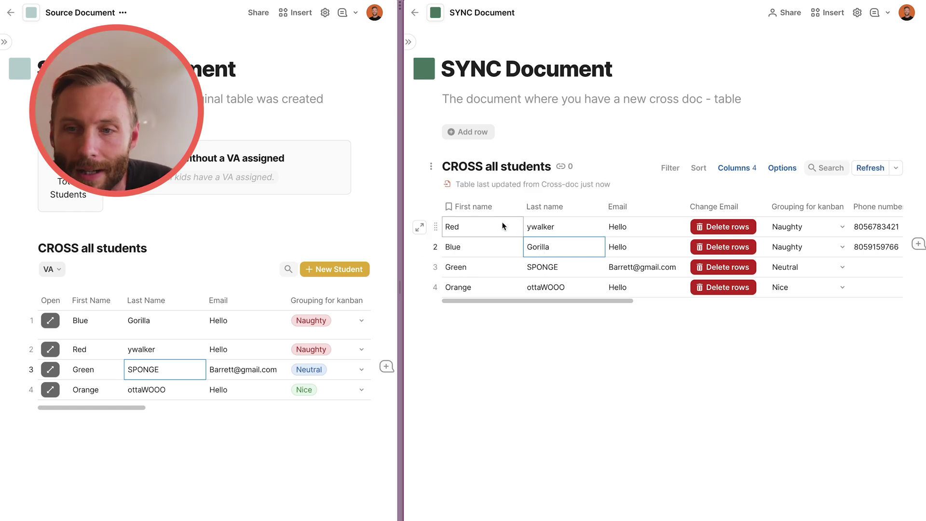
{"action": "left_click_drag", "start_coordinate": [481, 234], "coordinate": [475, 291]}
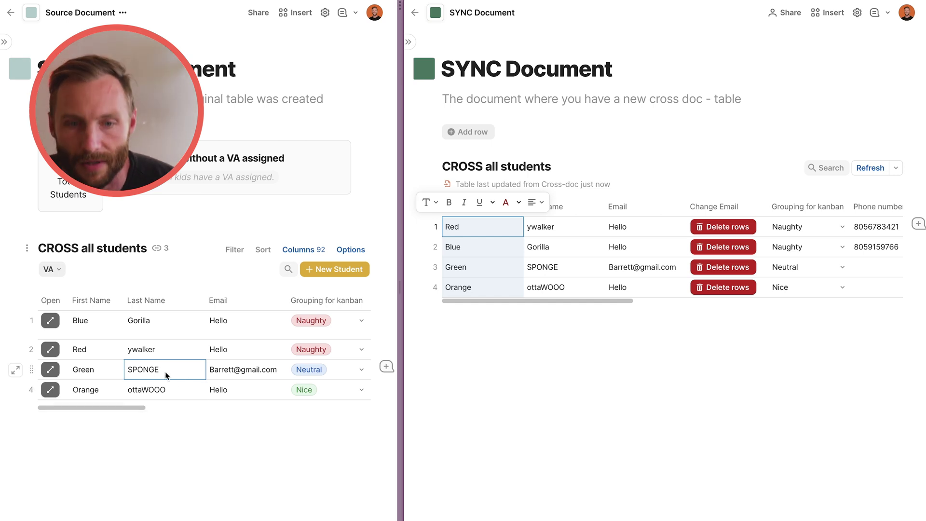
Rename Green to TREE in the Source table.
{"action": "left_click", "coordinate": [98, 375]}
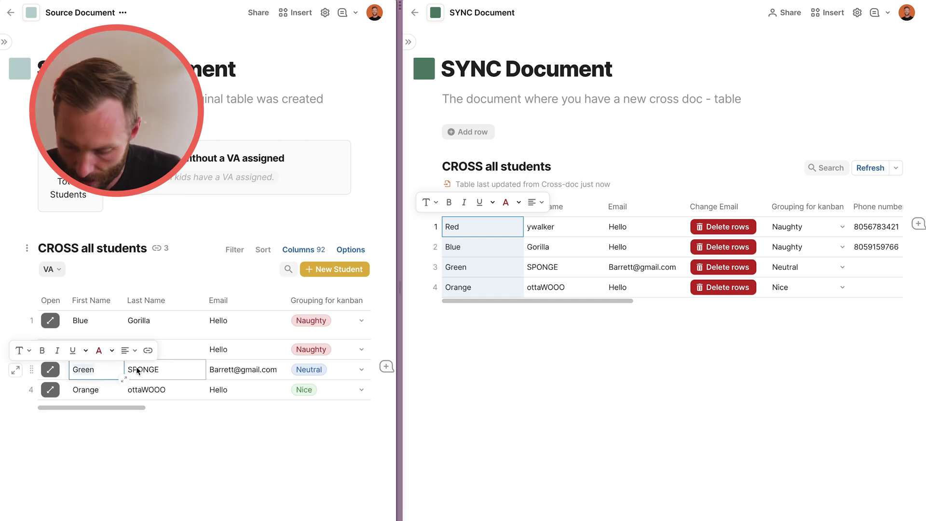
{"action": "type", "text": "TREE"}
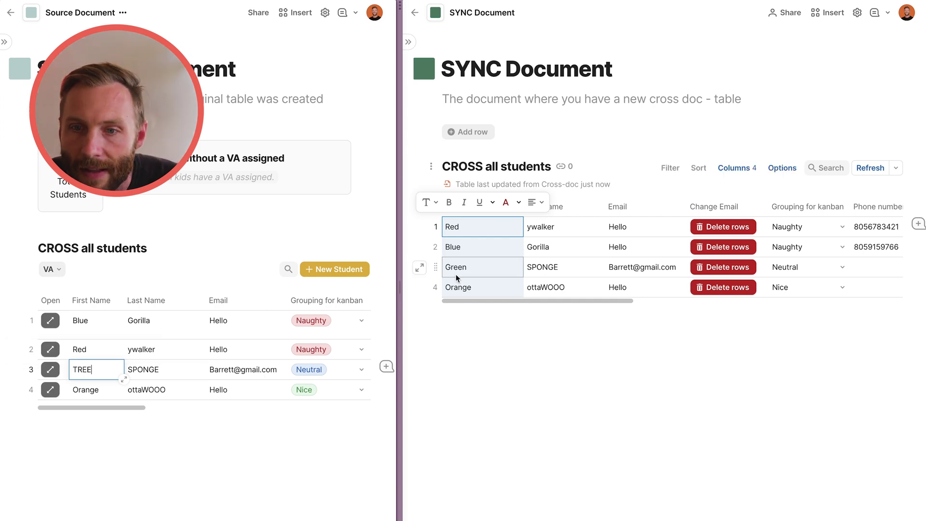
{"action": "left_click", "coordinate": [480, 270]}
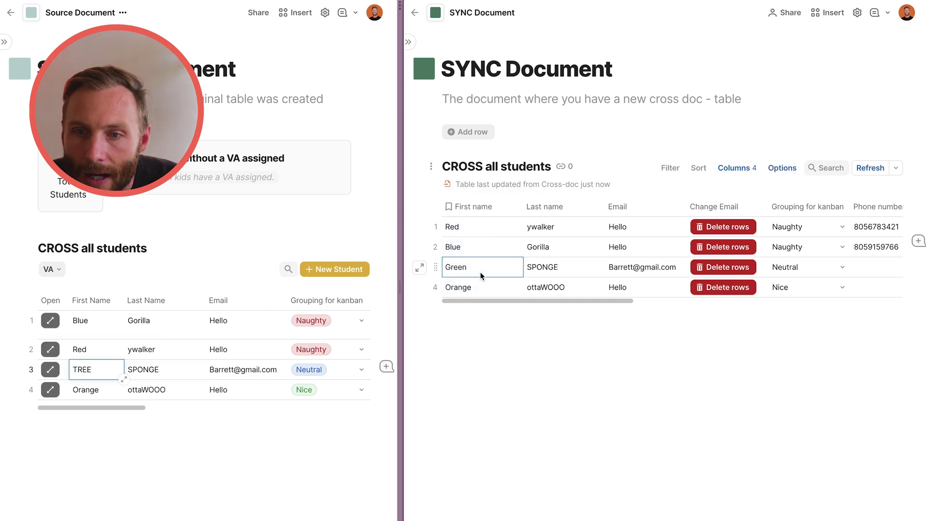
{"action": "left_click", "coordinate": [481, 287]}
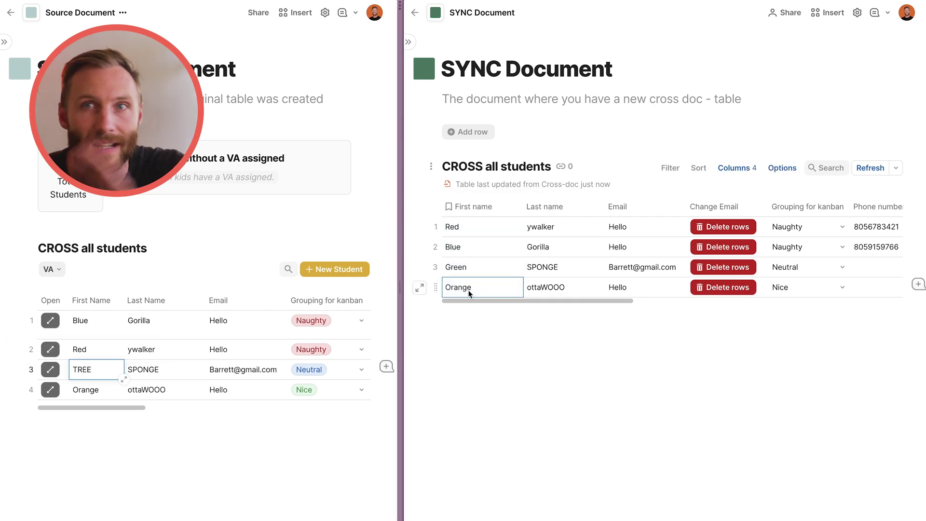
{"action": "left_click", "coordinate": [144, 348]}
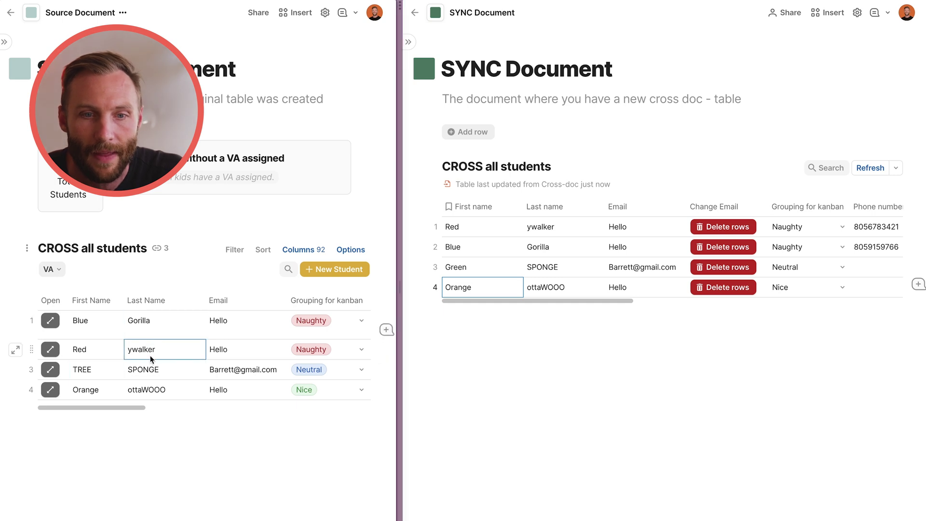
Rename Green to UILDING in the SYNC table and send the edit to the source.
{"action": "left_click", "coordinate": [481, 270]}
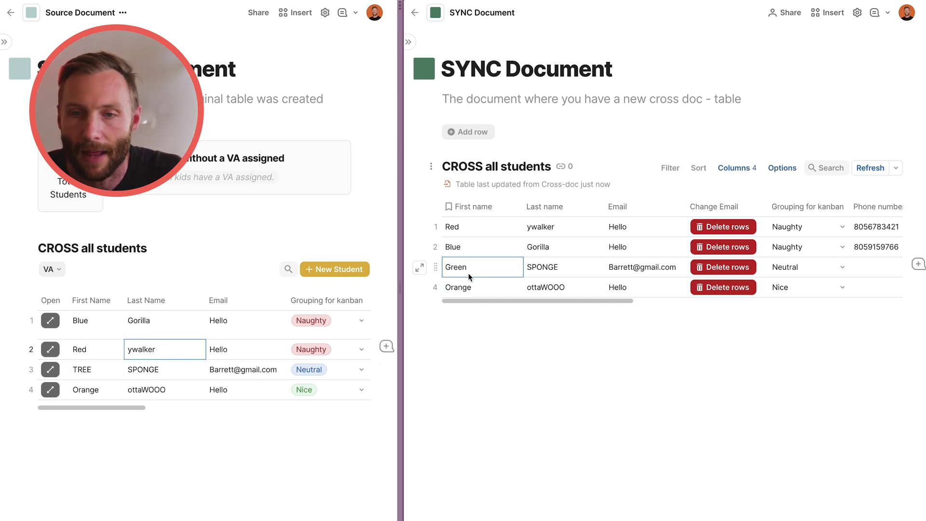
{"action": "left_click", "coordinate": [458, 270]}
{"action": "double_click", "coordinate": [458, 270]}
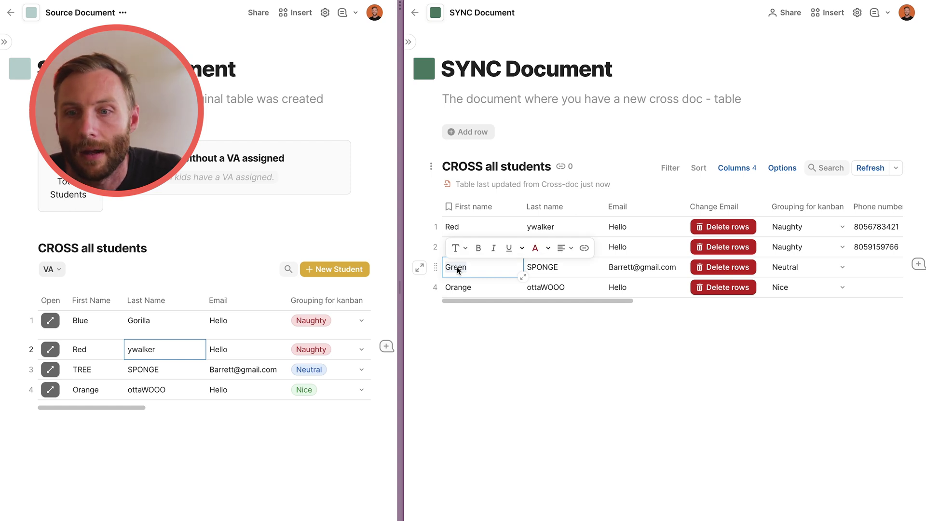
{"action": "type", "text": "UILDING"}
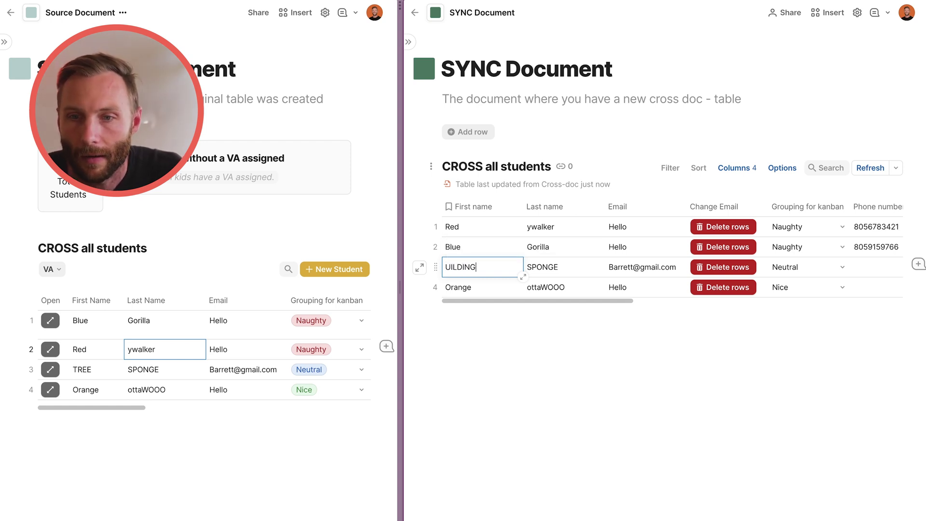
{"action": "left_click", "coordinate": [463, 247]}
{"action": "left_click", "coordinate": [507, 382]}
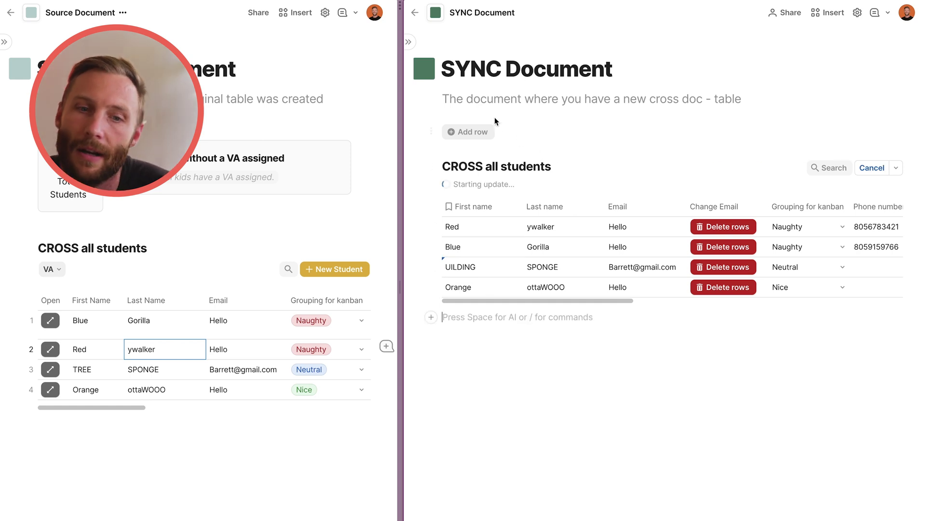